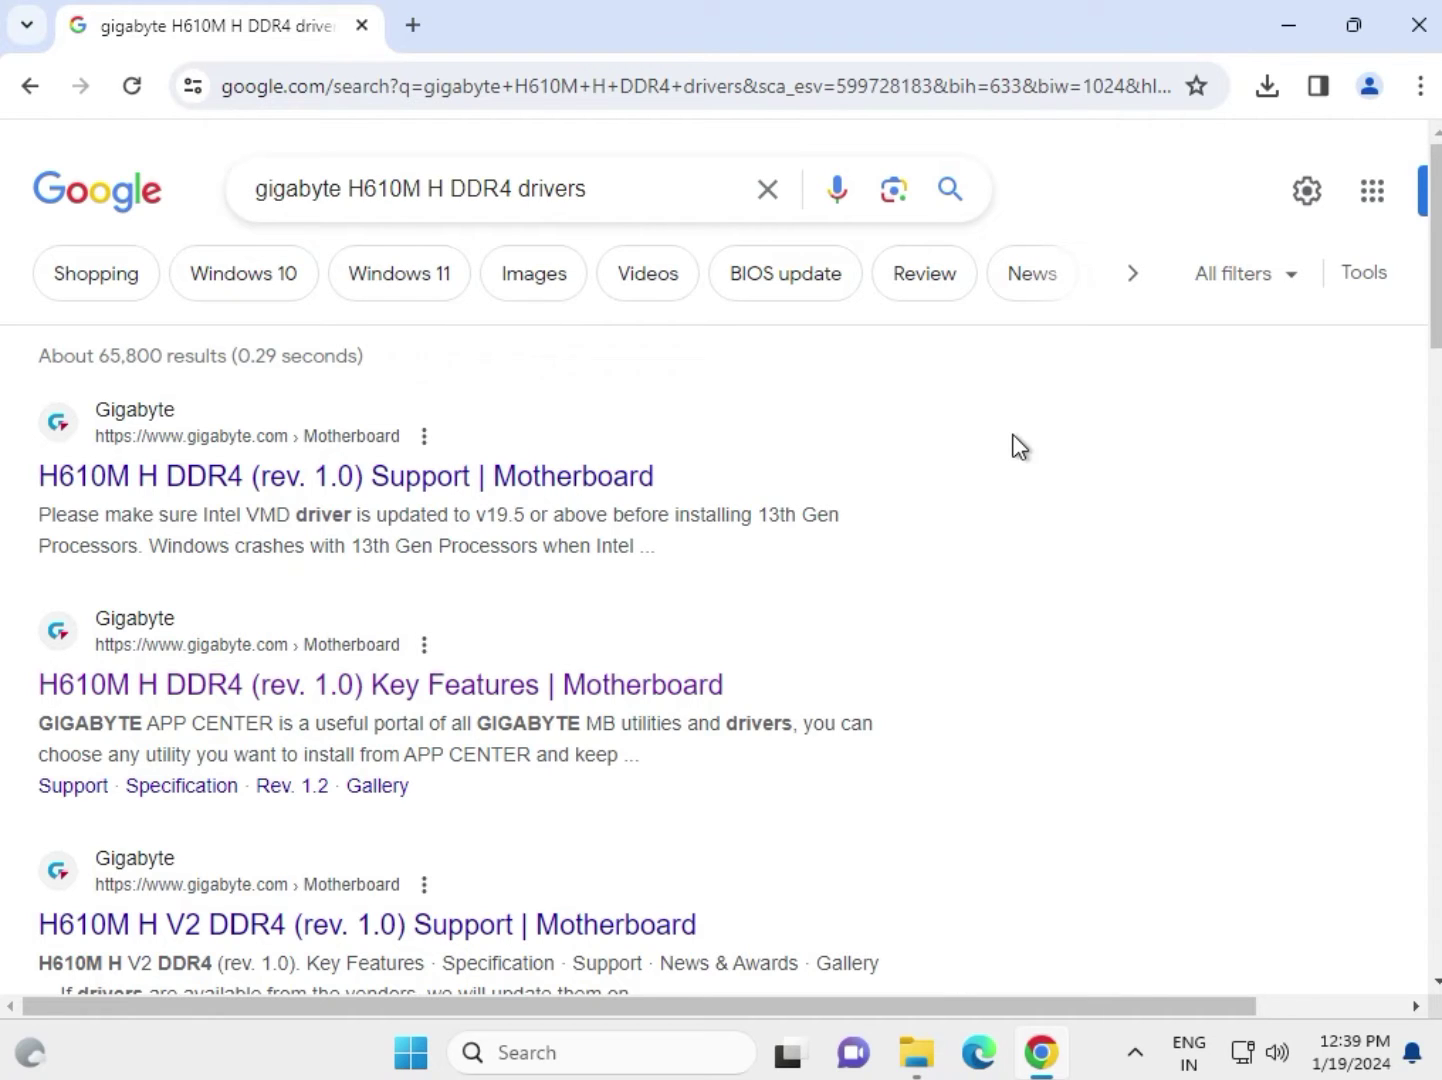
Open the first Google result, the Gigabyte H610M H DDR4 (rev. 1.0) support page, in a new tab.
{"action": "right_click", "coordinate": [480, 490]}
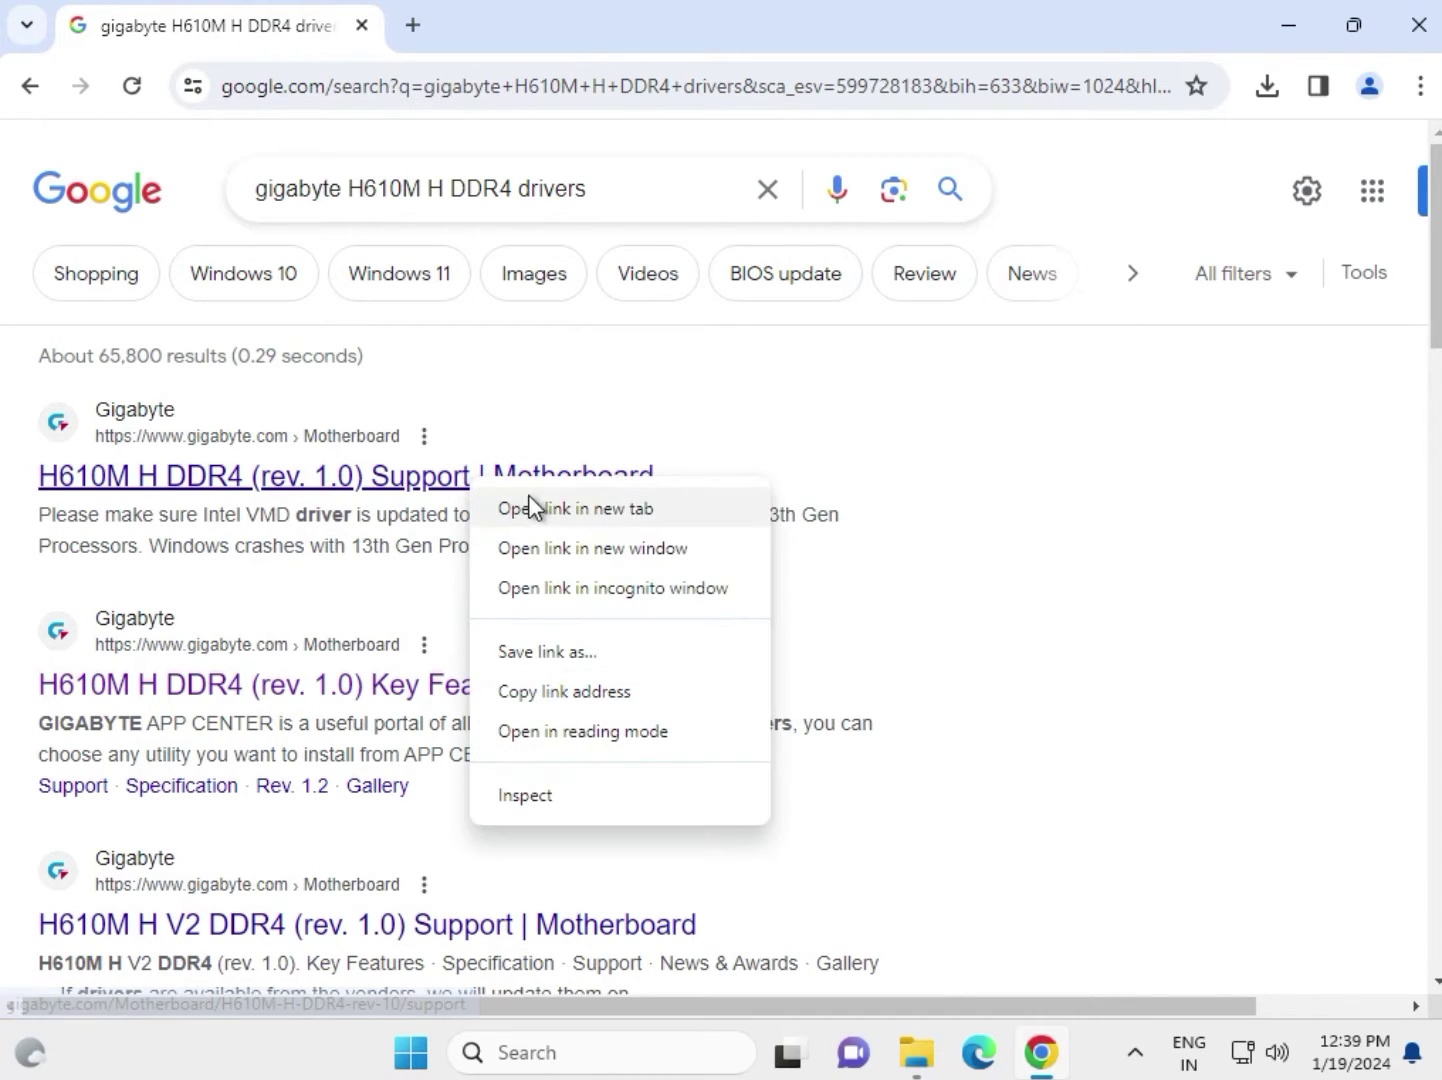
{"action": "left_click", "coordinate": [531, 505]}
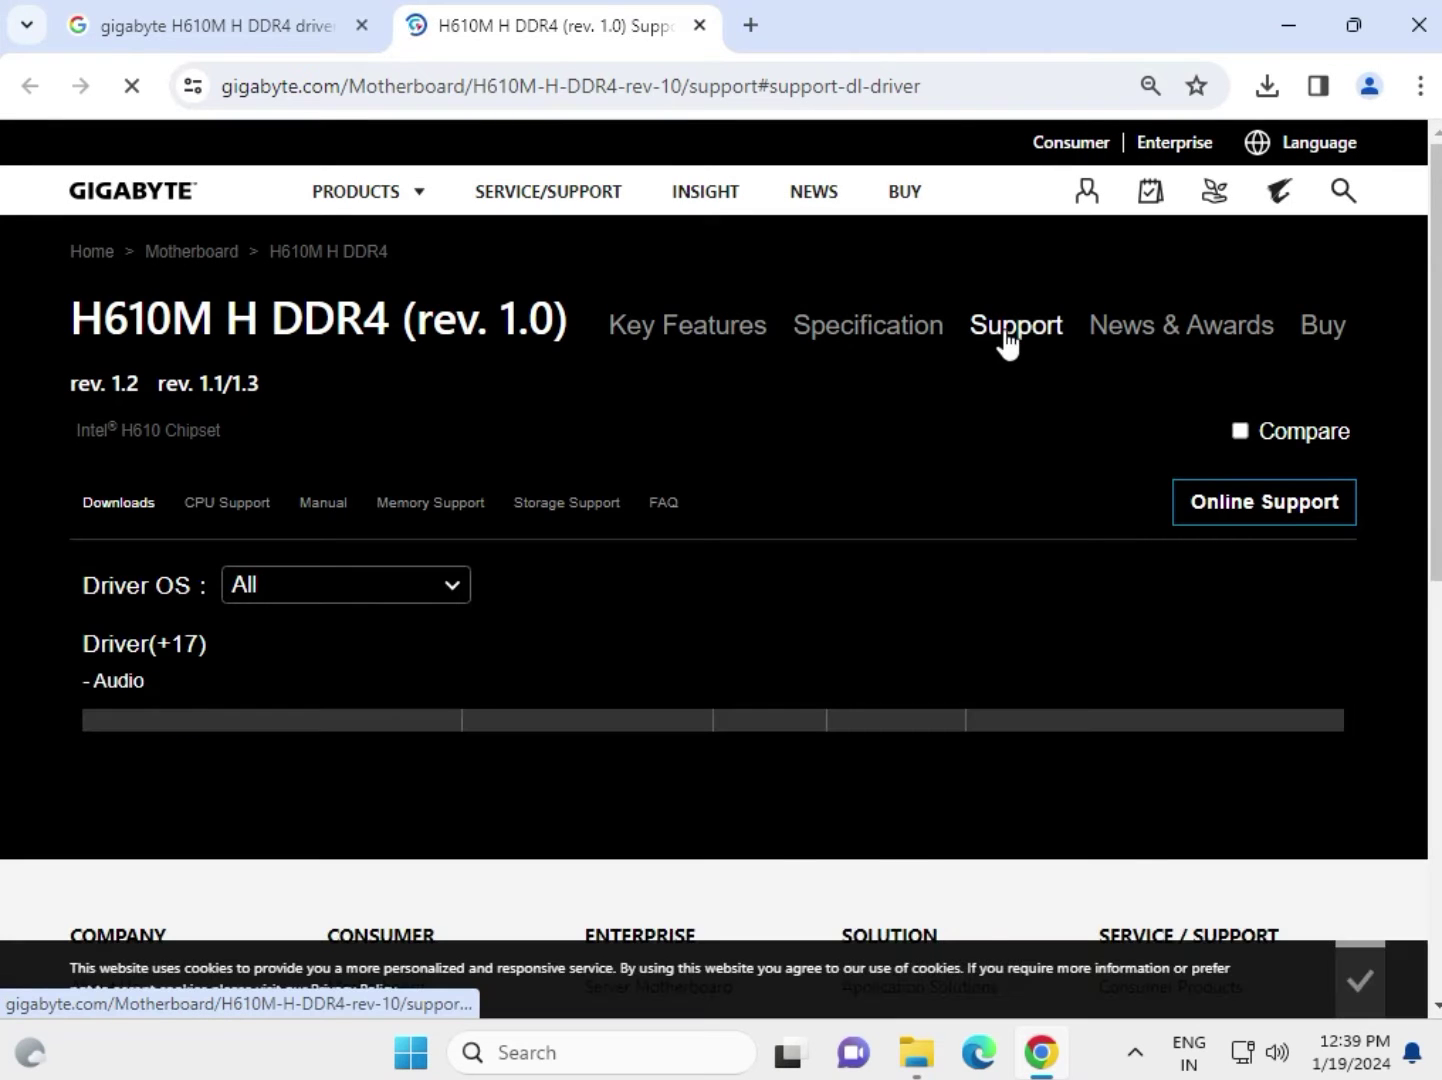
Load the driver downloads list and filter it to Windows 11 64bit.
{"action": "left_click", "coordinate": [1008, 342]}
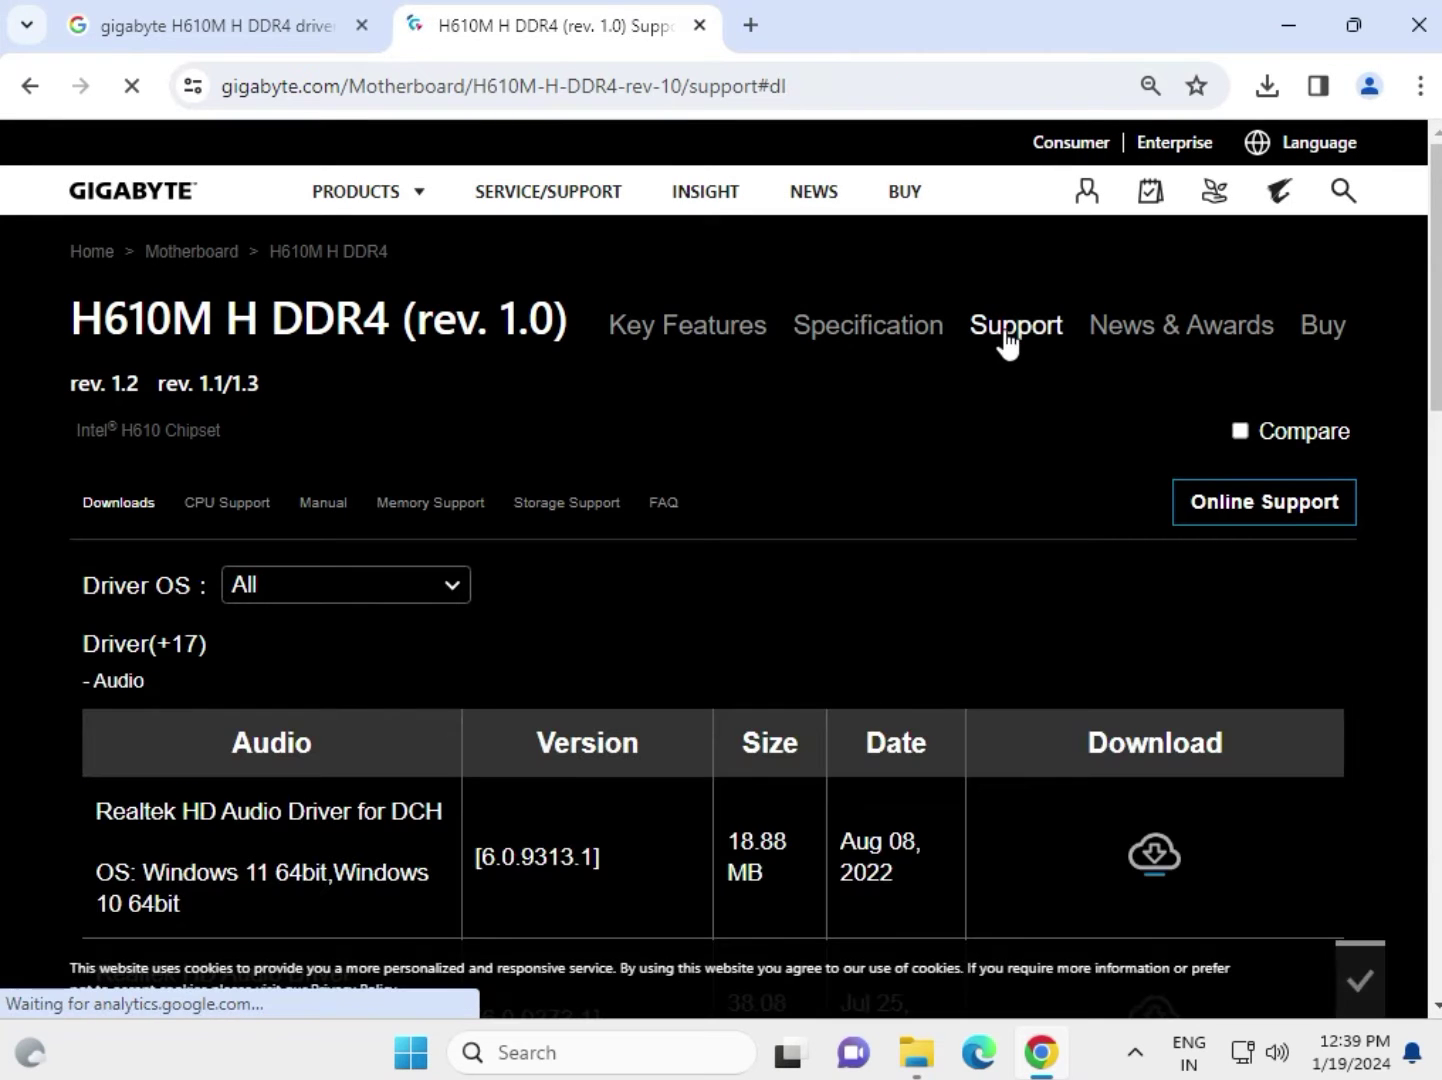
{"action": "left_click", "coordinate": [443, 598]}
{"action": "left_click", "coordinate": [379, 627]}
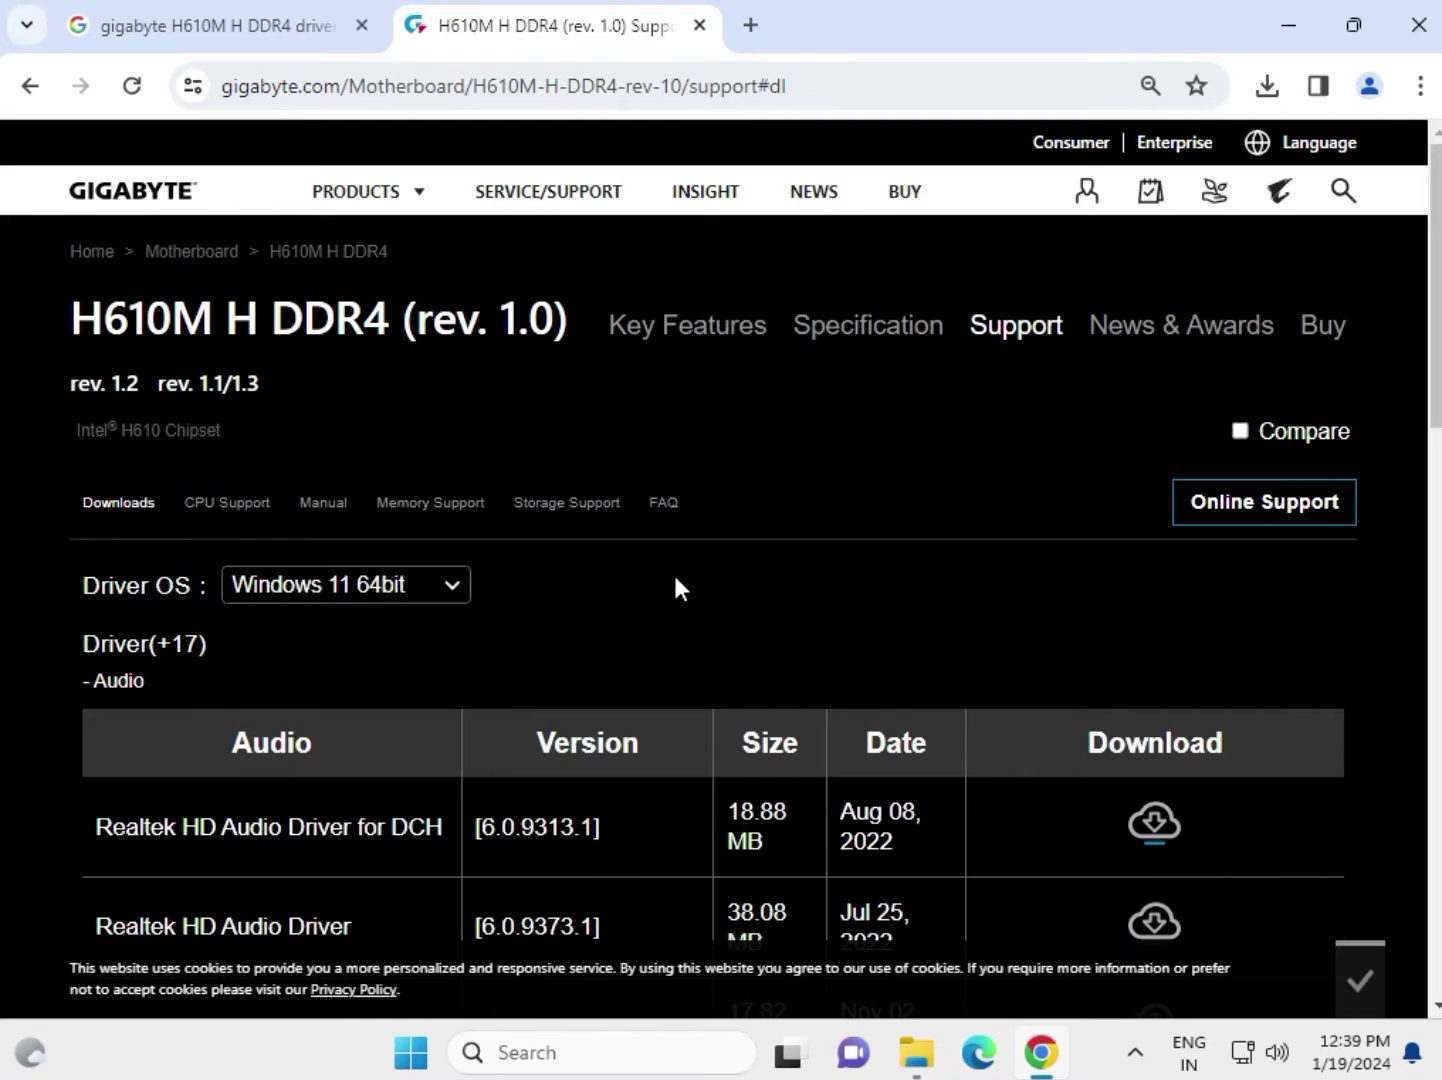
{"action": "scroll", "coordinate": [824, 564], "scroll_direction": "down", "scroll_amount": 2}
Keep Windows 11 64bit selected and download the Realtek HD Audio Driver for DCH (18.9 MB).
{"action": "left_click", "coordinate": [388, 447]}
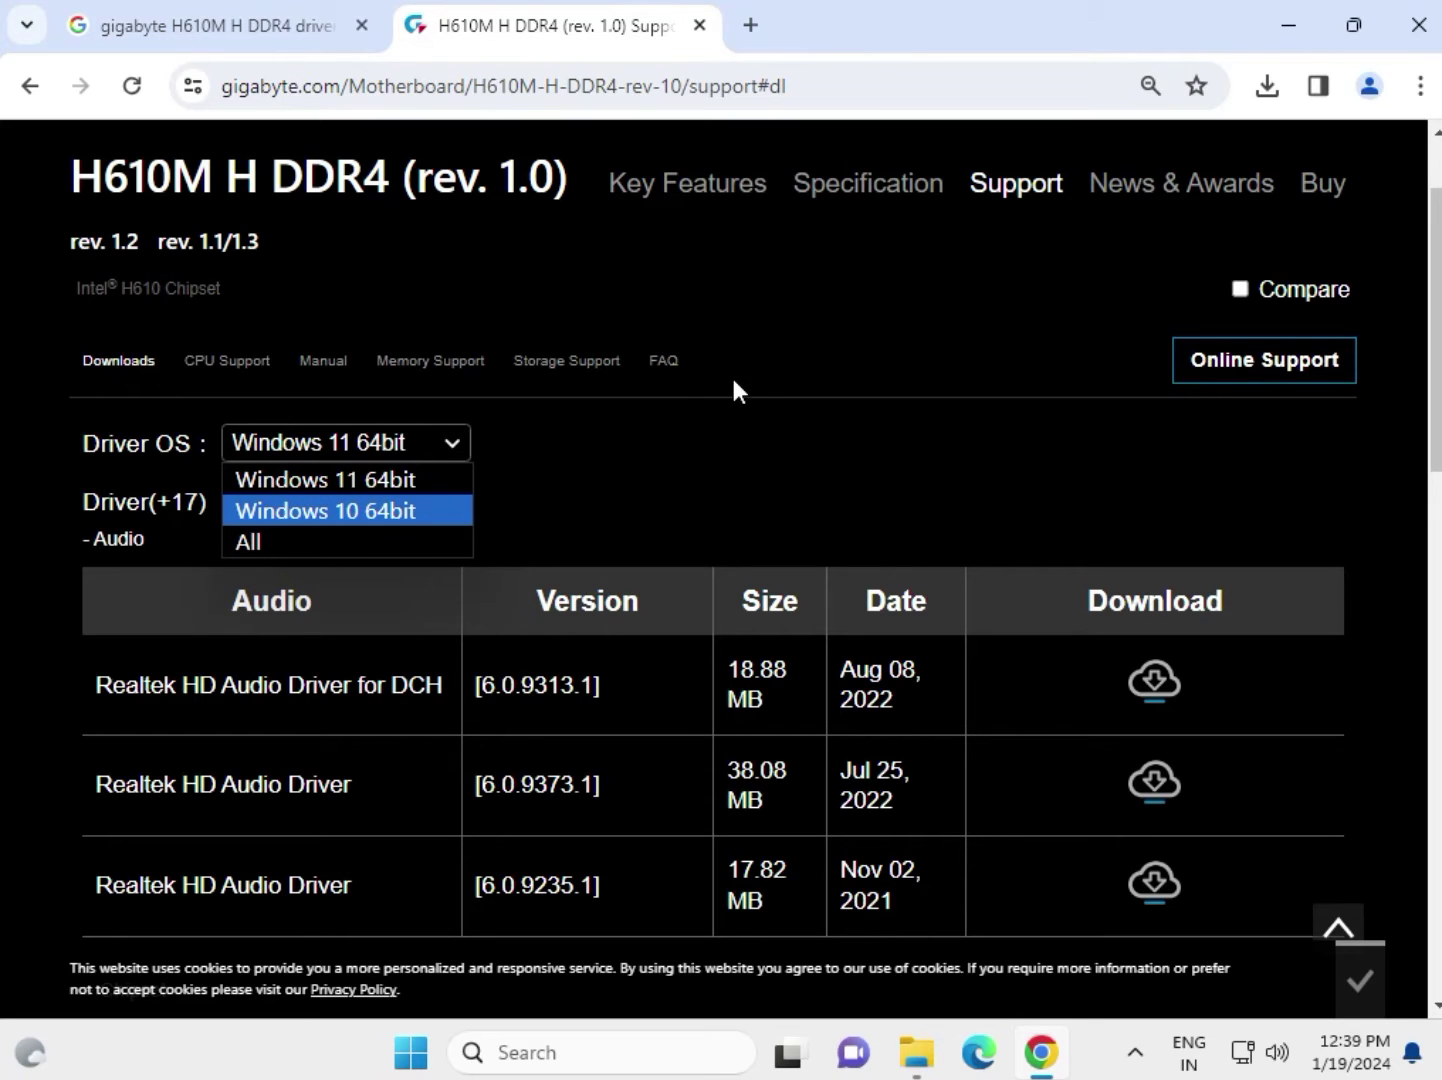
{"action": "left_click", "coordinate": [351, 481]}
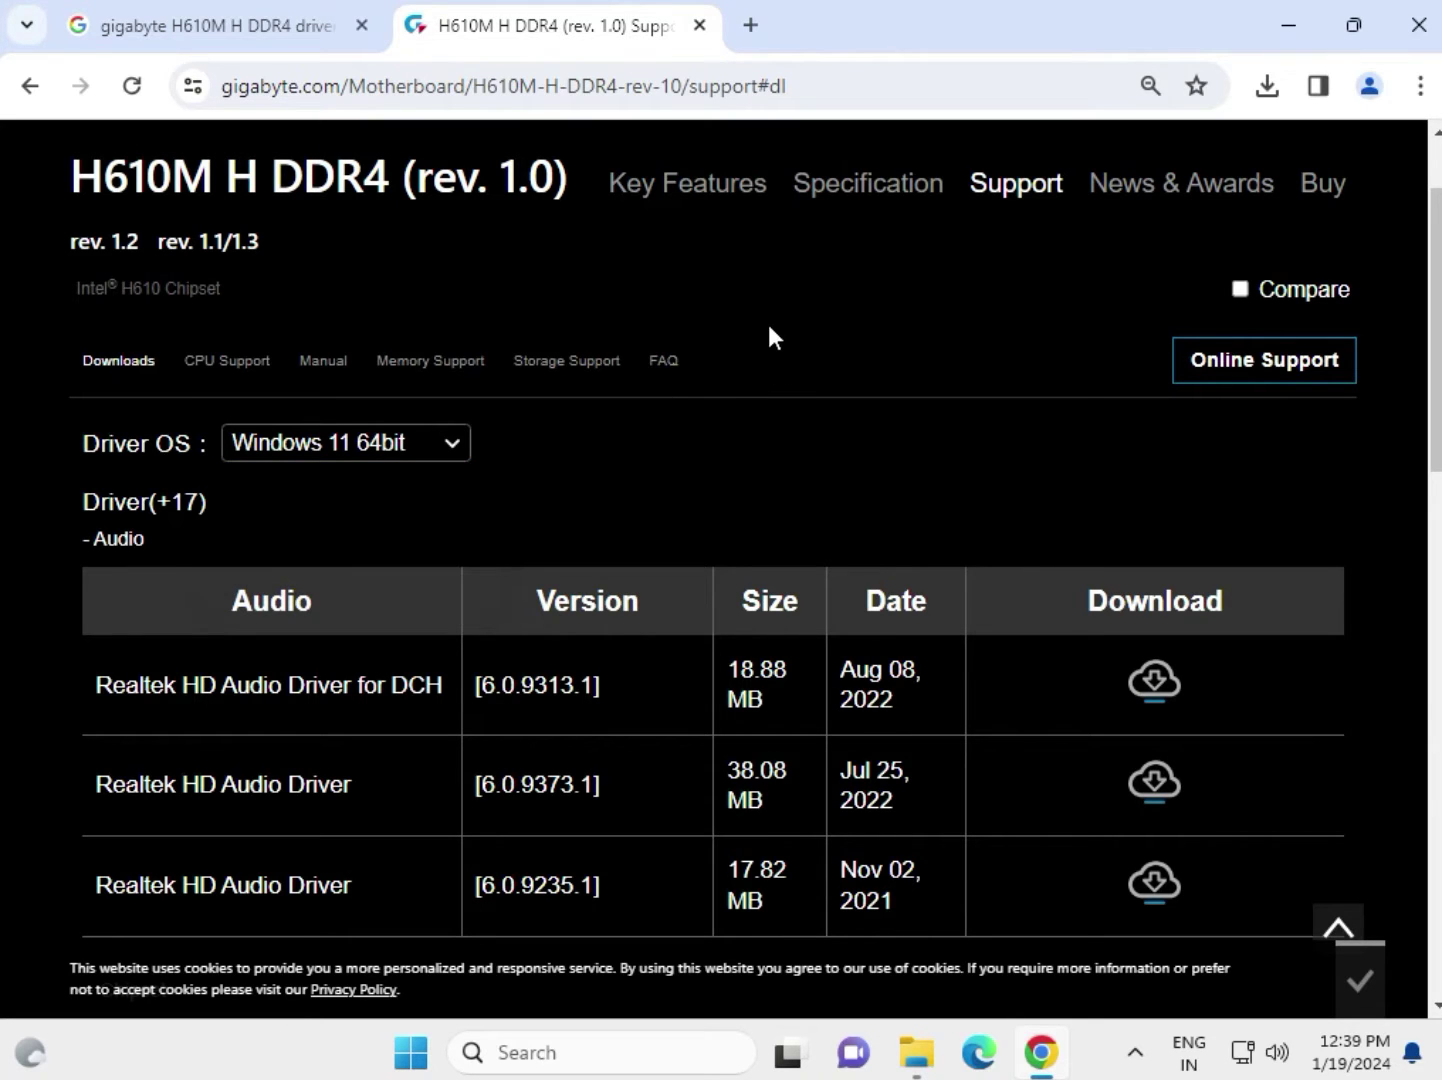
{"action": "scroll", "coordinate": [780, 420], "scroll_direction": "down", "scroll_amount": 2}
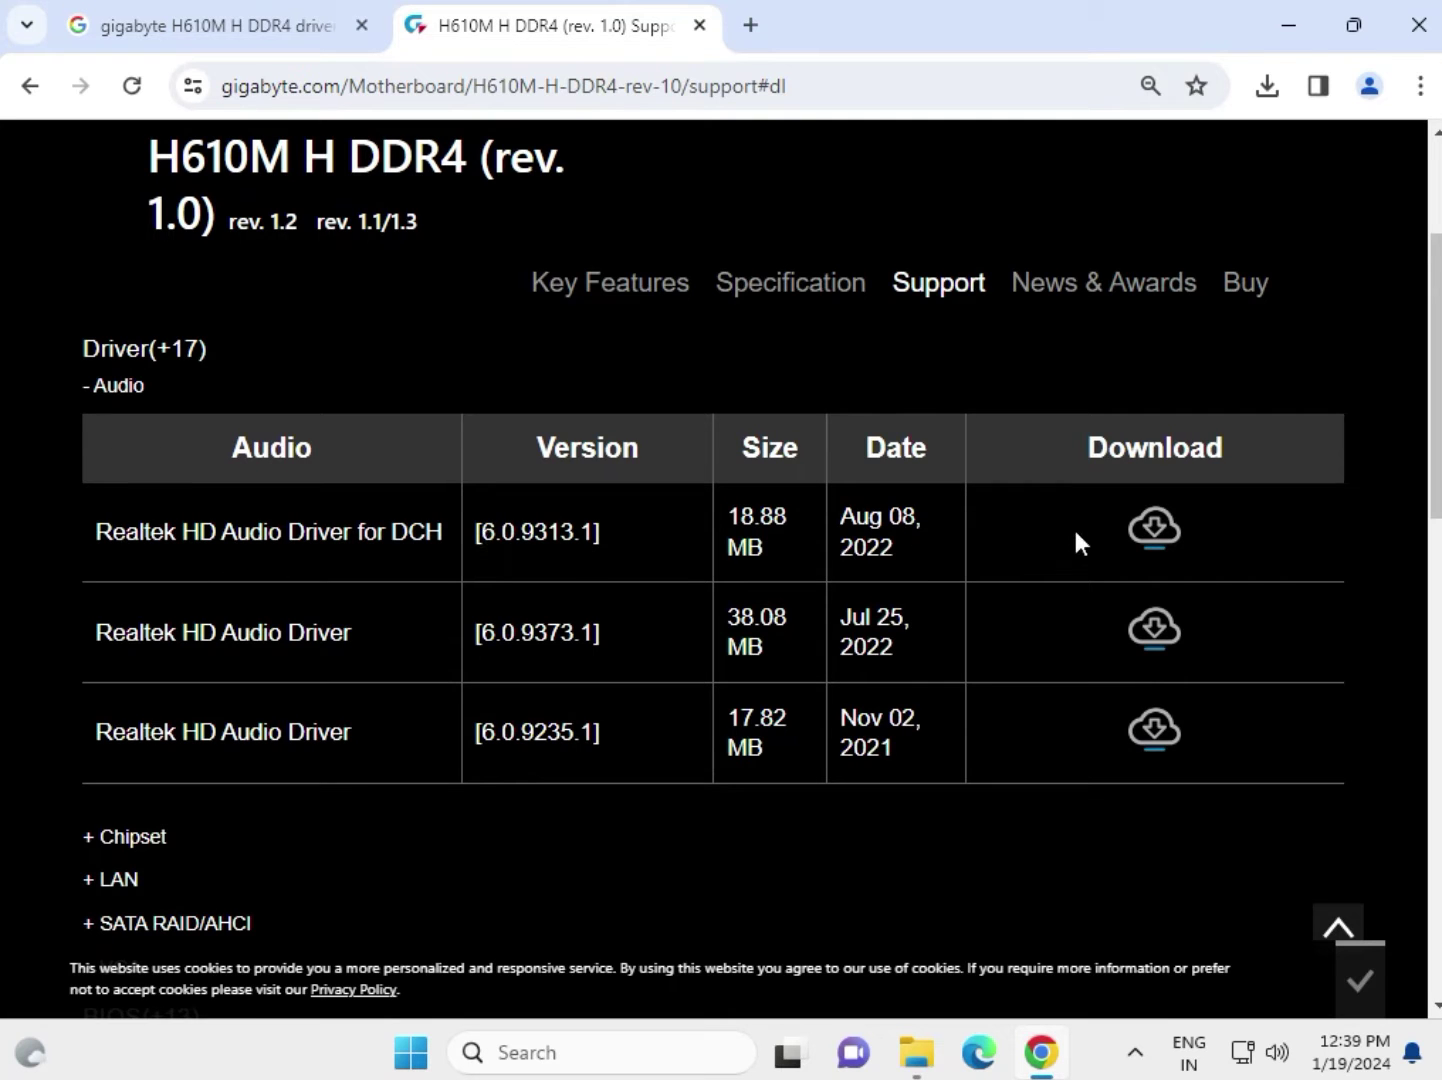
{"action": "left_click", "coordinate": [1154, 539]}
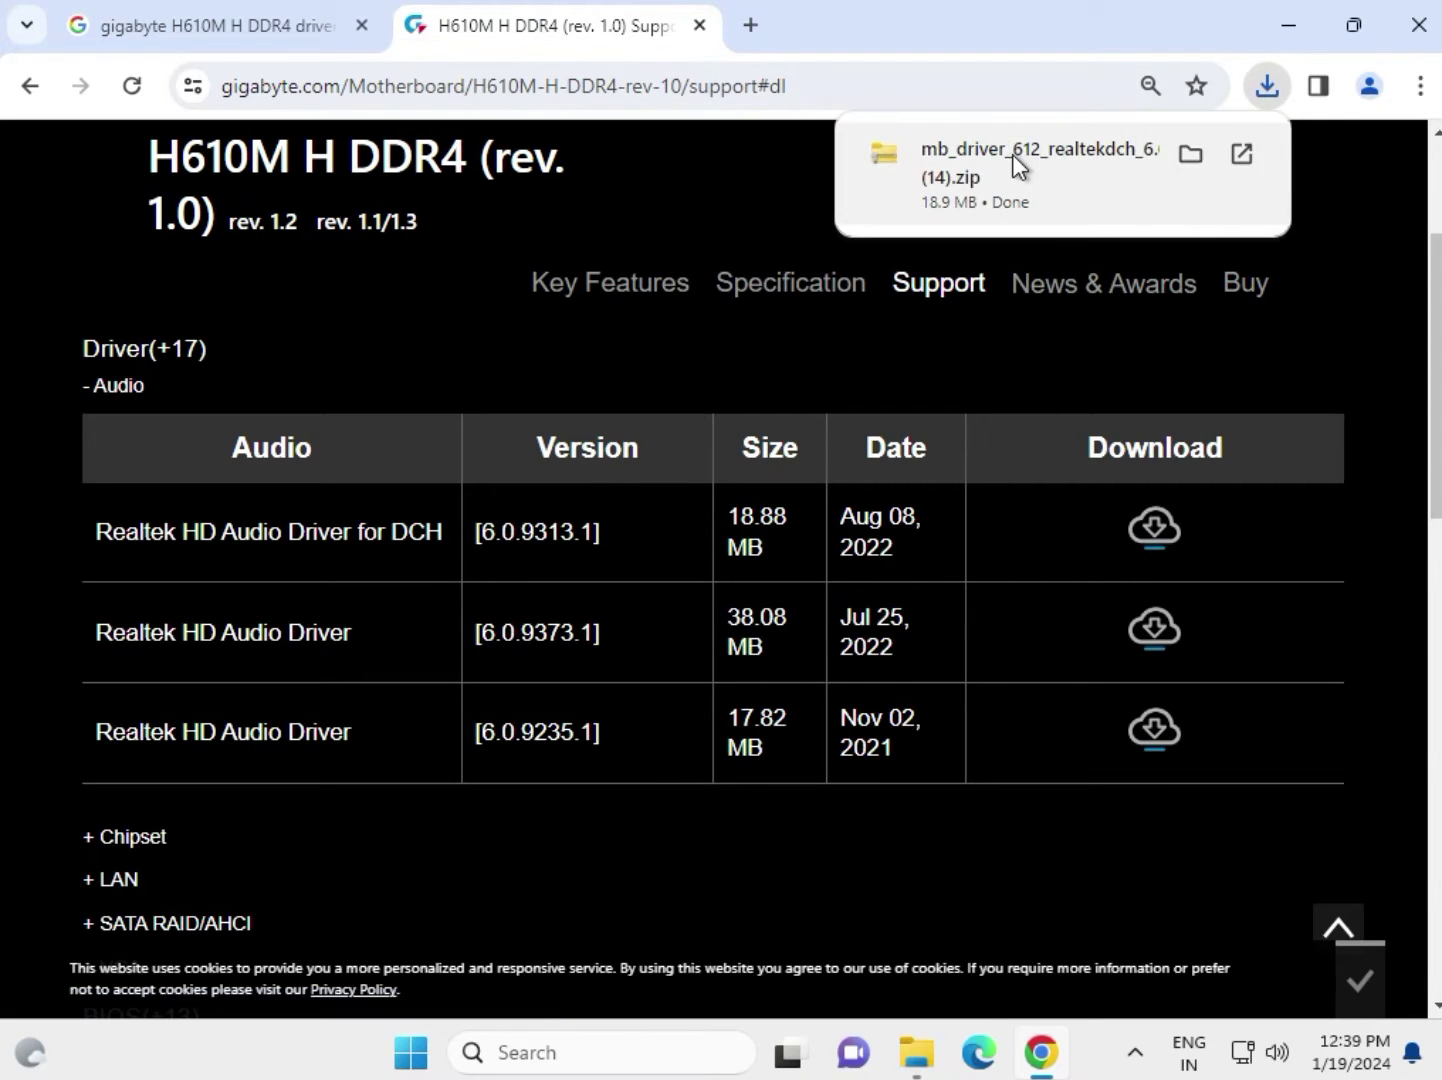
Run mb_driver_612_realtekdch from the downloaded audio zip, approve the UAC prompt, and close the zip window.
{"action": "left_click", "coordinate": [1012, 155]}
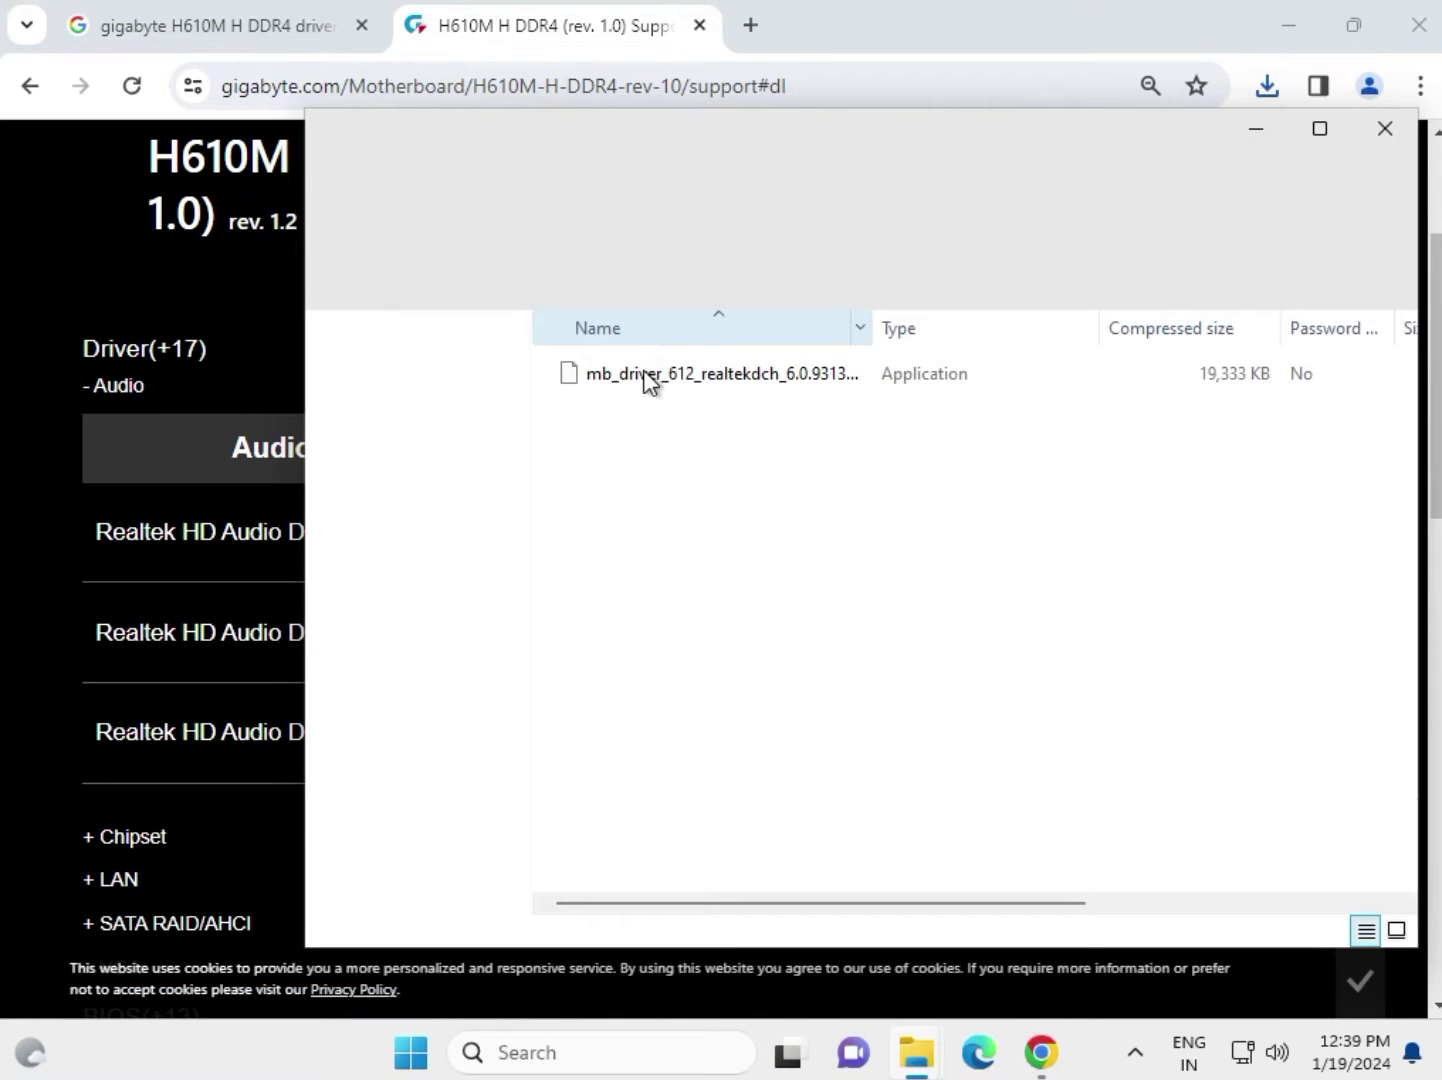
{"action": "left_click", "coordinate": [646, 375]}
{"action": "right_click", "coordinate": [643, 375]}
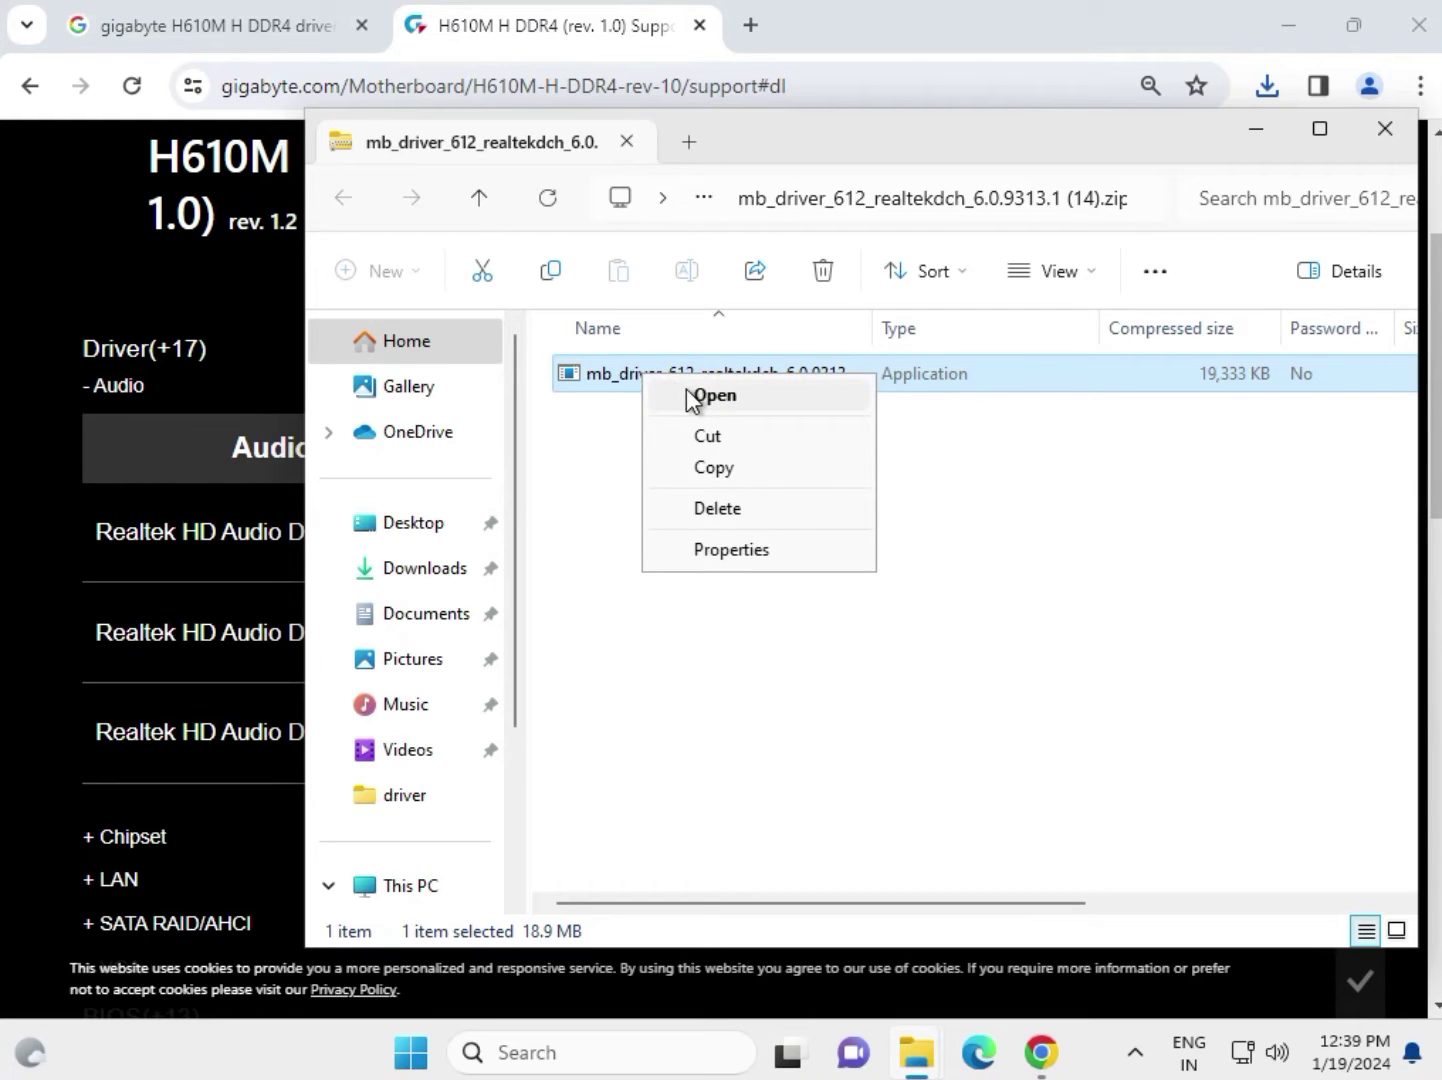
{"action": "left_click", "coordinate": [690, 398]}
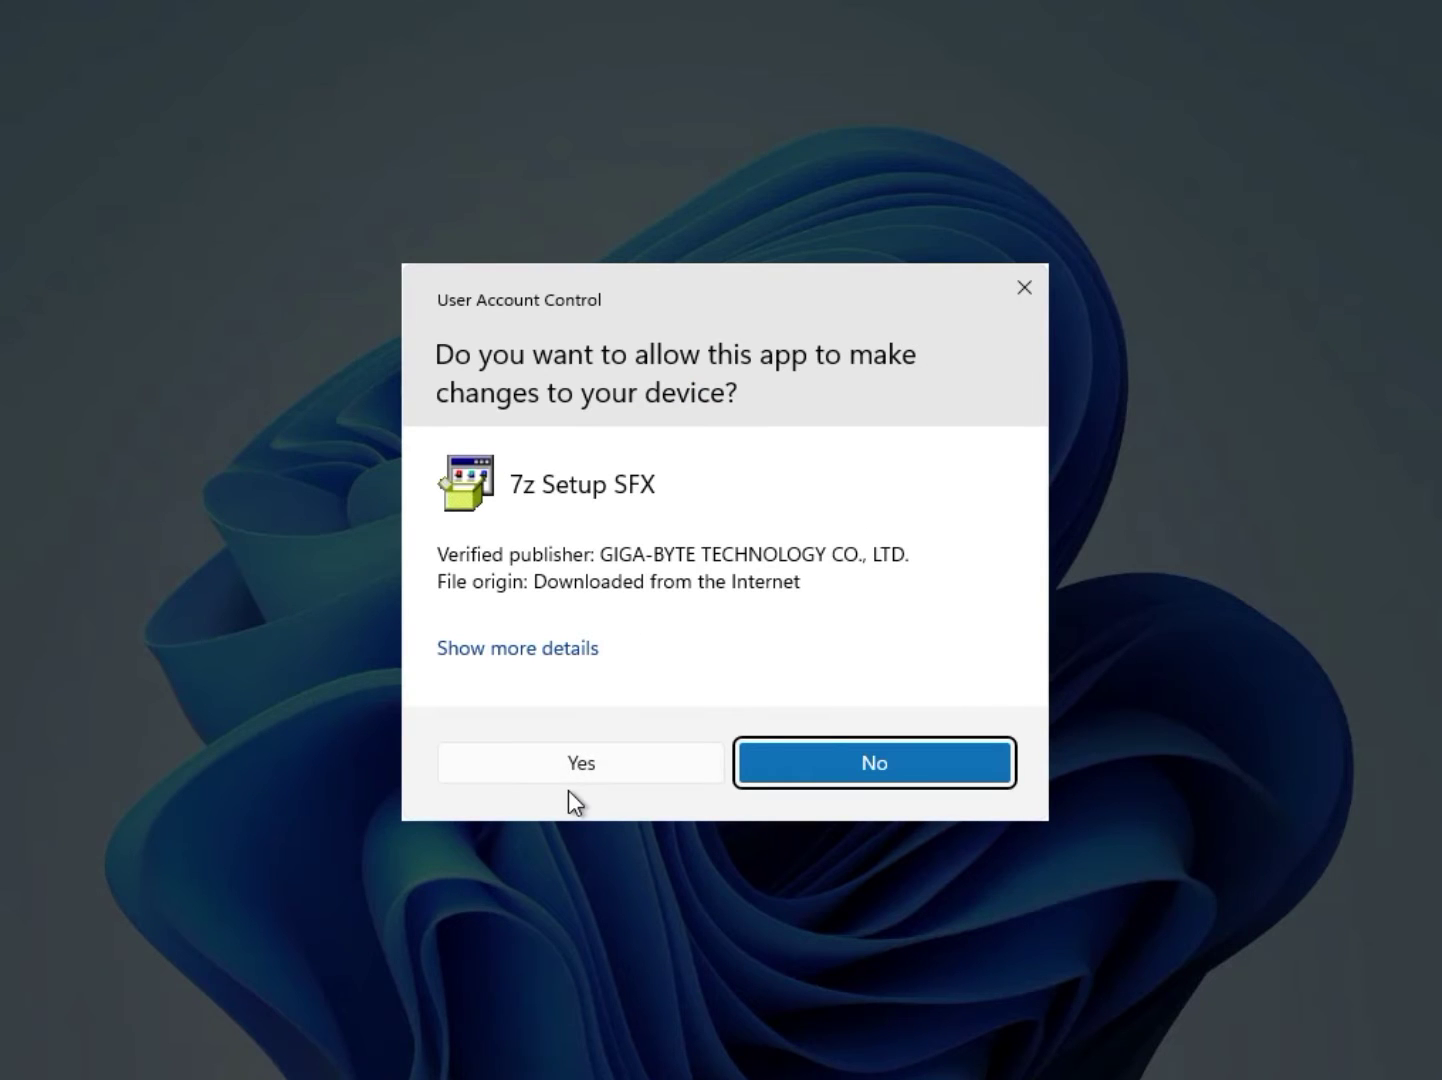
{"action": "left_click", "coordinate": [600, 758]}
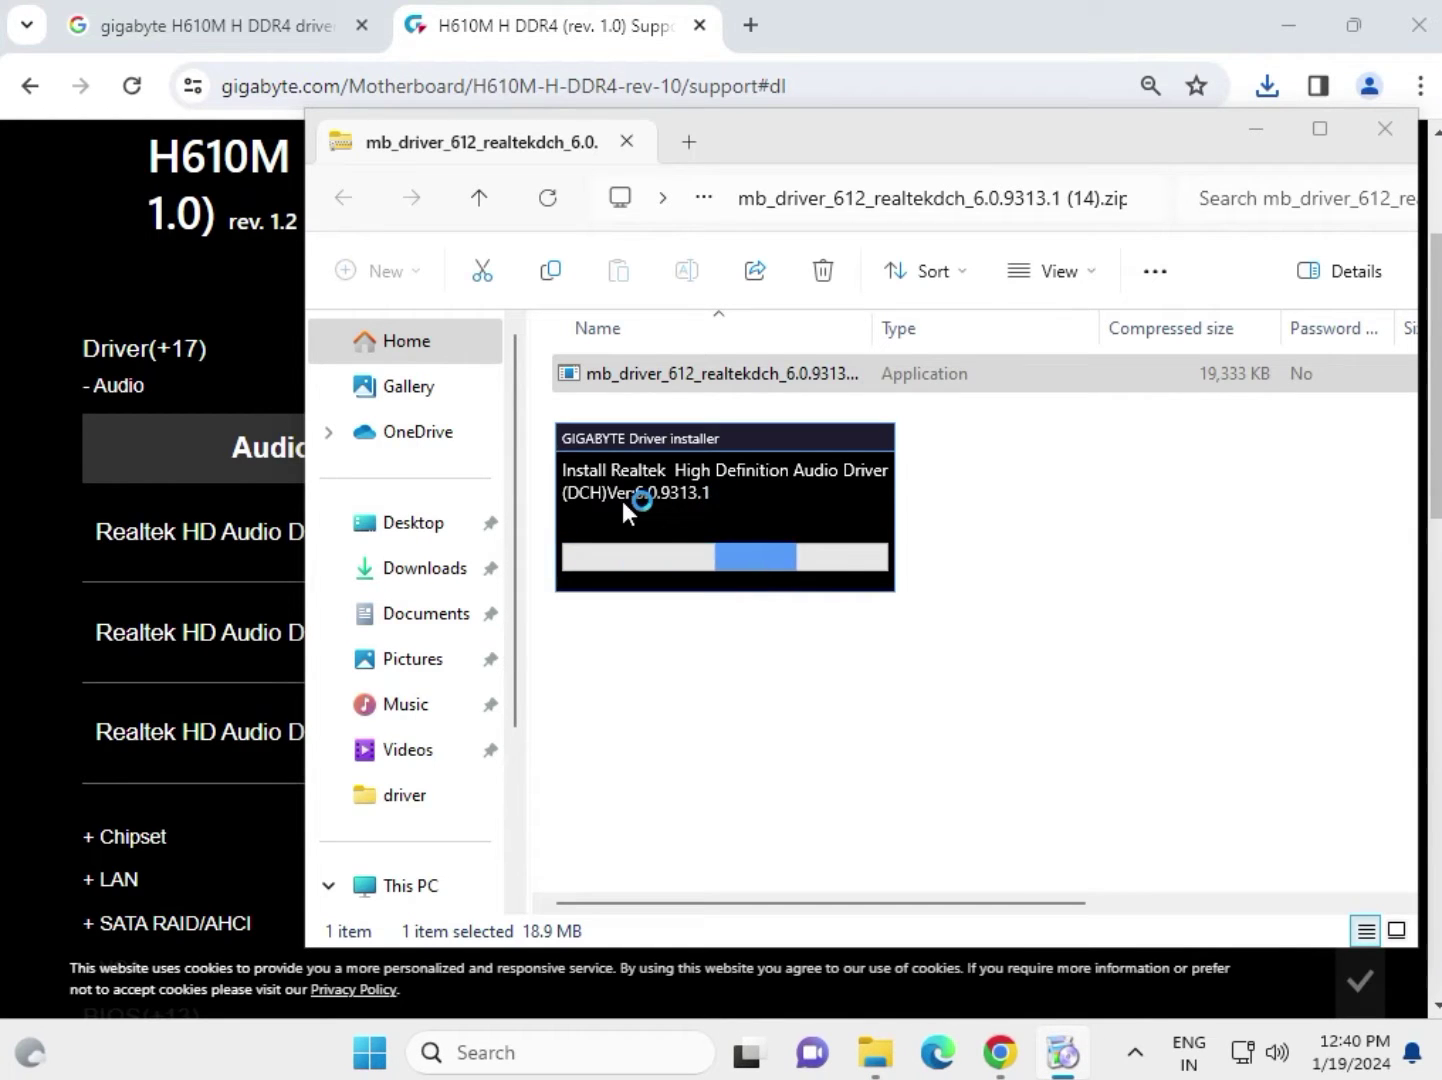
{"action": "left_click", "coordinate": [1385, 128]}
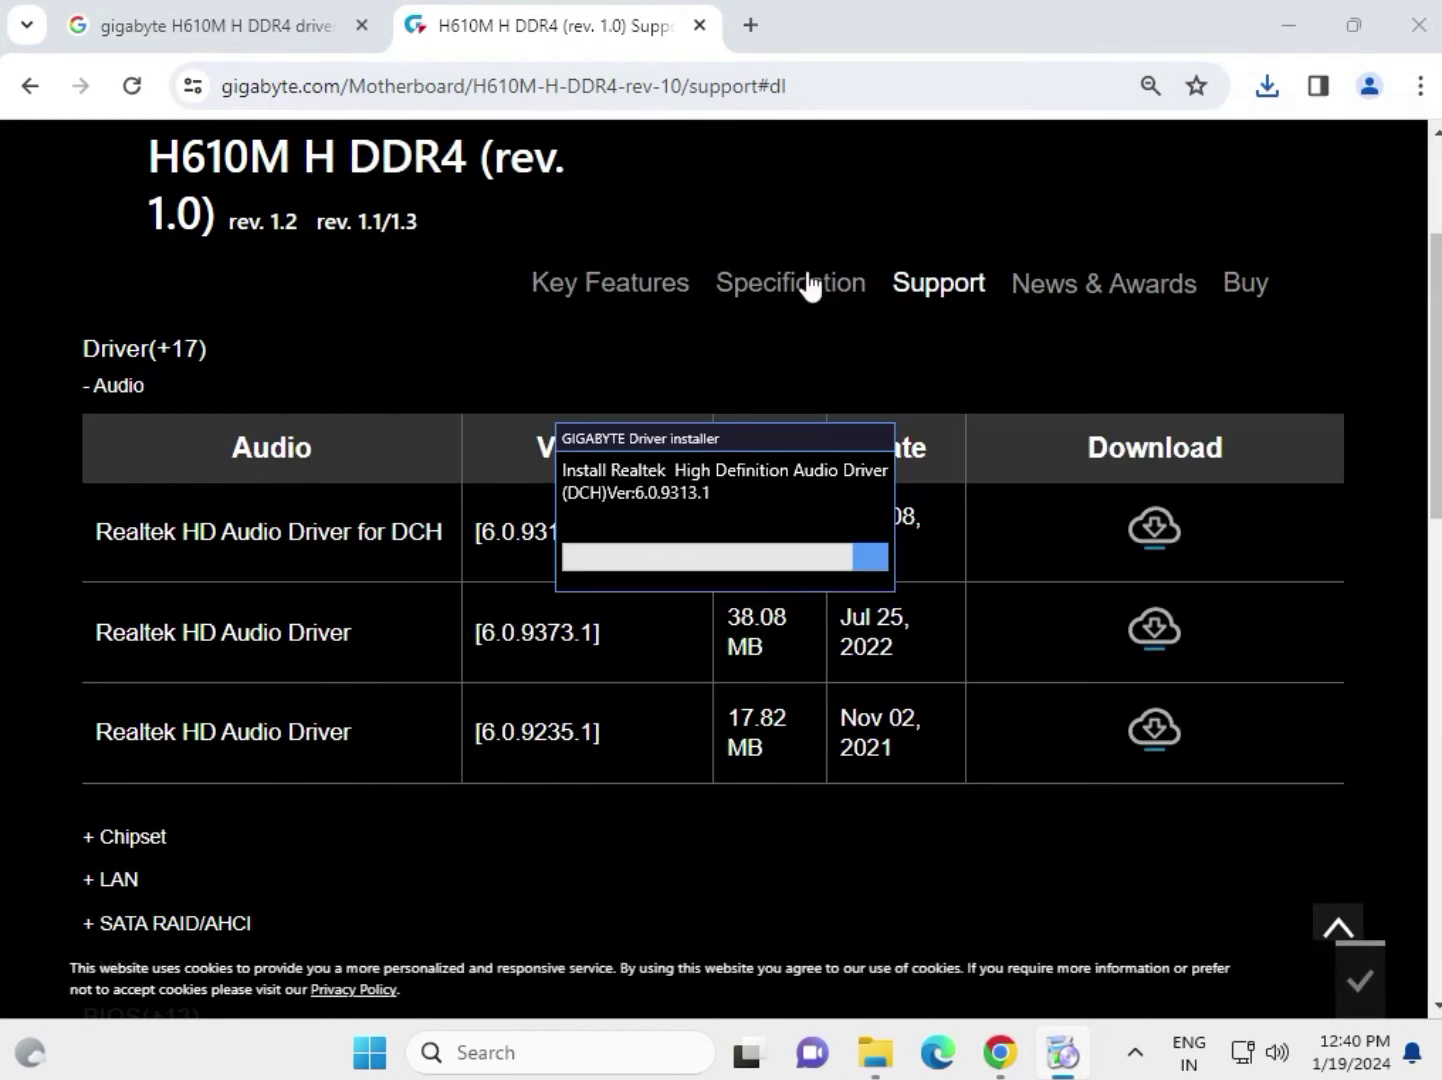
Expand Chipset, download the Intel Dynamic Tuning Technology (APO) Driver (7.2 MB), and view recent downloads.
{"action": "left_click", "coordinate": [140, 838]}
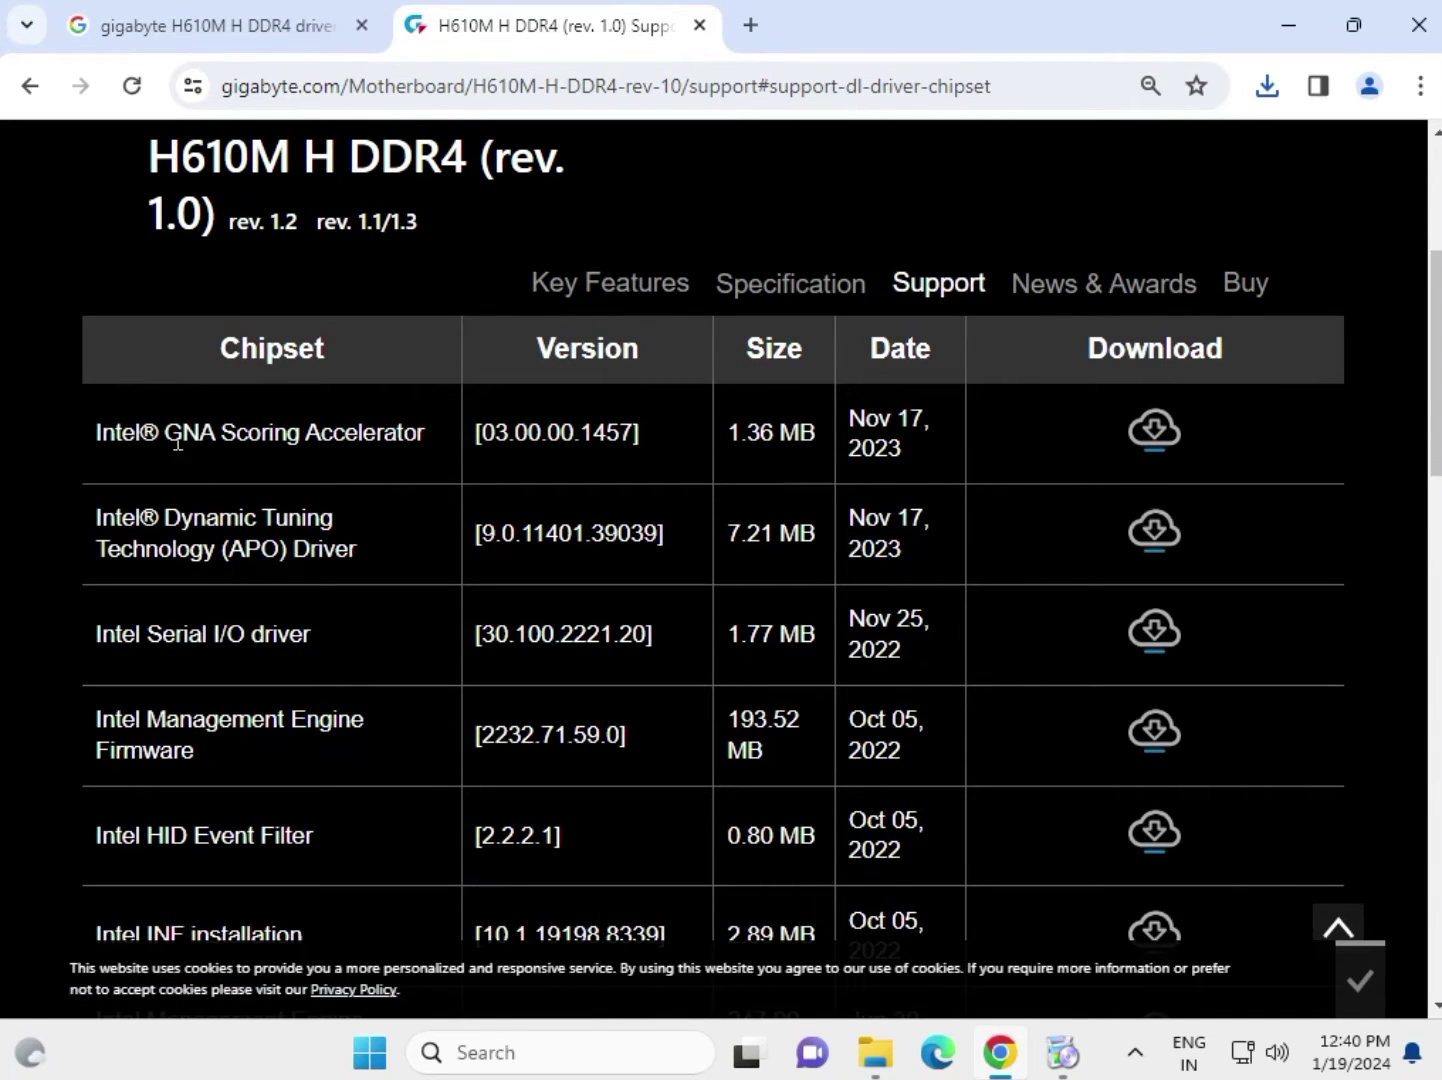
{"action": "left_click_drag", "start_coordinate": [103, 428], "coordinate": [376, 807]}
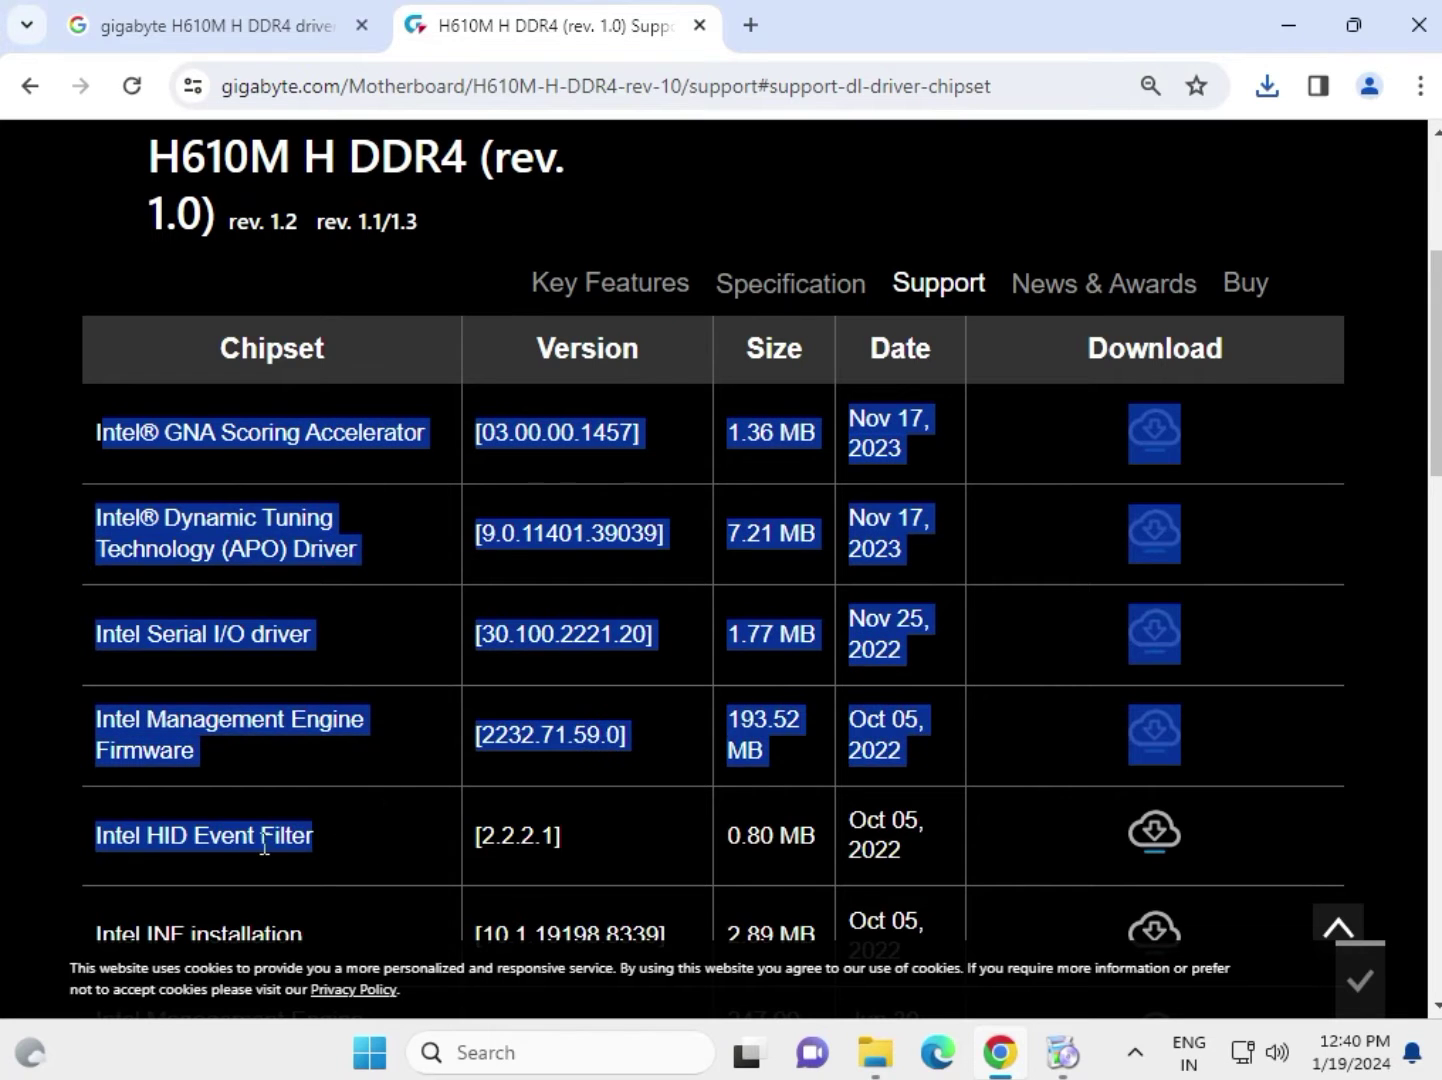
{"action": "left_click", "coordinate": [193, 728]}
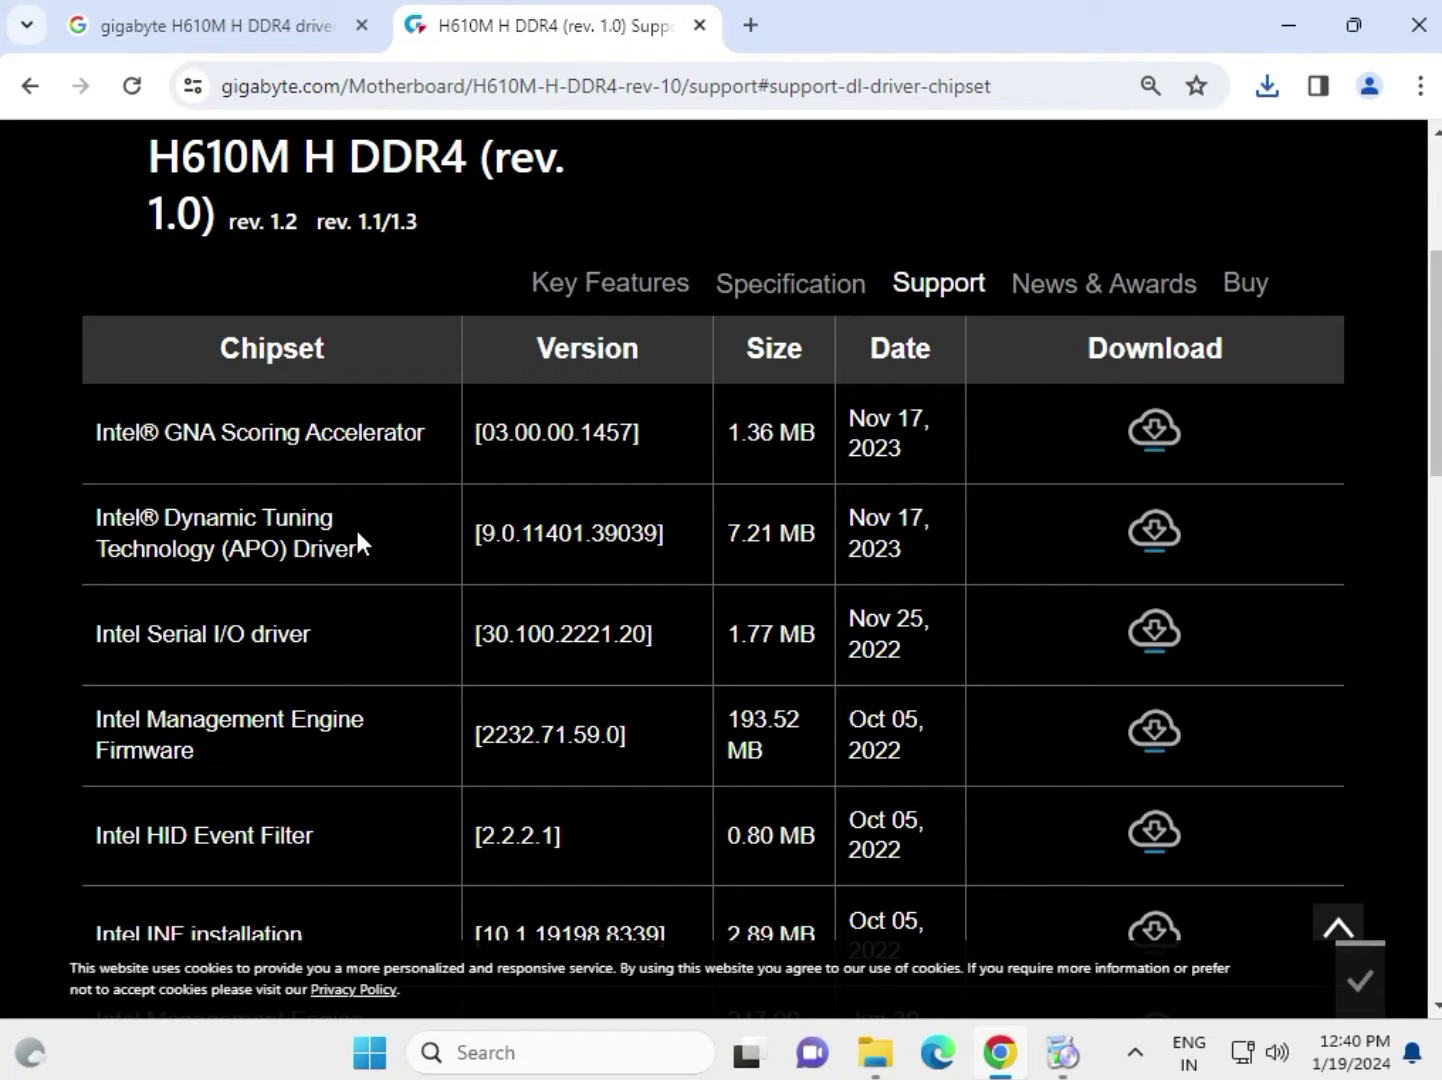
{"action": "left_click", "coordinate": [1161, 530]}
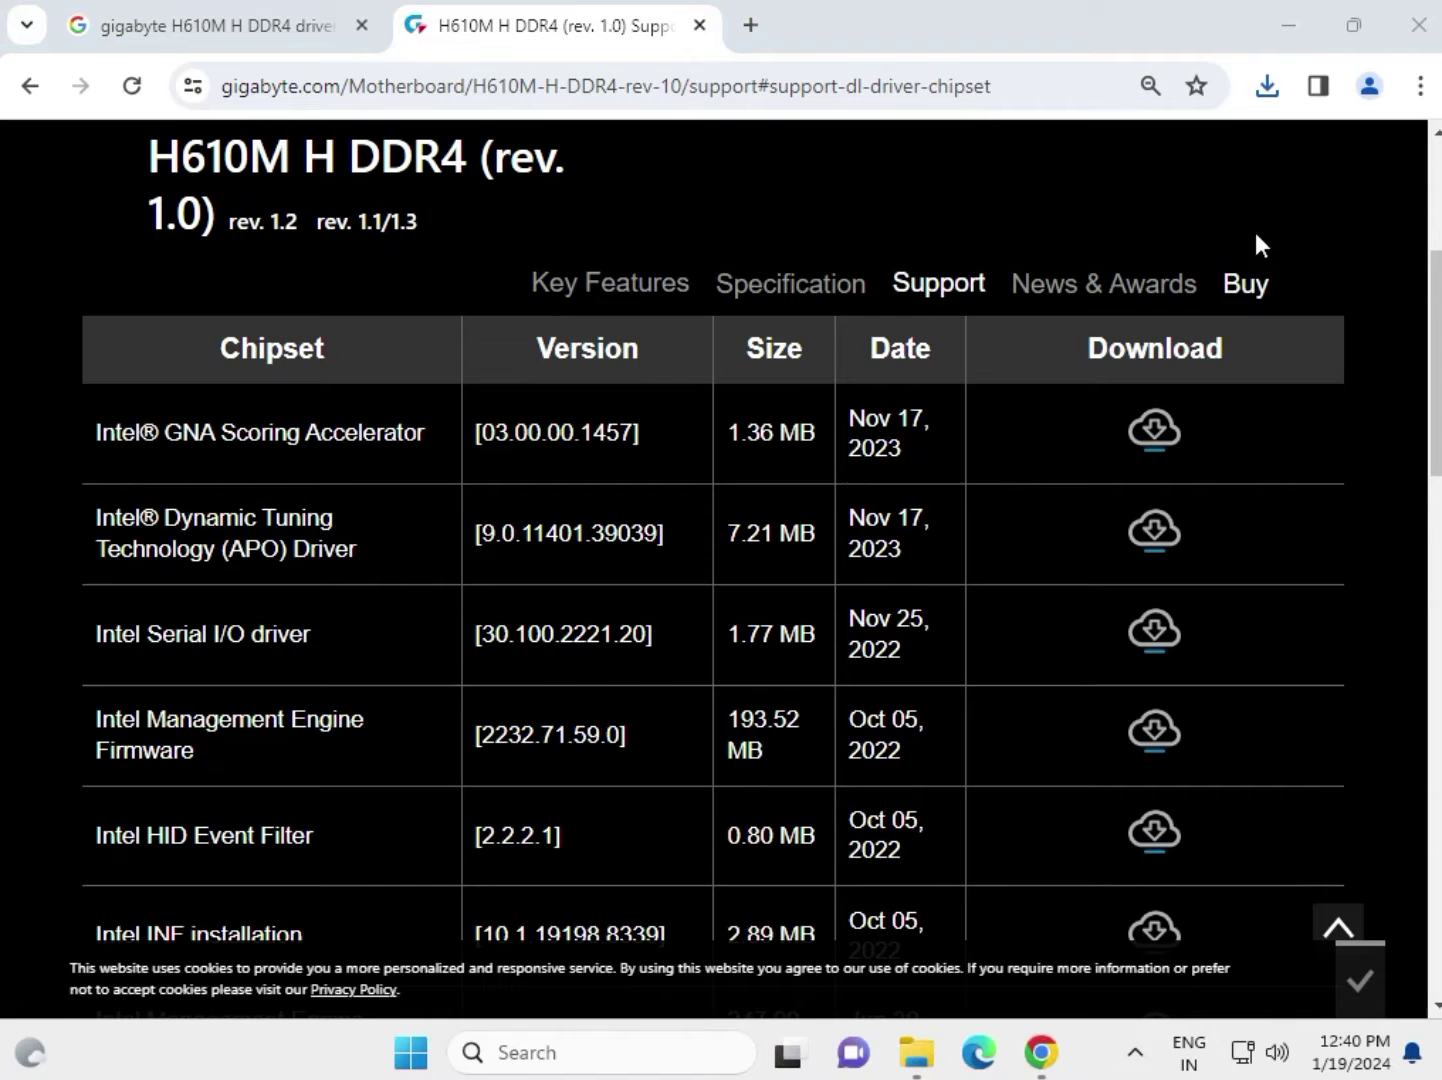
{"action": "left_click", "coordinate": [1269, 82]}
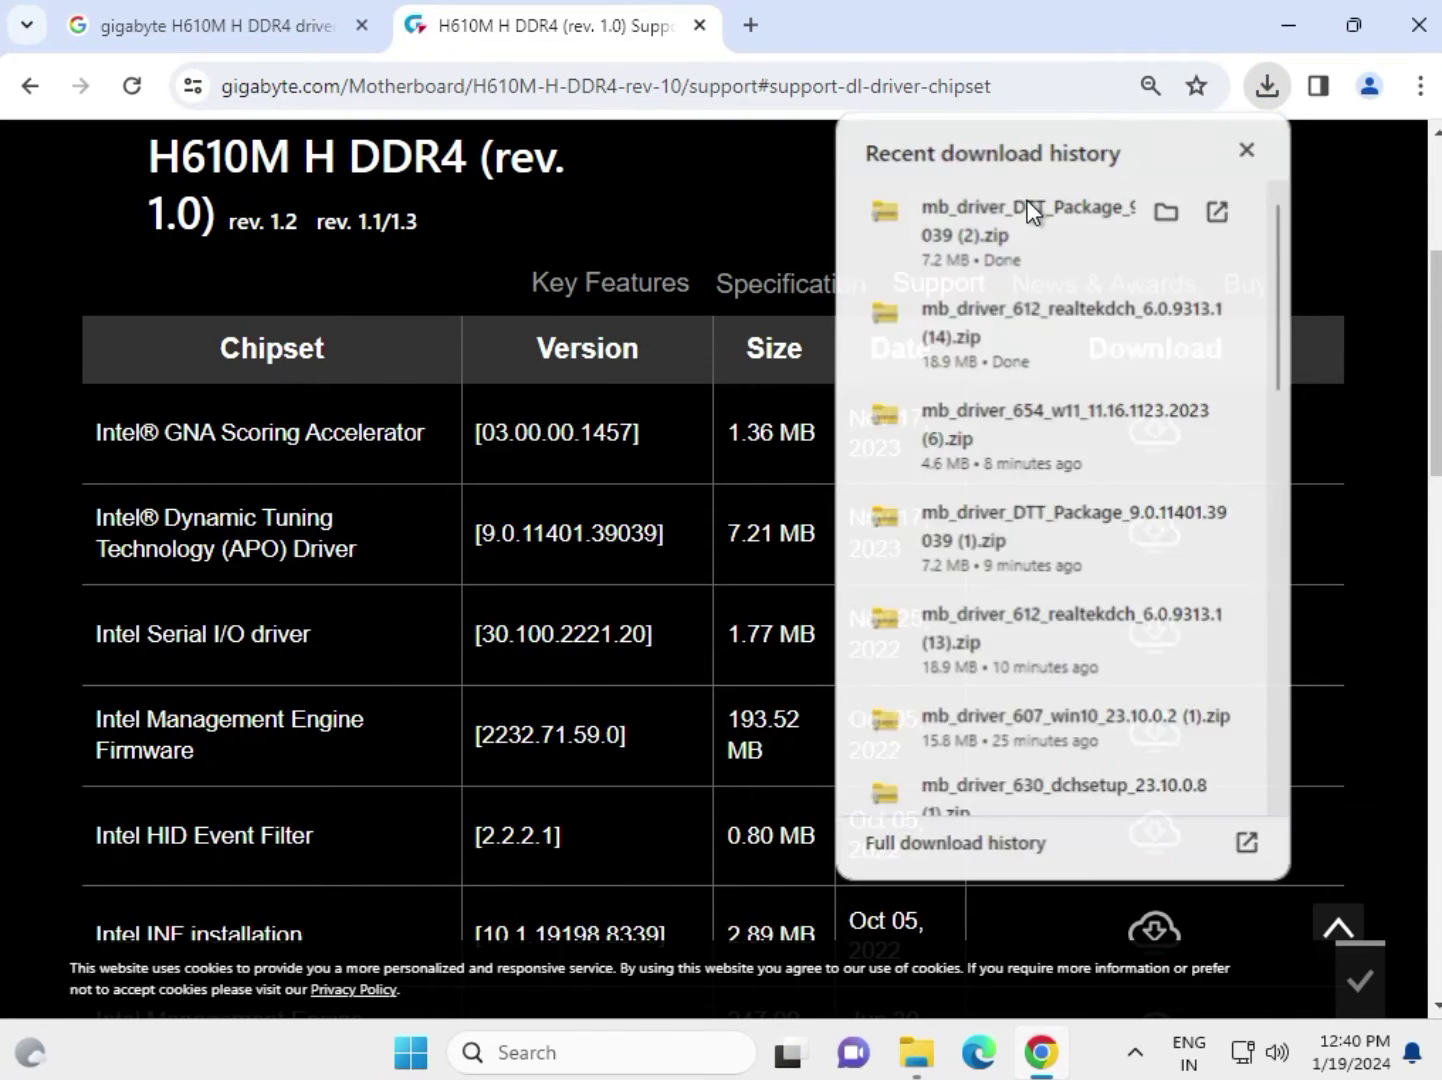
Run DTT_Package_9.0.11401.39039.exe from the DTT zip, approve UAC, and return to the driver page.
{"action": "left_click", "coordinate": [1033, 209]}
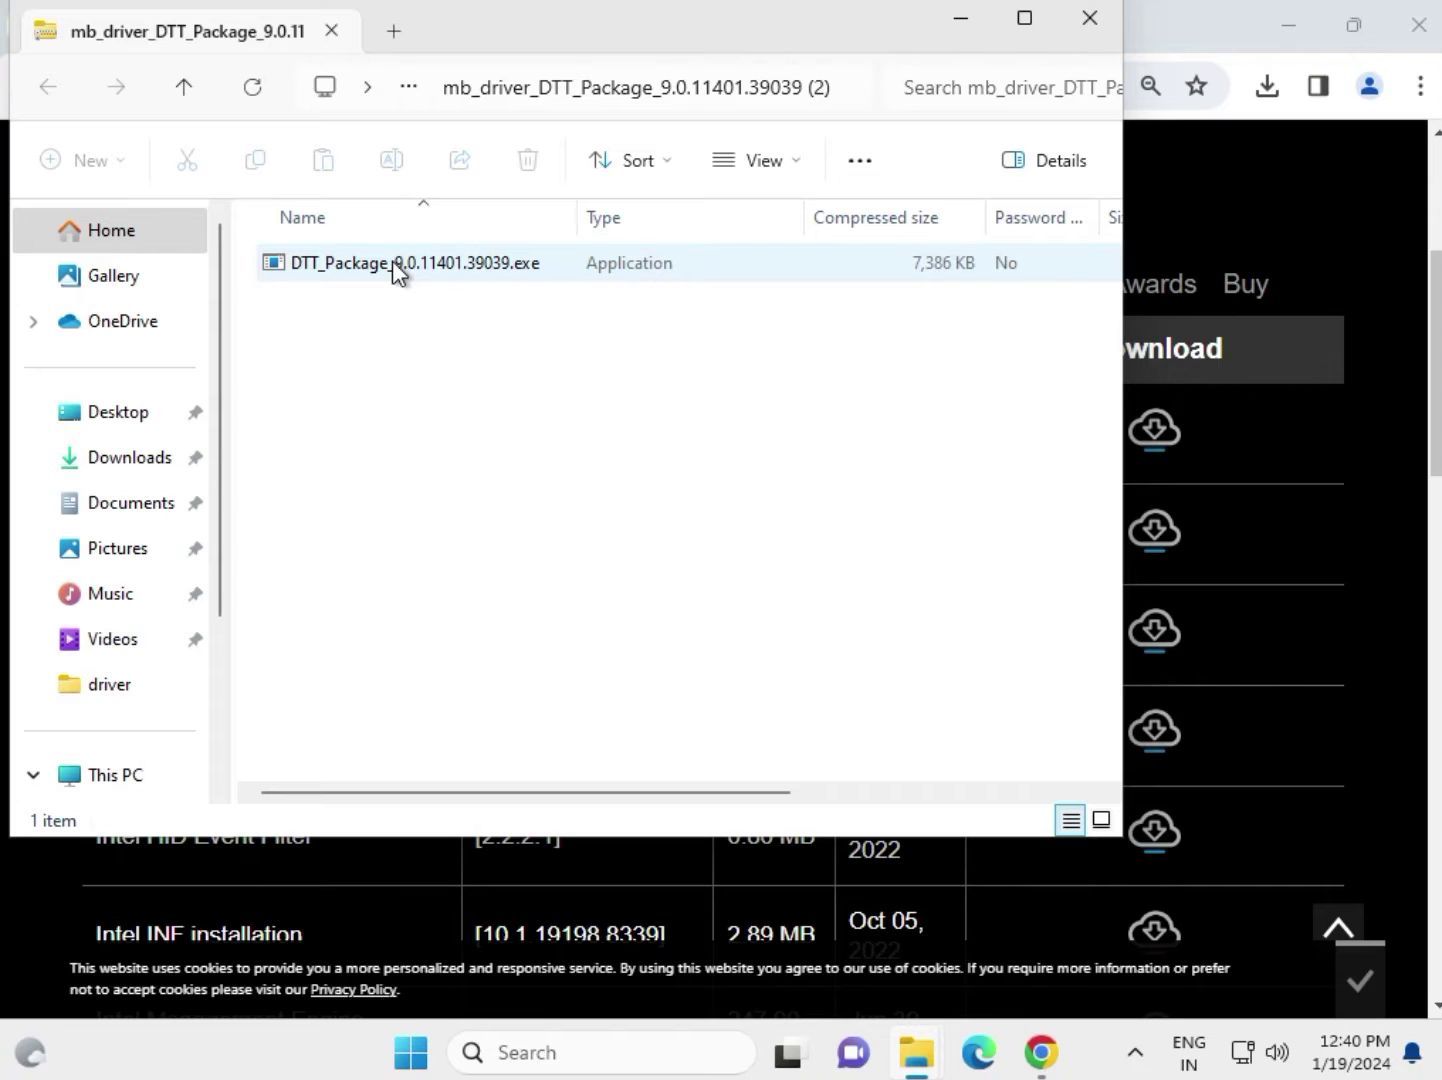
{"action": "left_click", "coordinate": [392, 261]}
{"action": "right_click", "coordinate": [392, 261]}
{"action": "left_click", "coordinate": [442, 289]}
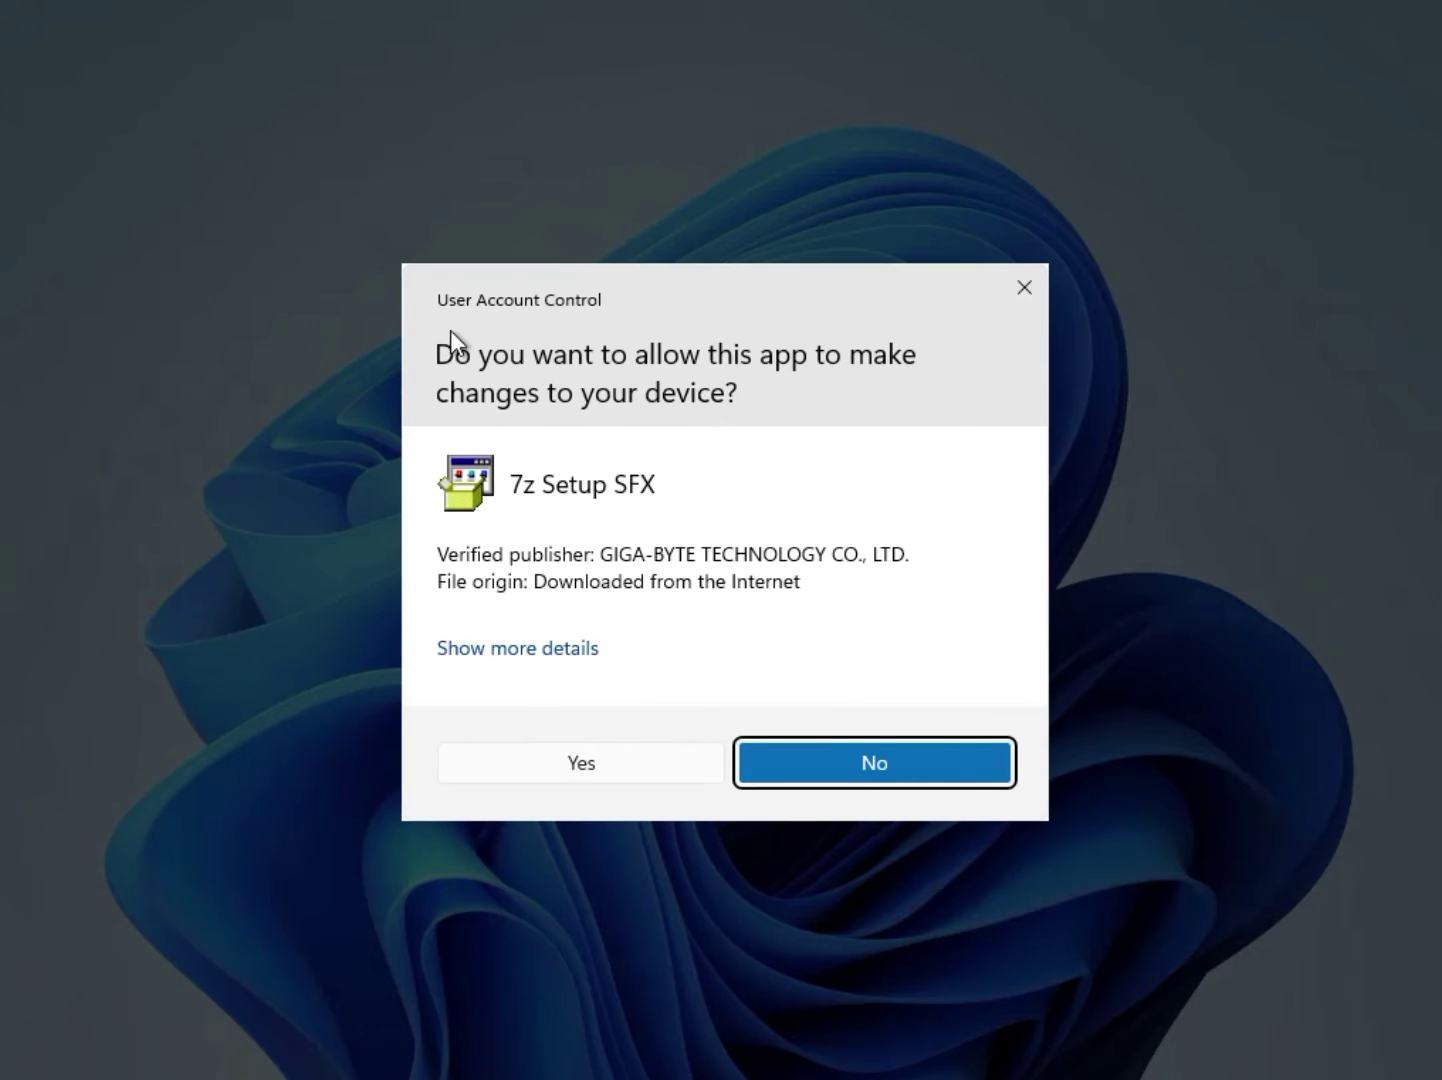
{"action": "left_click", "coordinate": [578, 762]}
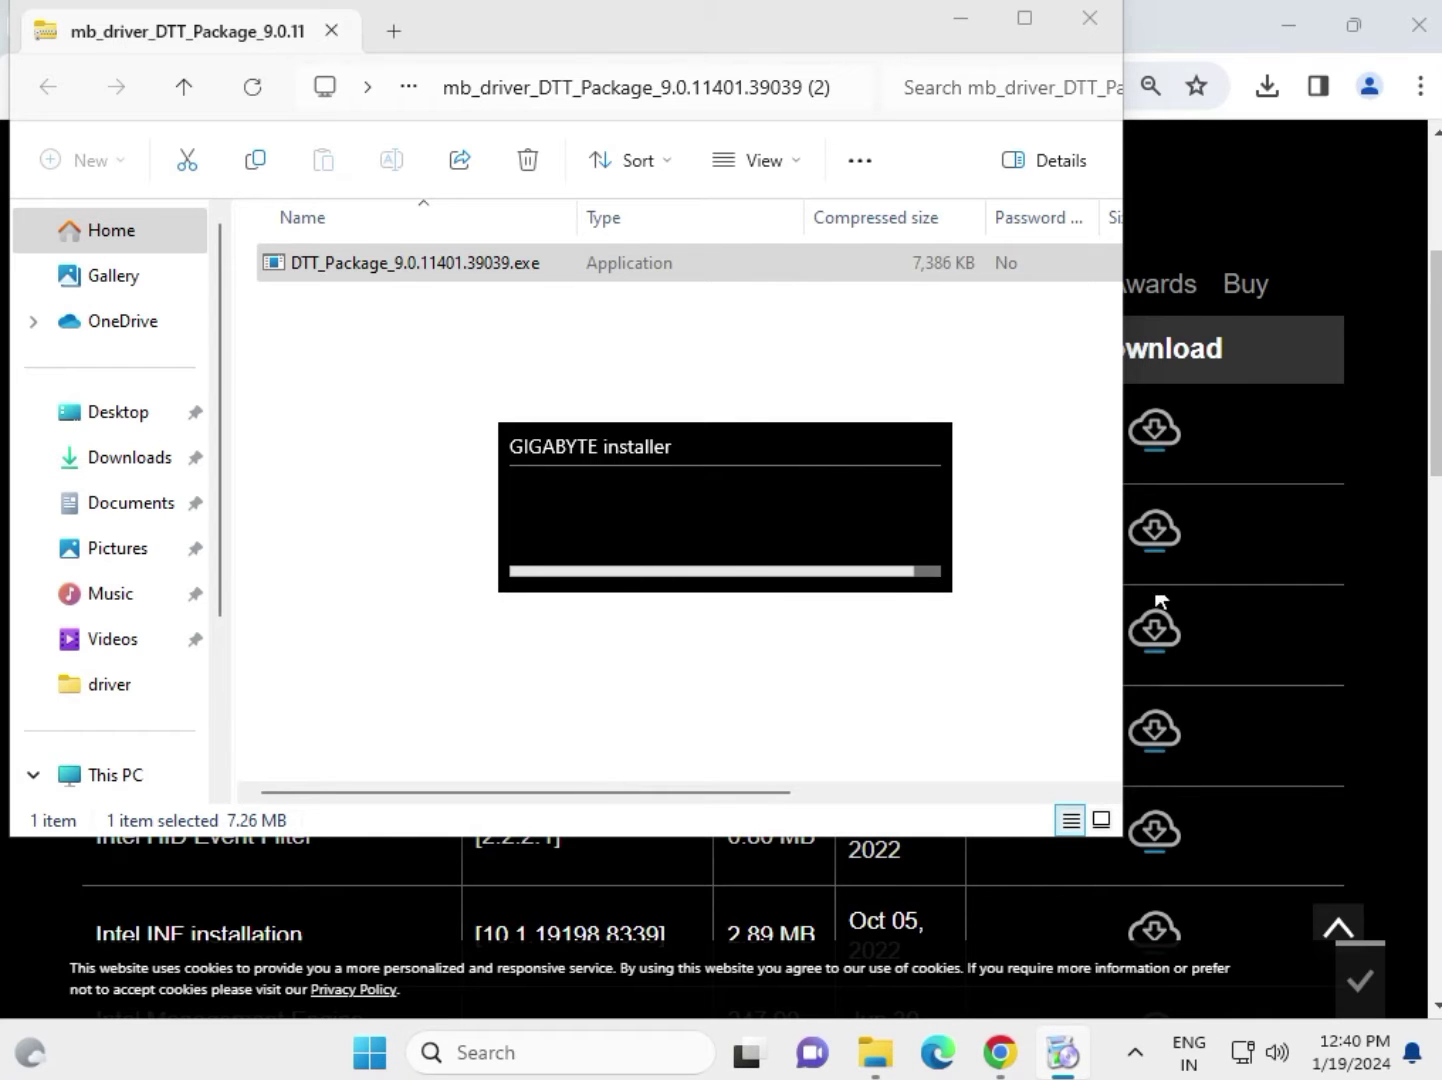
{"action": "left_click", "coordinate": [1401, 456]}
Expand the LAN and VGA lists to show the Intel LAN Driver and 370.95 MB Intel Graphic Driver.
{"action": "scroll", "coordinate": [320, 805], "scroll_direction": "down", "scroll_amount": 4}
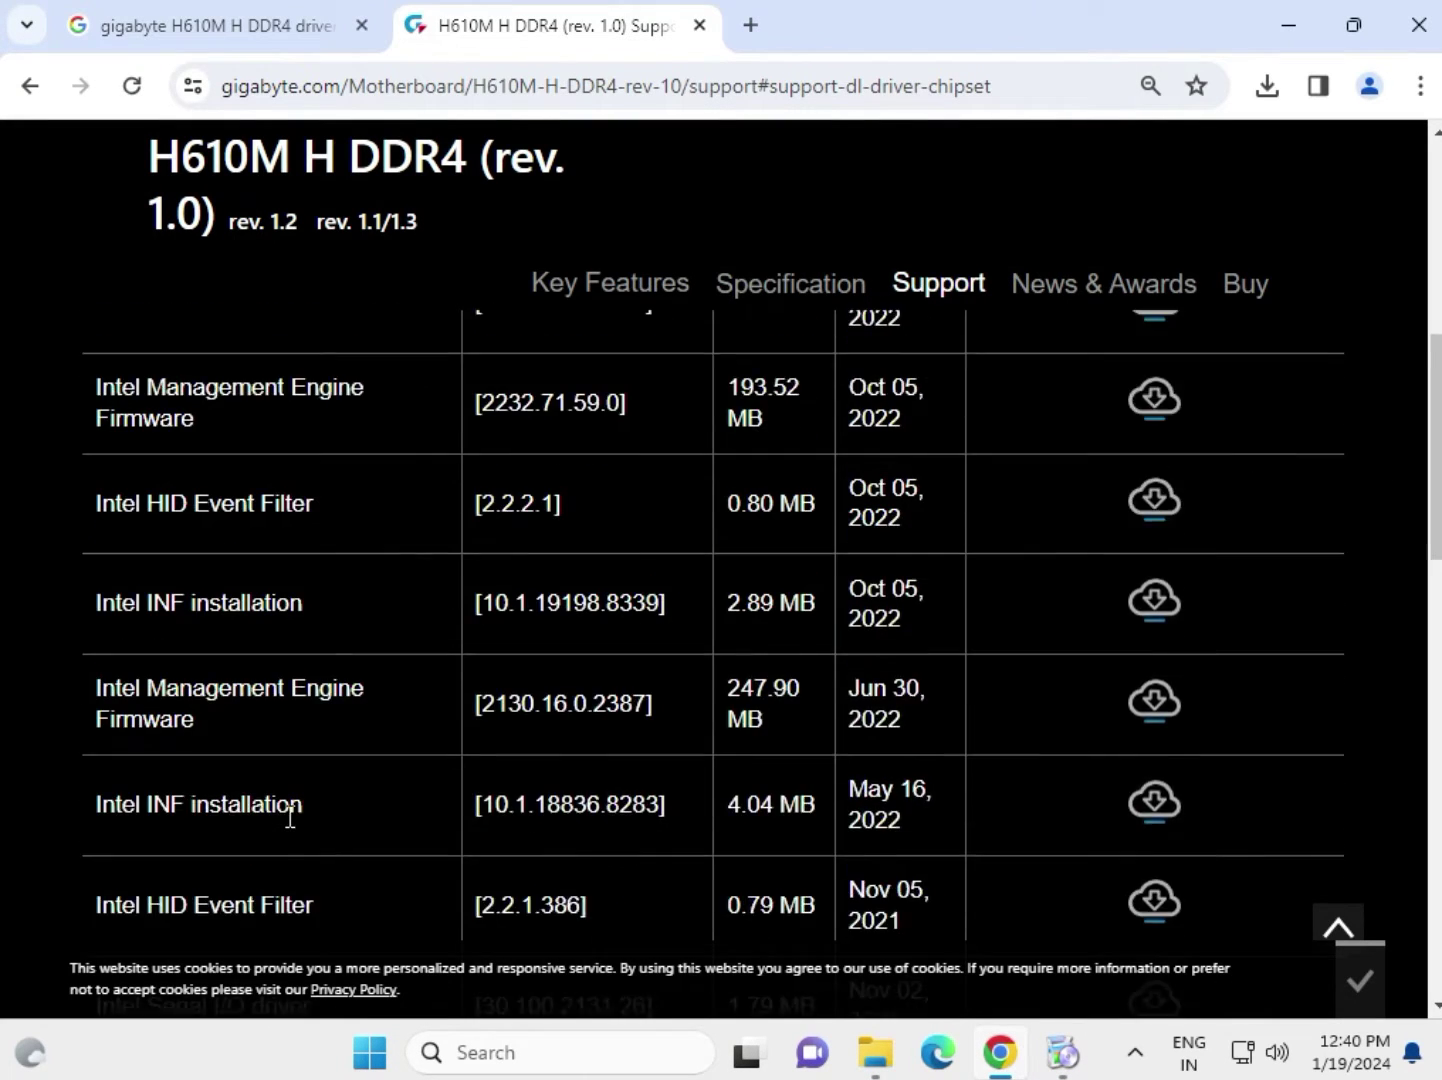
{"action": "scroll", "coordinate": [290, 816], "scroll_direction": "down", "scroll_amount": 6}
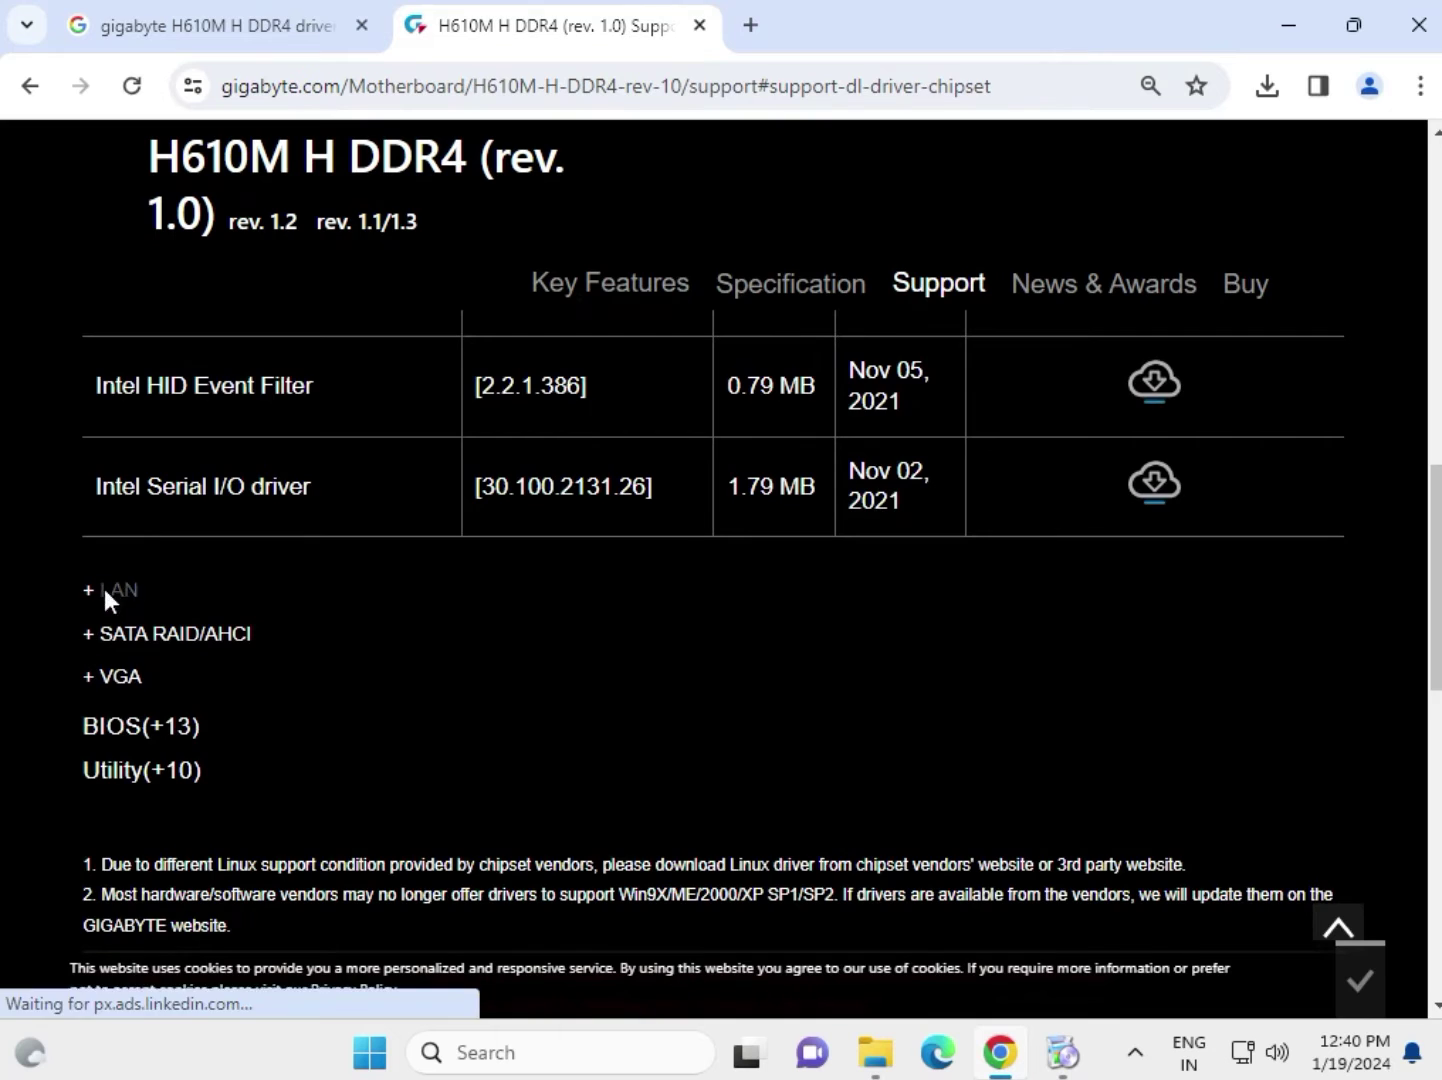
{"action": "left_click", "coordinate": [110, 589]}
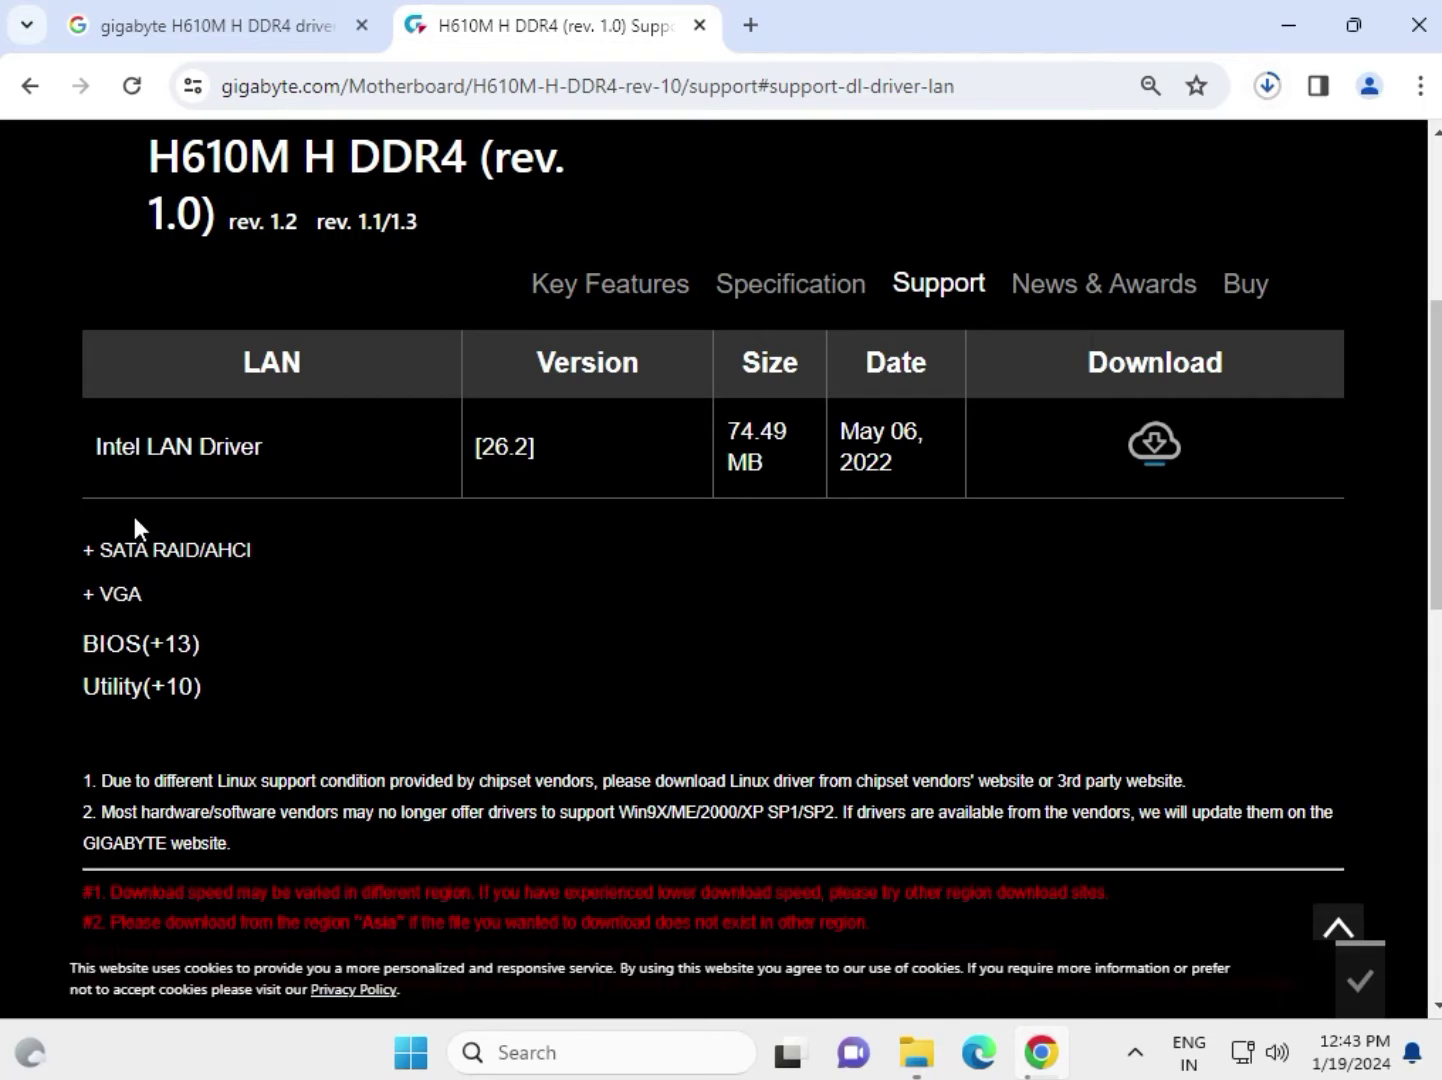
{"action": "left_click", "coordinate": [108, 595]}
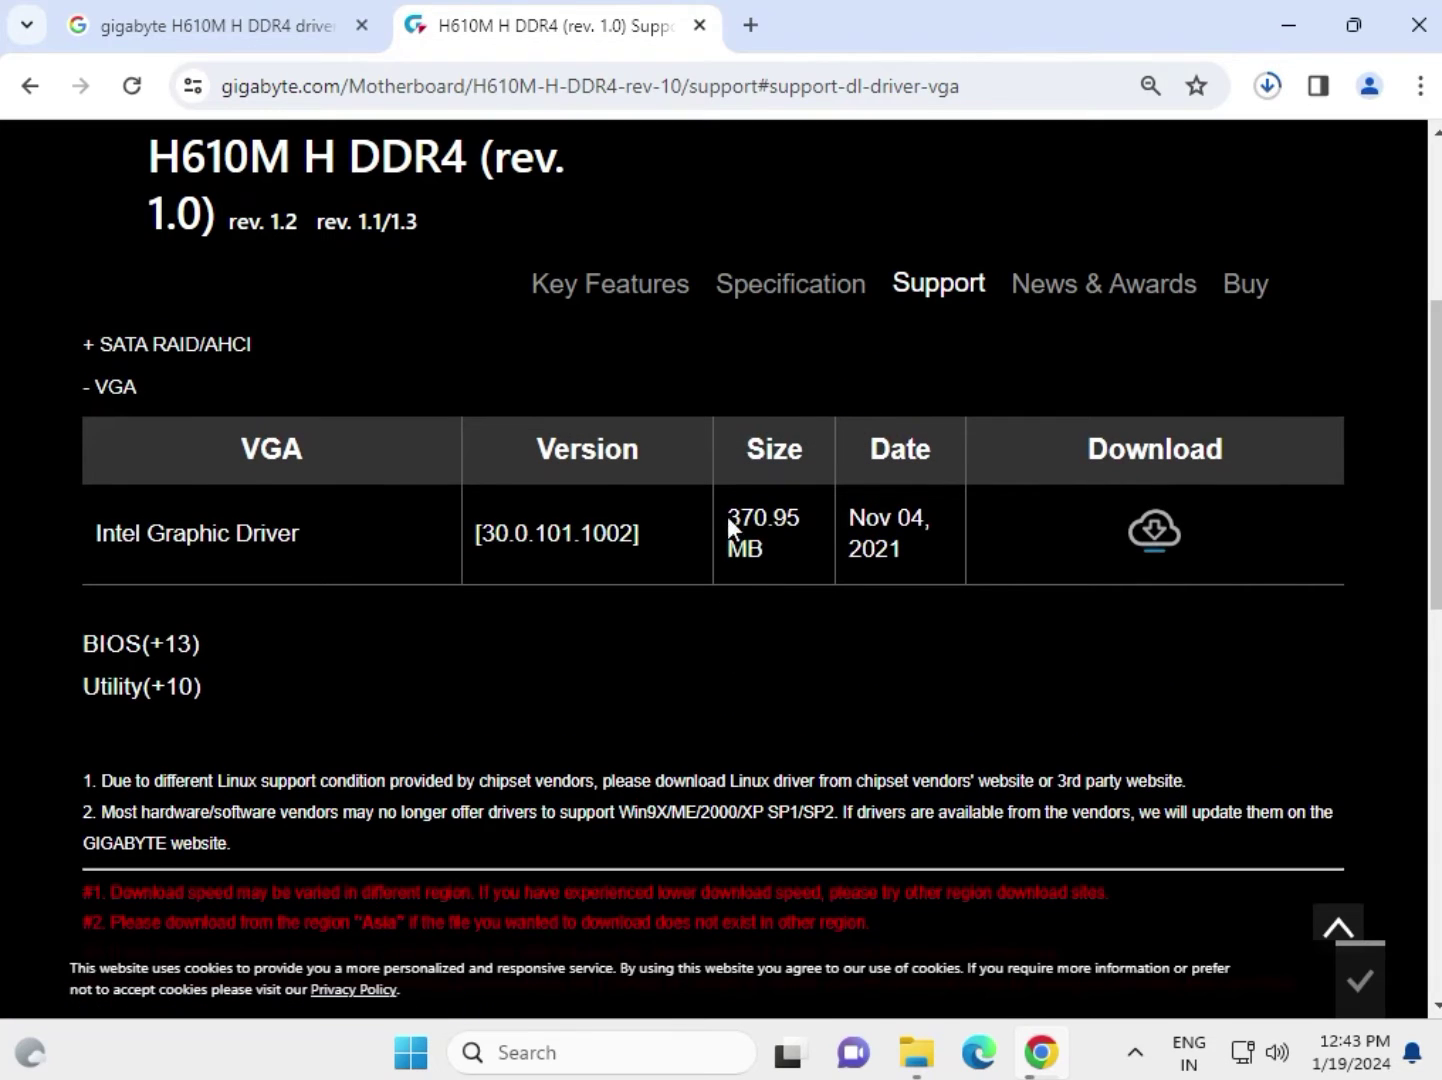
{"action": "left_click_drag", "start_coordinate": [727, 516], "coordinate": [778, 520]}
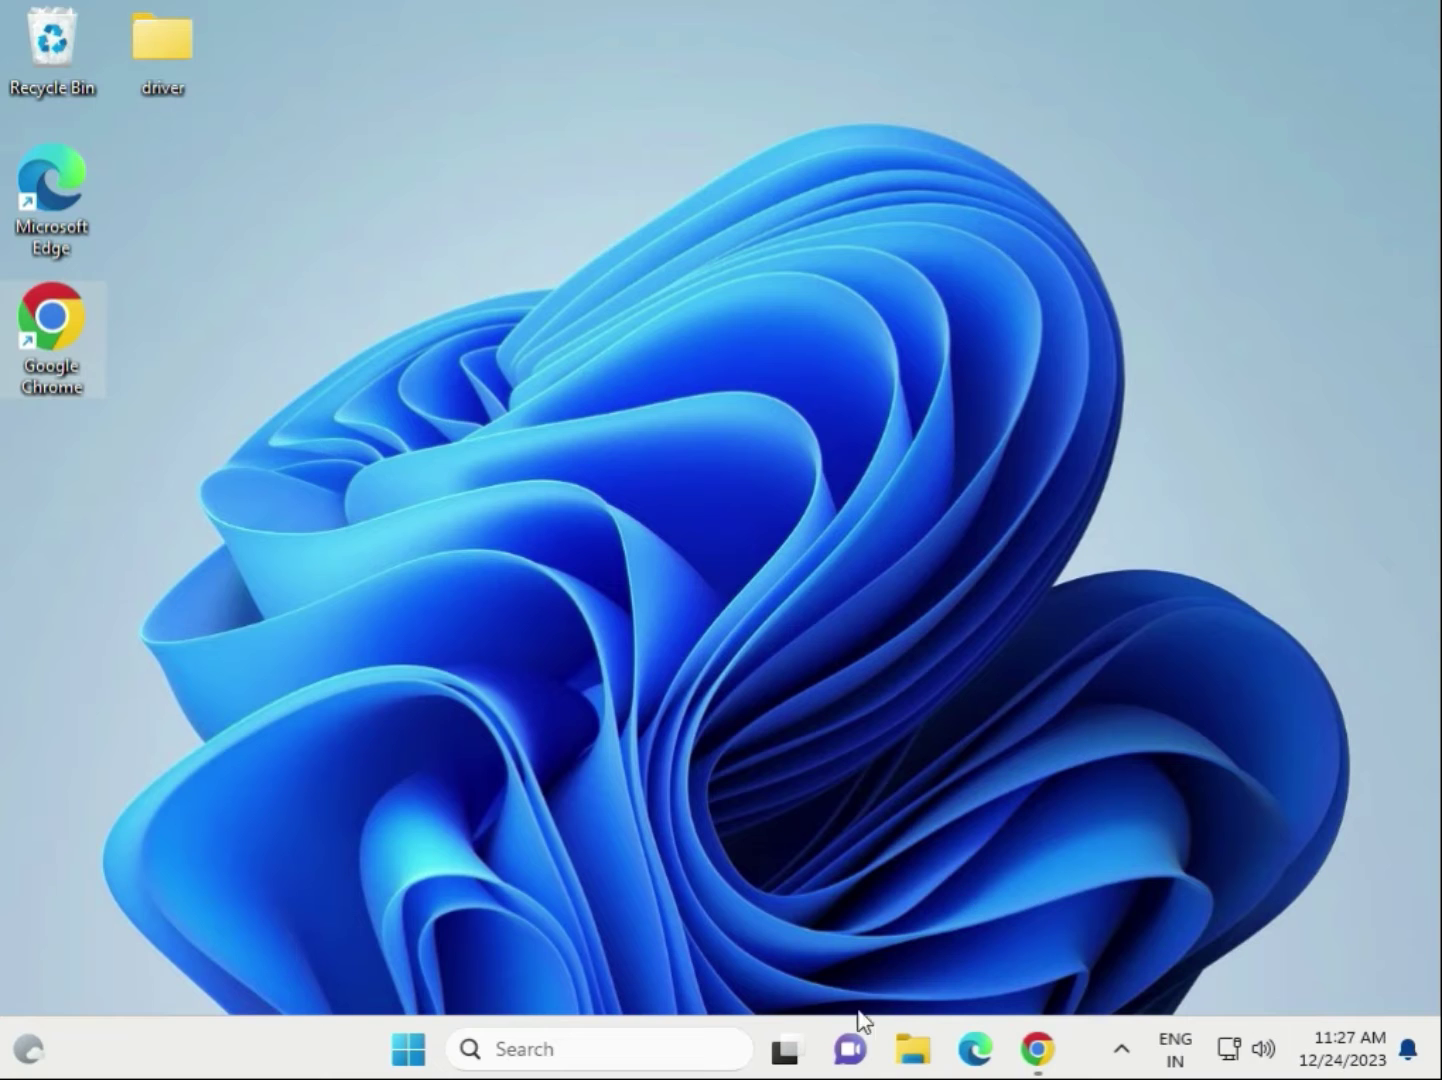
Open the Downloads folder in File Explorer through This PC.
{"action": "left_click", "coordinate": [913, 1049]}
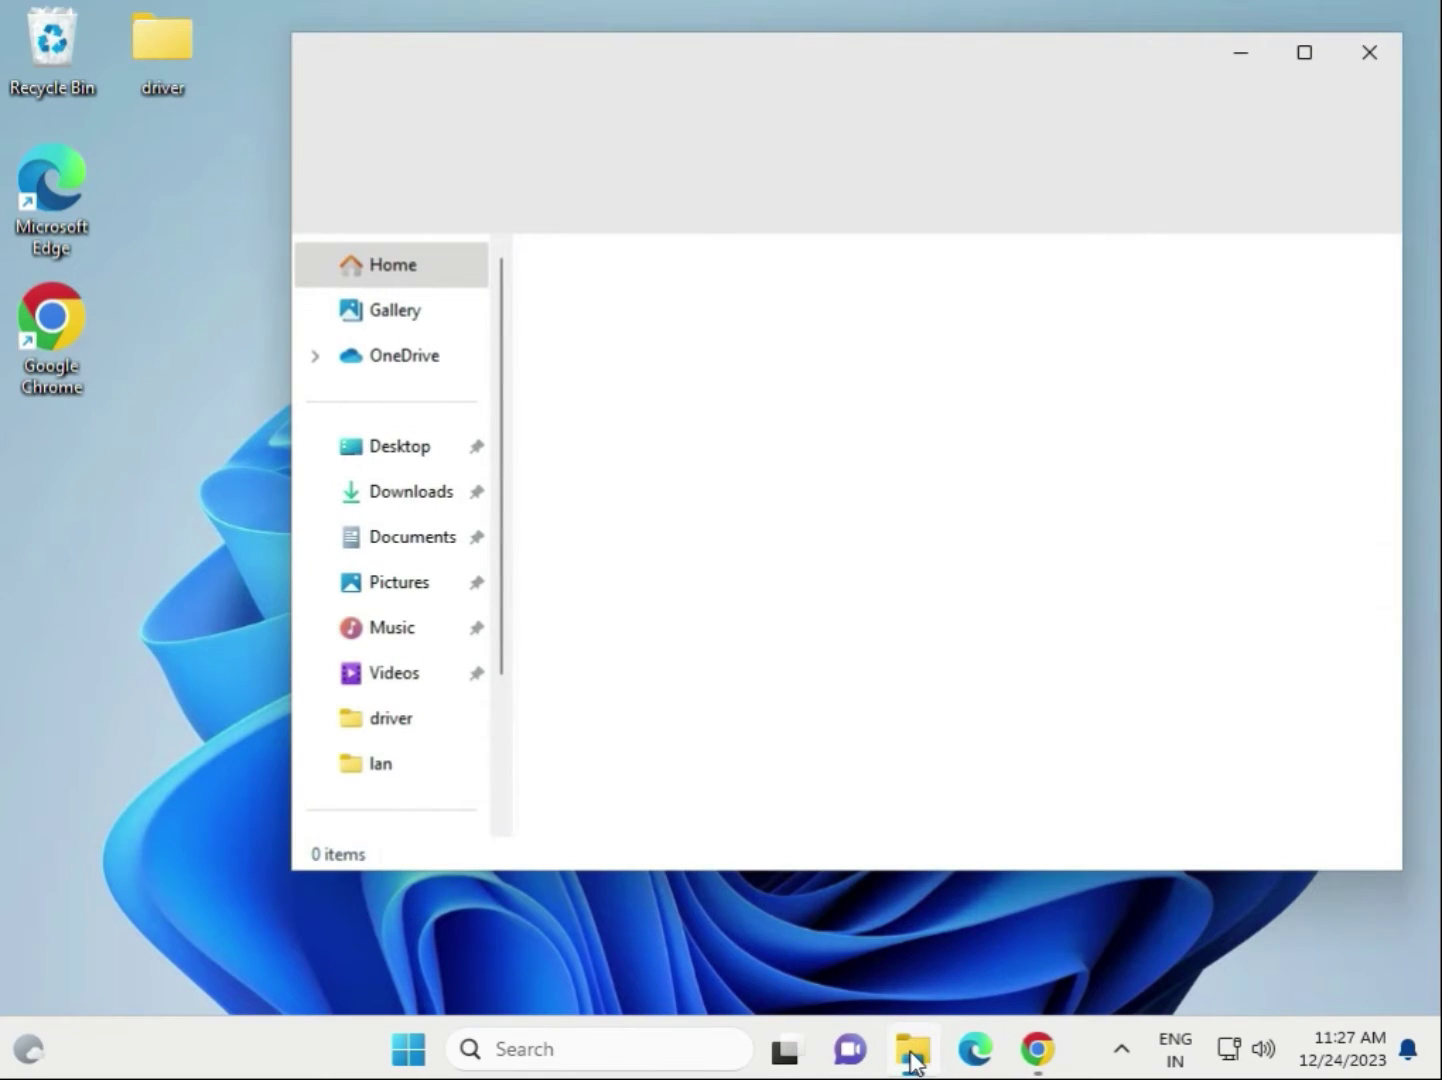
{"action": "scroll", "coordinate": [393, 715], "scroll_direction": "down", "scroll_amount": 3}
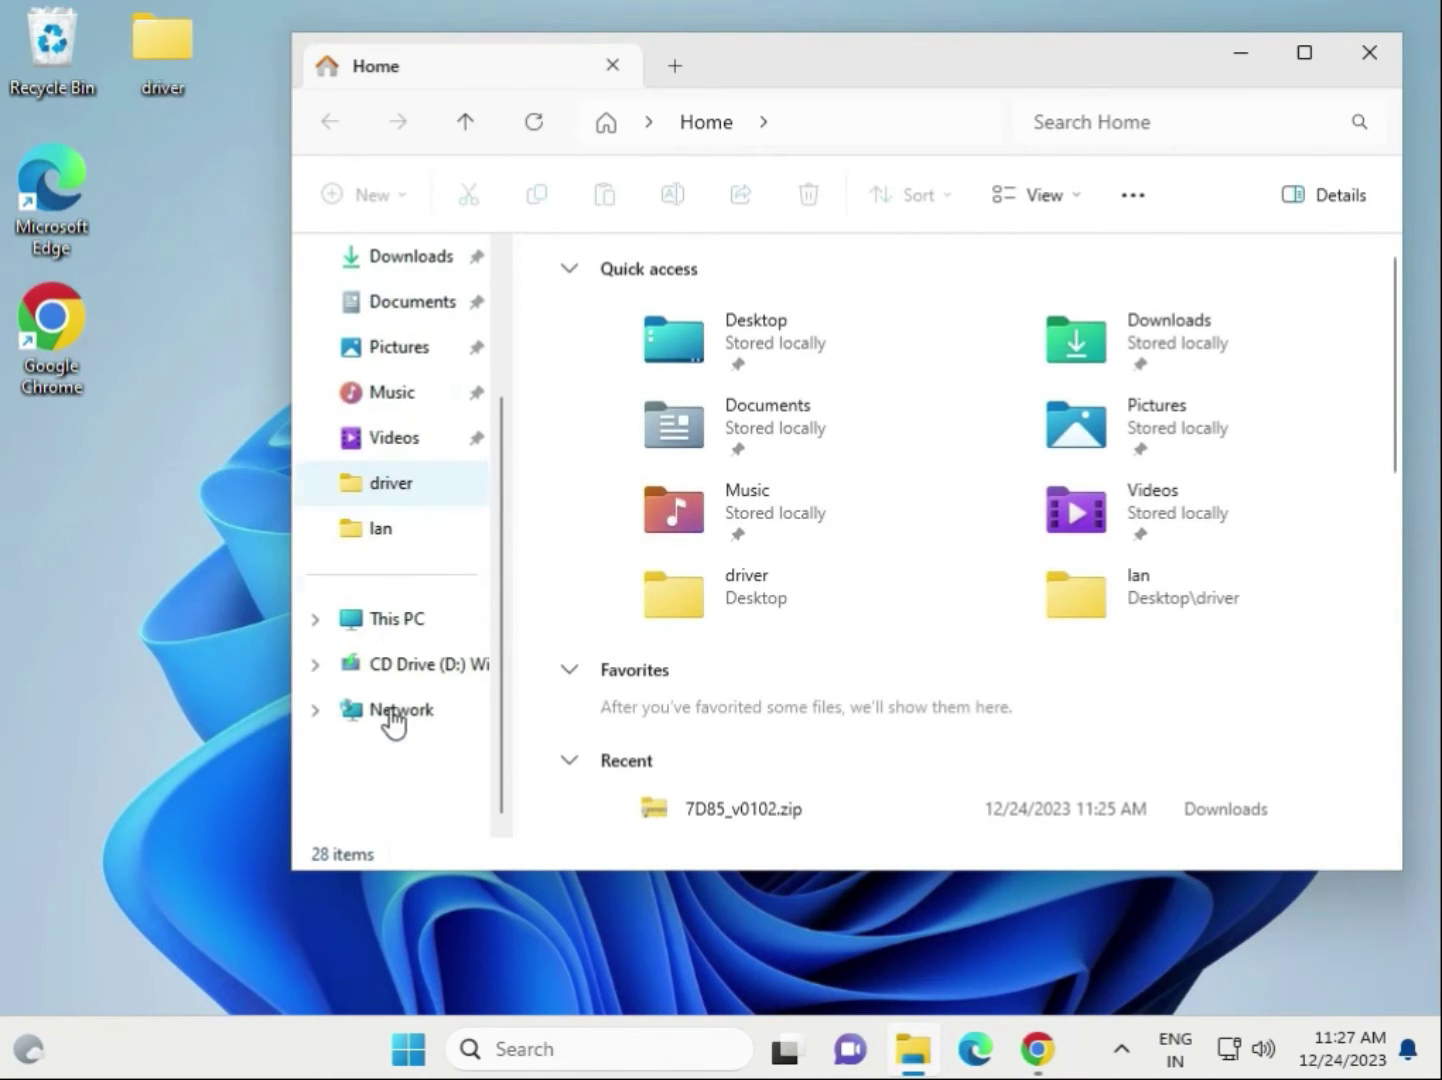
{"action": "left_click", "coordinate": [410, 624]}
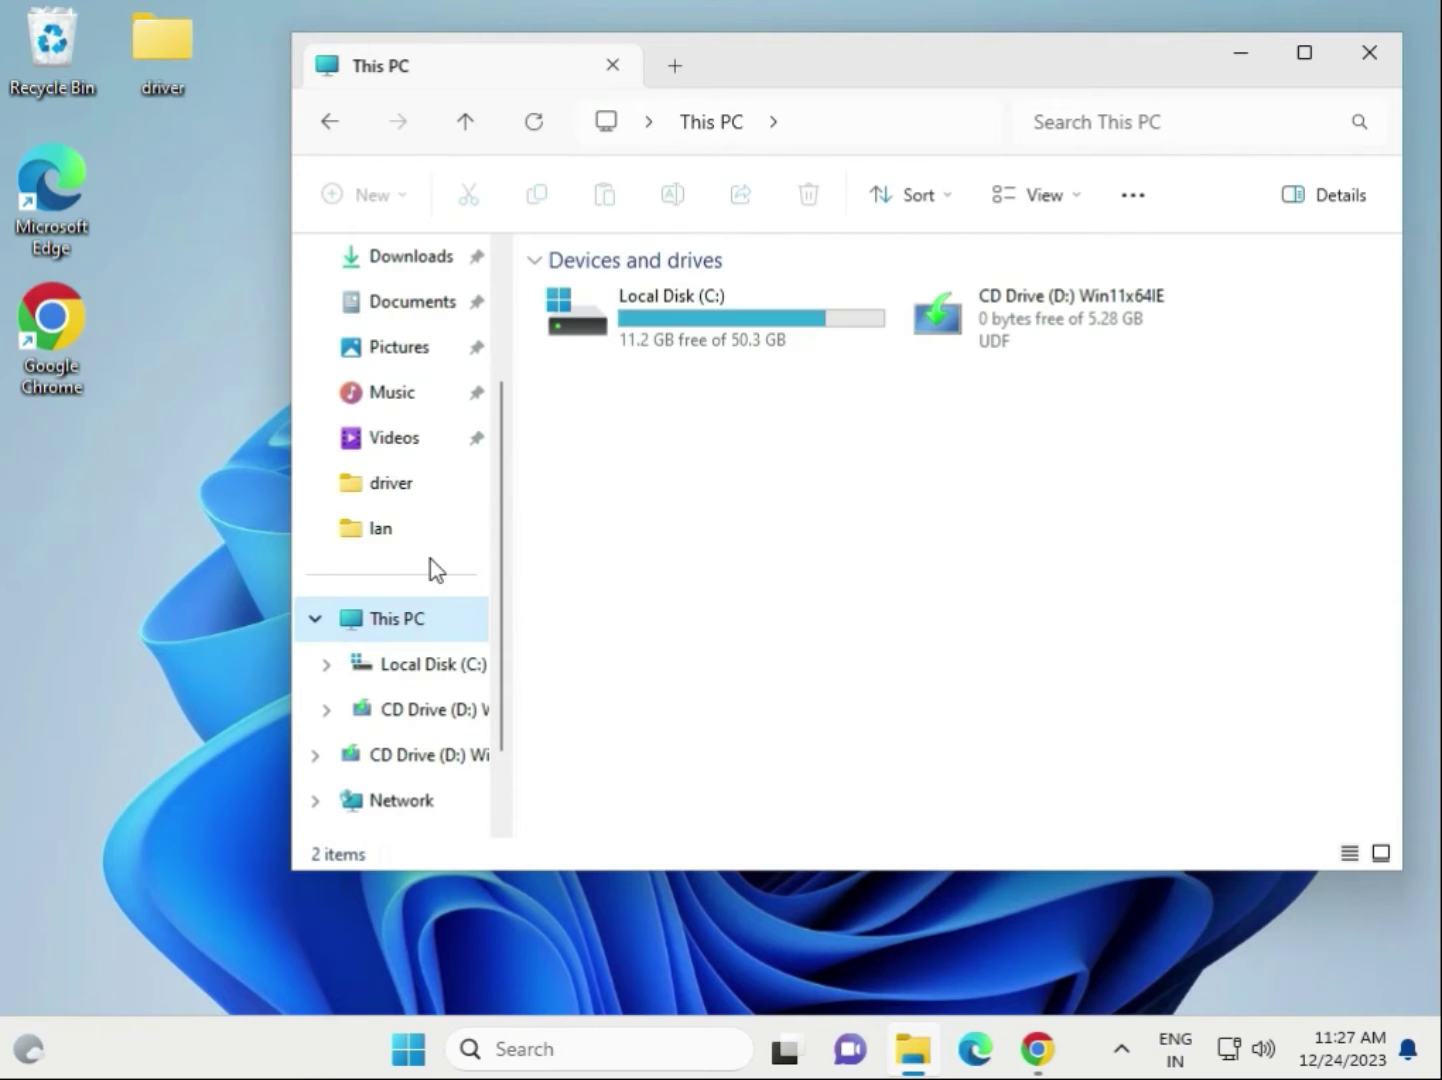
{"action": "left_click", "coordinate": [425, 282]}
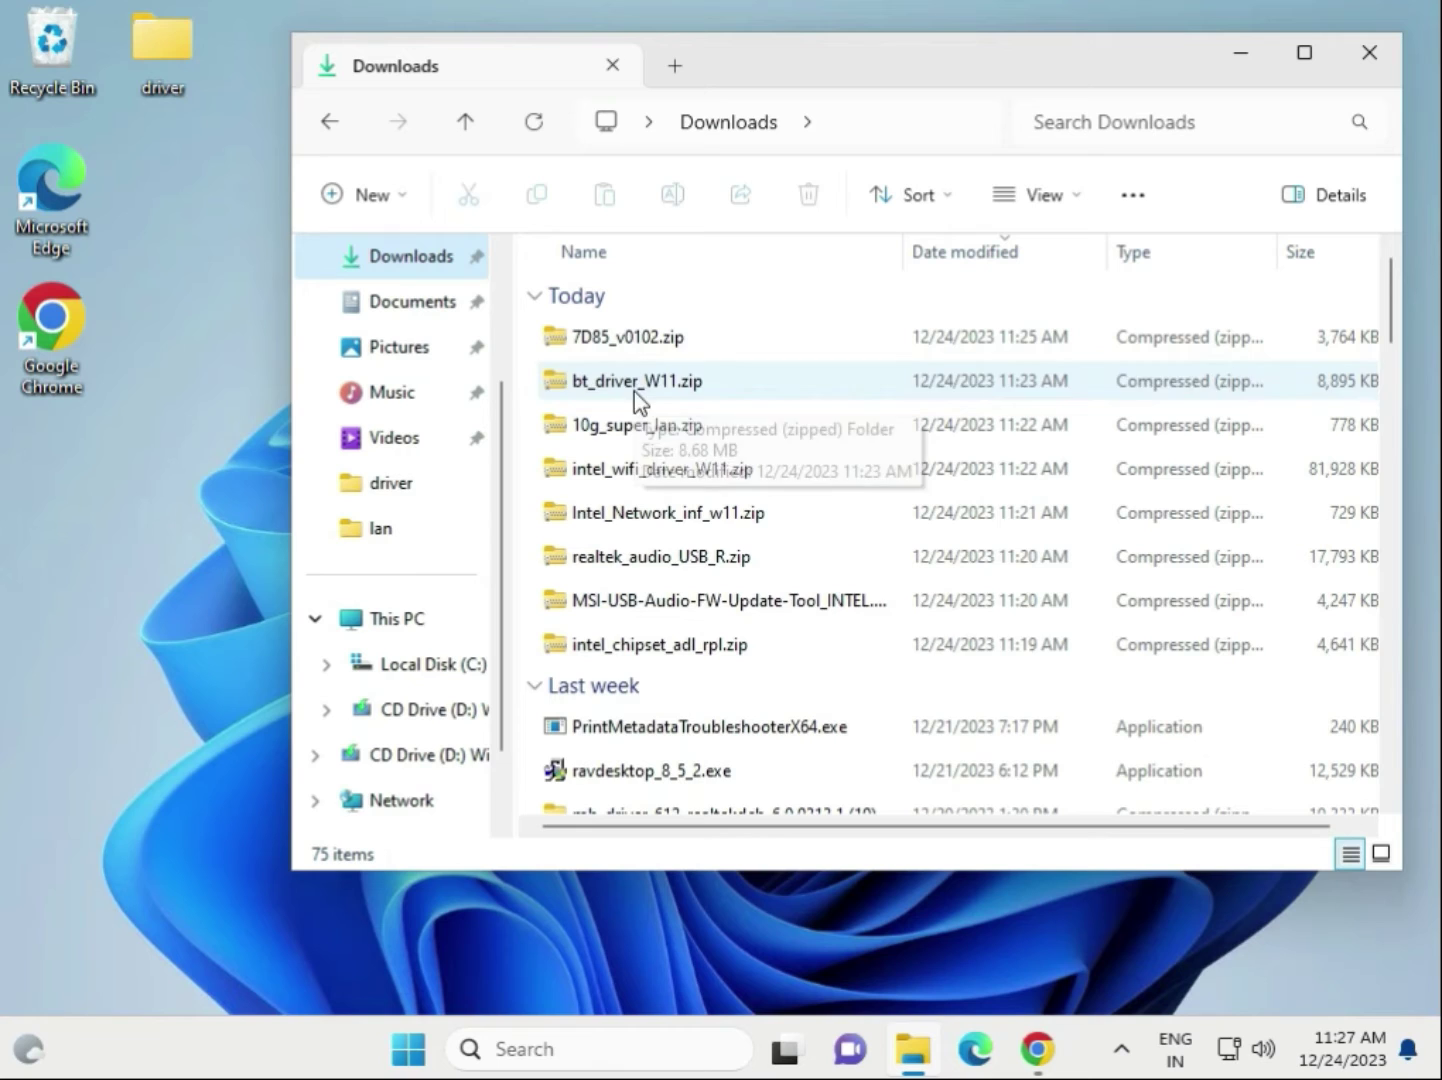
Select the eight driver zips from intel_chipset_adl_rpl.zip to 7D85_v0102.zip and copy them.
{"action": "left_click", "coordinate": [662, 650]}
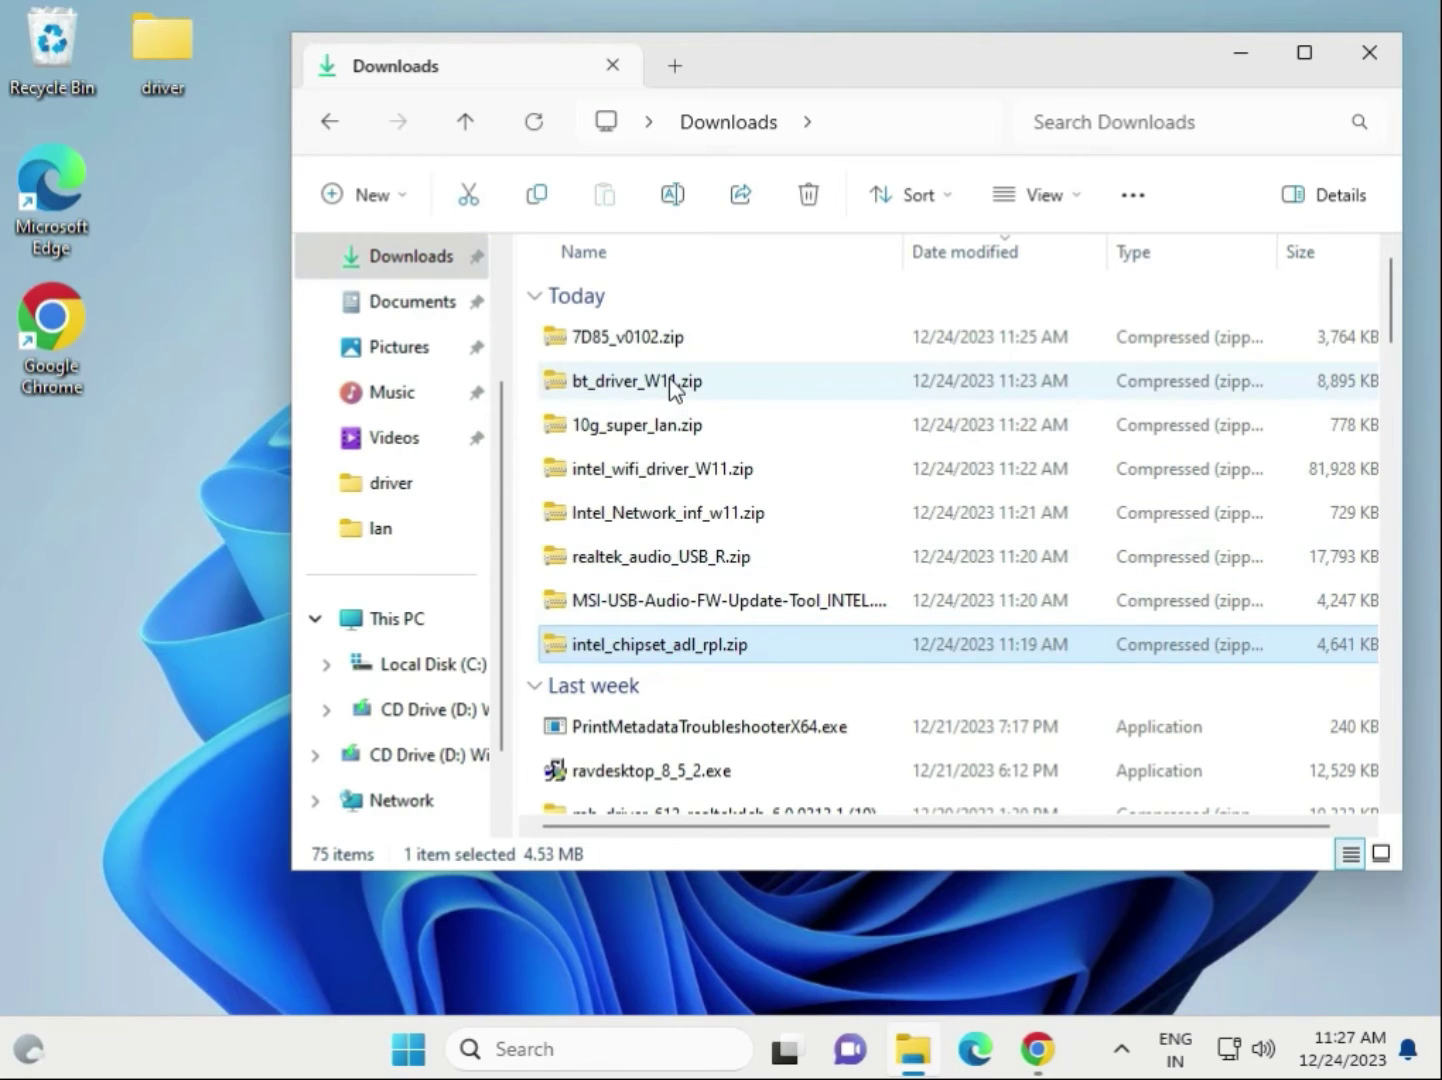
{"action": "left_click", "coordinate": [673, 341], "text": "shift"}
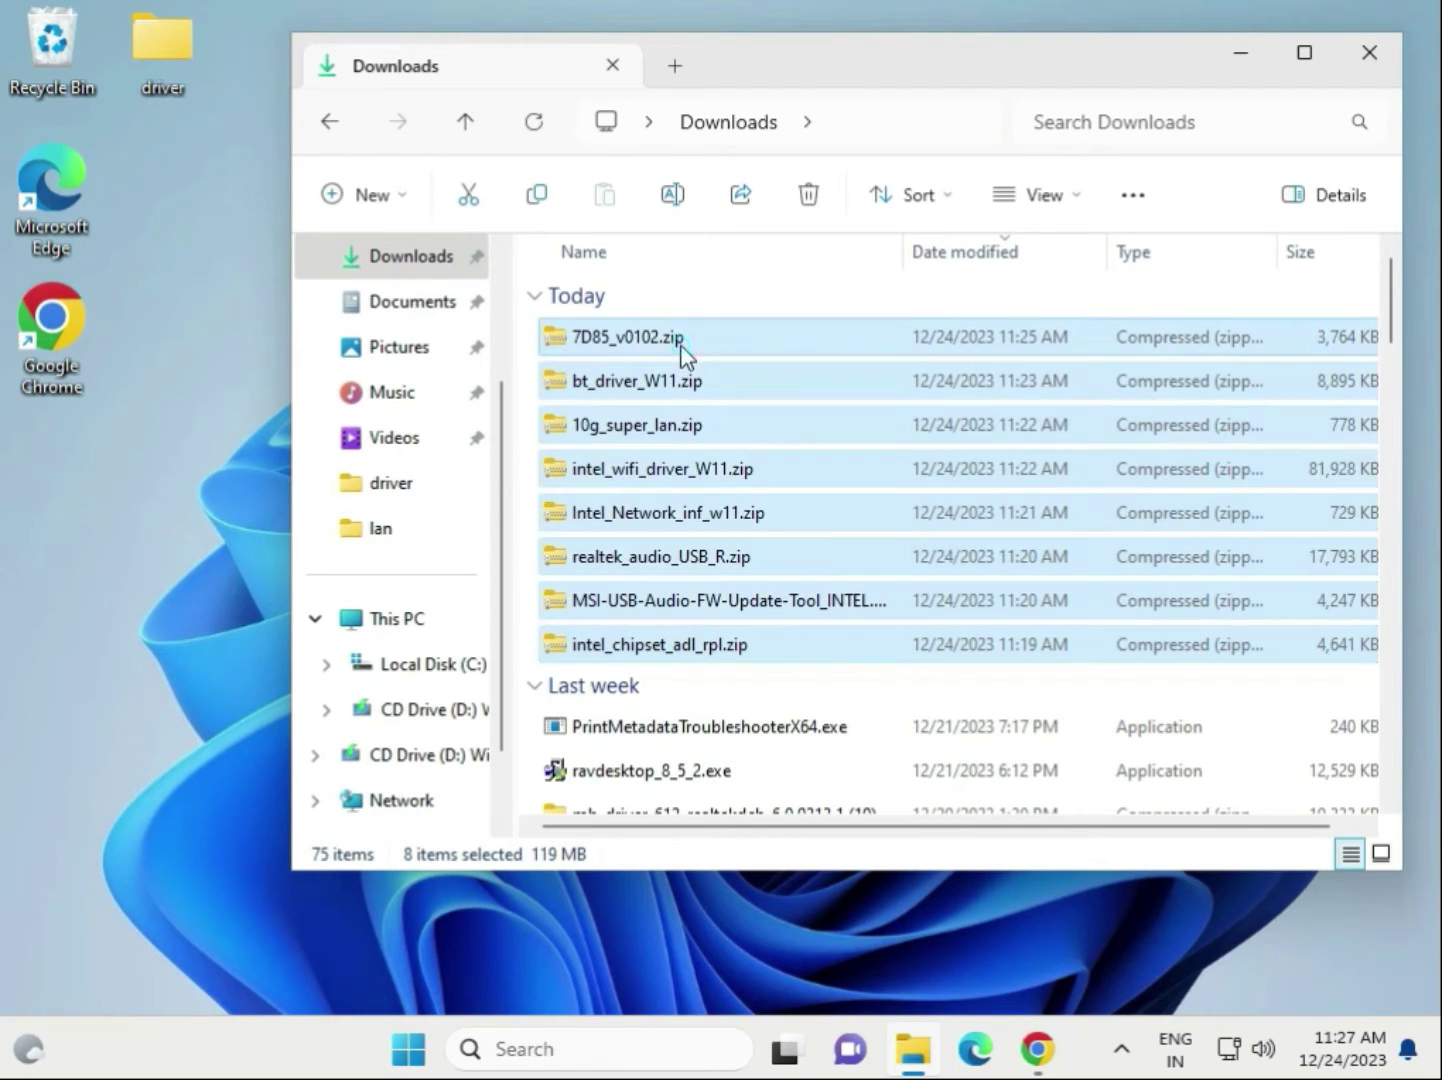
{"action": "right_click", "coordinate": [716, 434]}
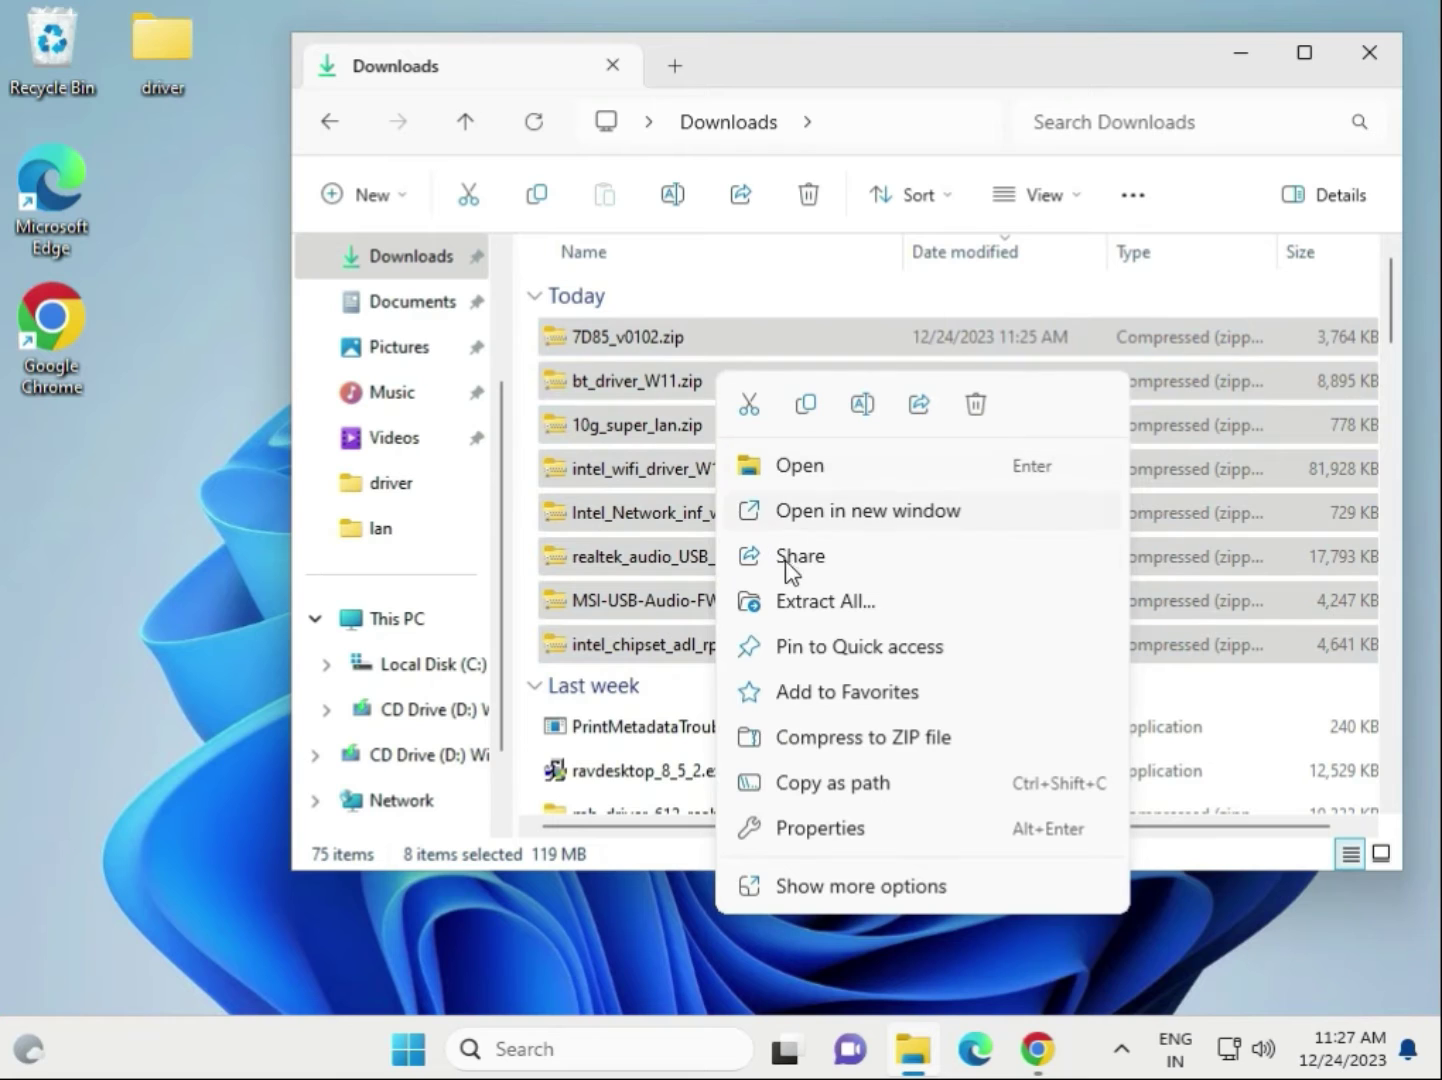
{"action": "left_click", "coordinate": [803, 405]}
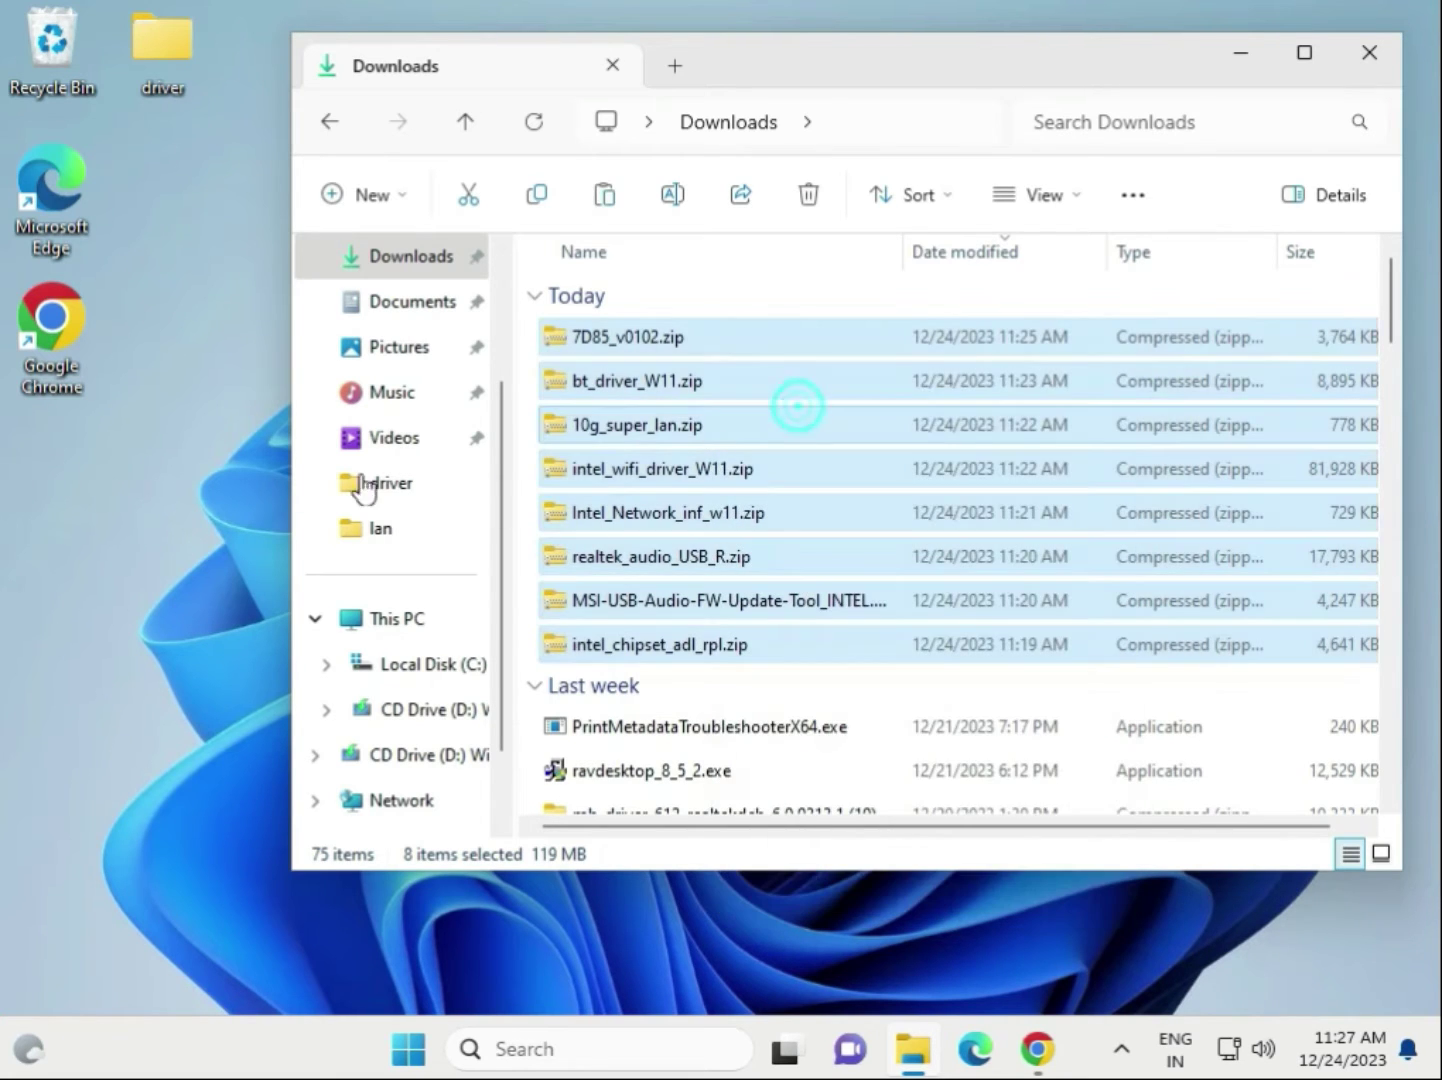
Replace the old lan and wifi folders in the desktop driver folder with the copied driver zips.
{"action": "double_click", "coordinate": [167, 60]}
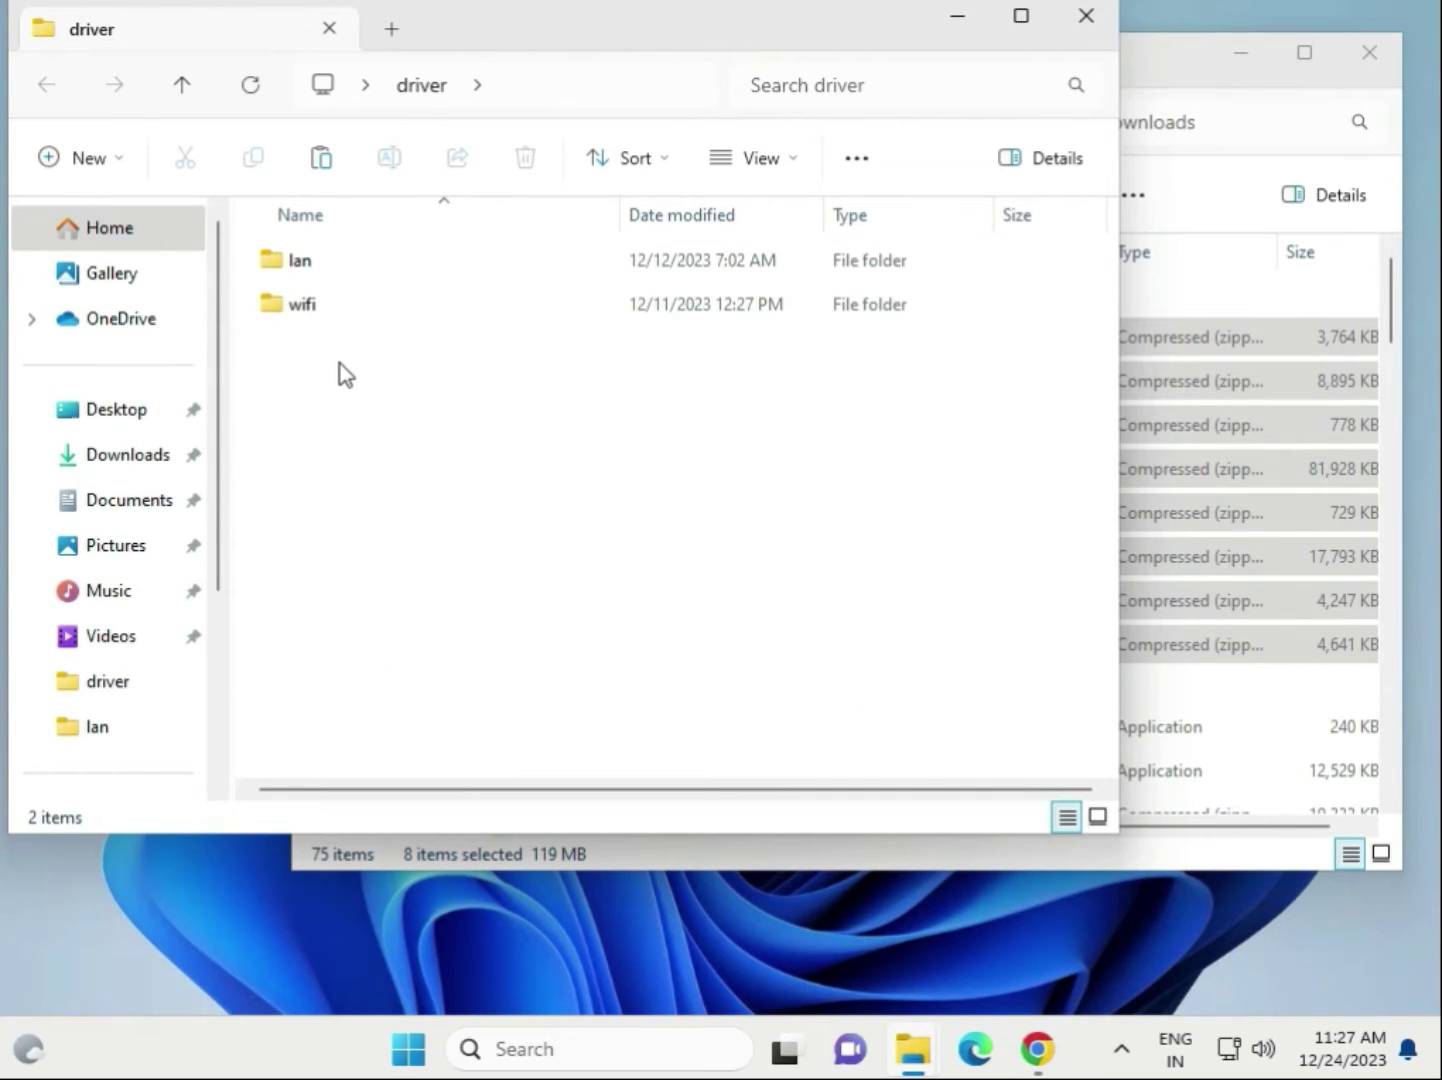
{"action": "key", "text": "ctrl+a"}
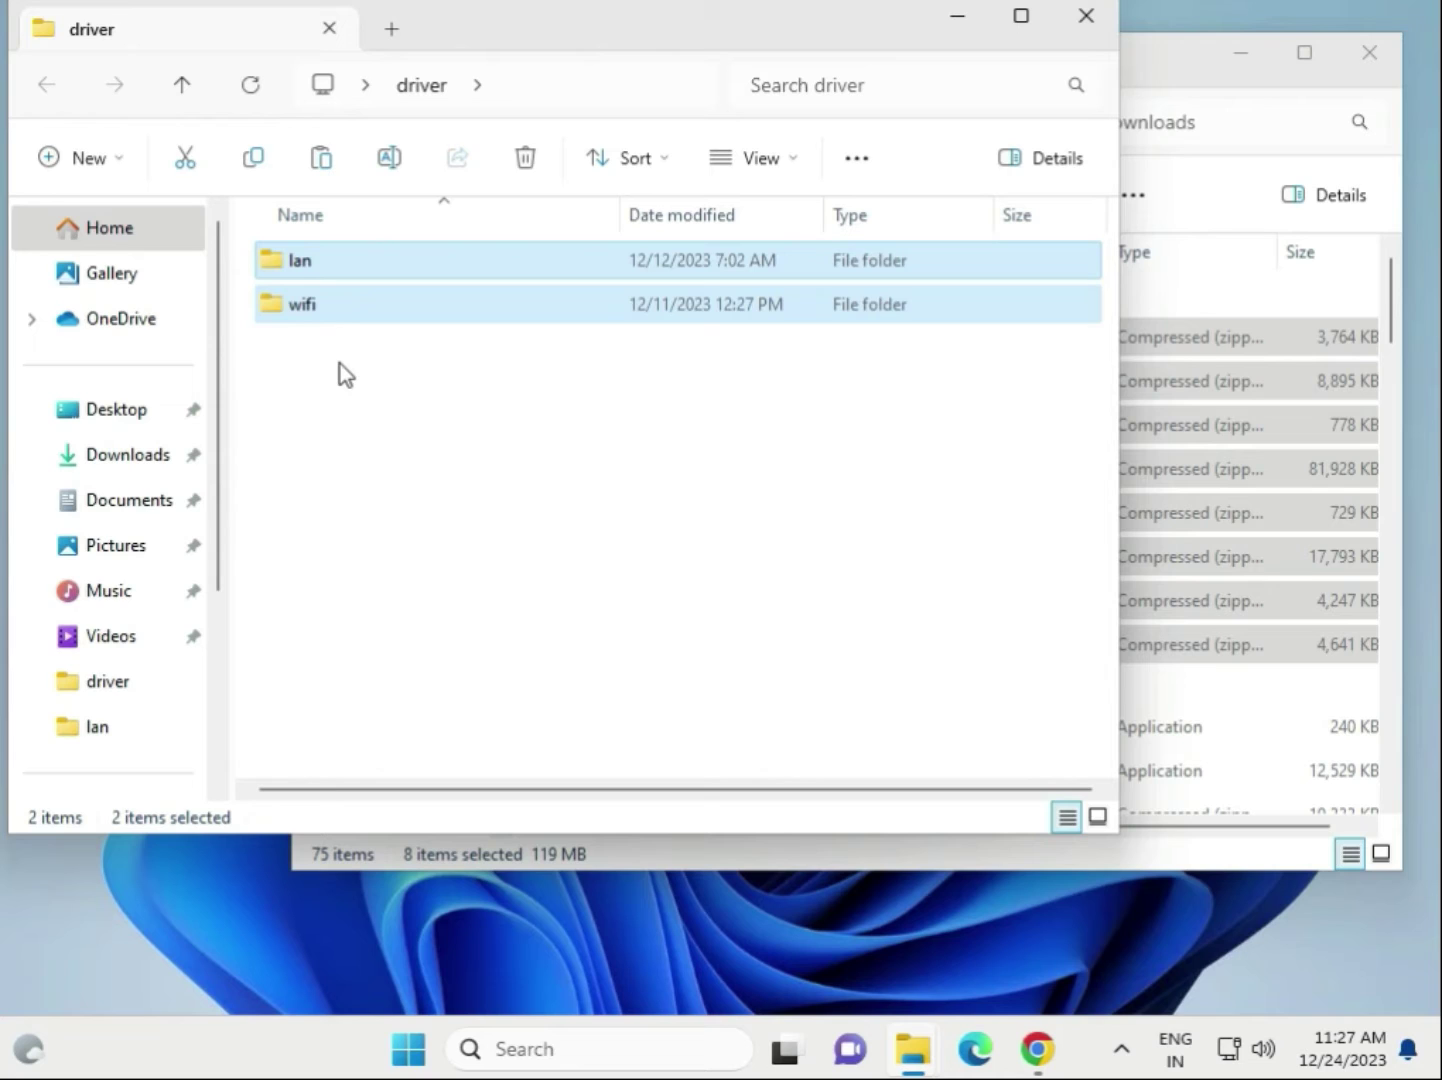
{"action": "key", "text": "Delete"}
{"action": "right_click", "coordinate": [382, 440]}
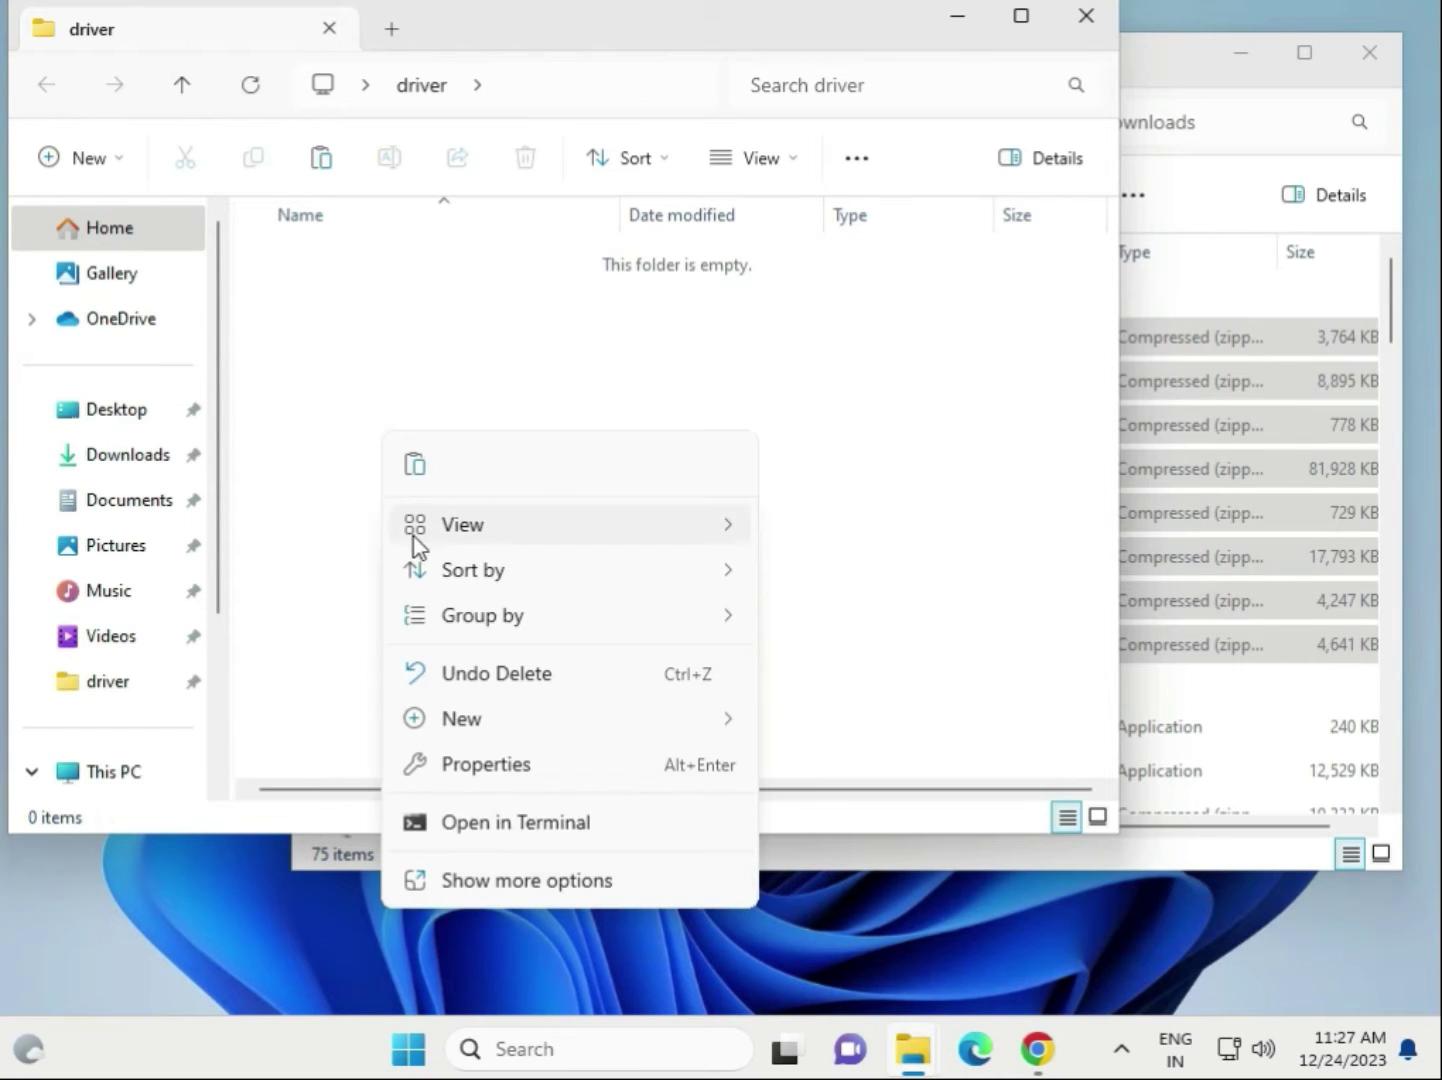
{"action": "left_click", "coordinate": [415, 464]}
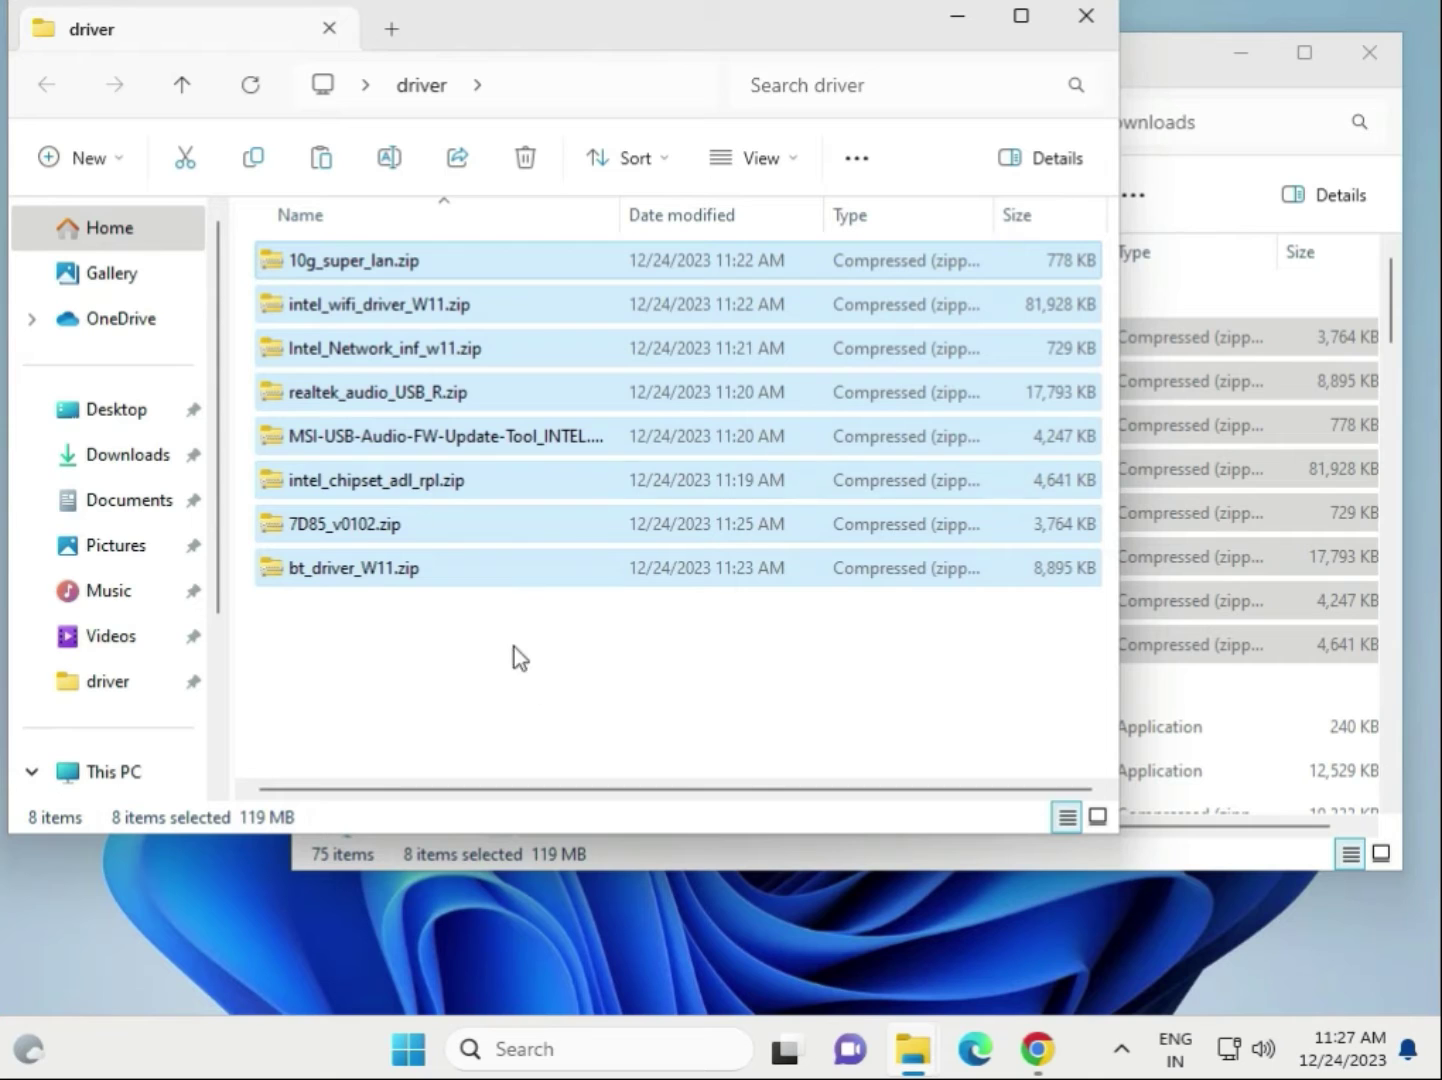
Start Extract All on 10g_super_lan.zip via Show more options.
{"action": "left_click", "coordinate": [601, 666]}
{"action": "left_click", "coordinate": [401, 270]}
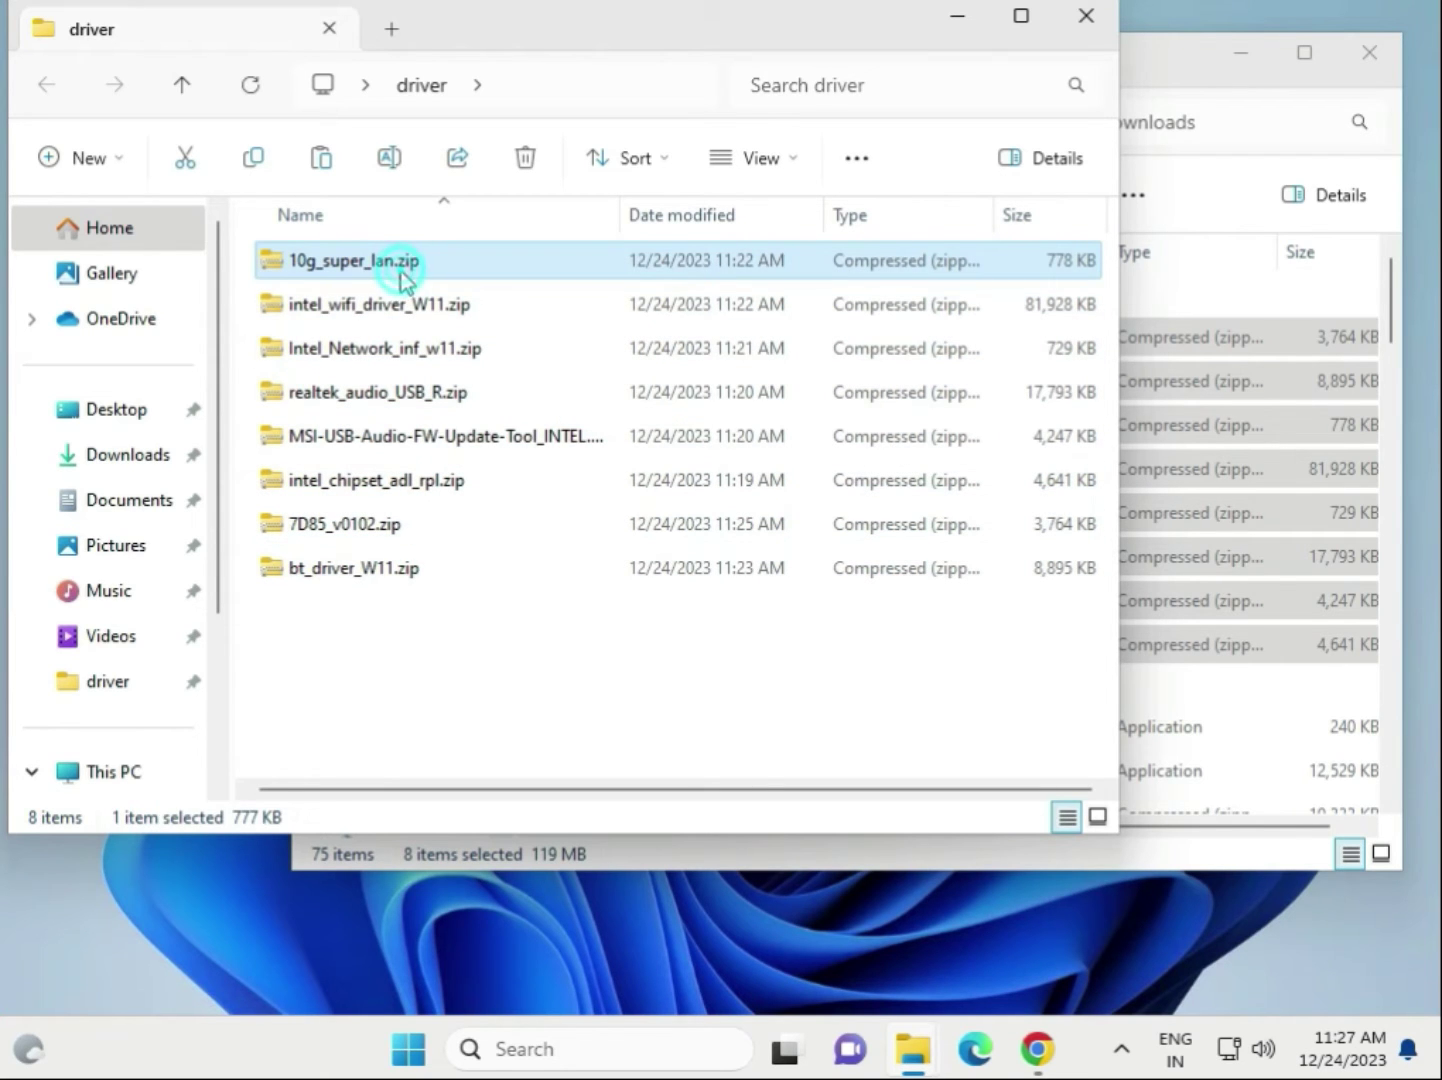
{"action": "right_click", "coordinate": [409, 266]}
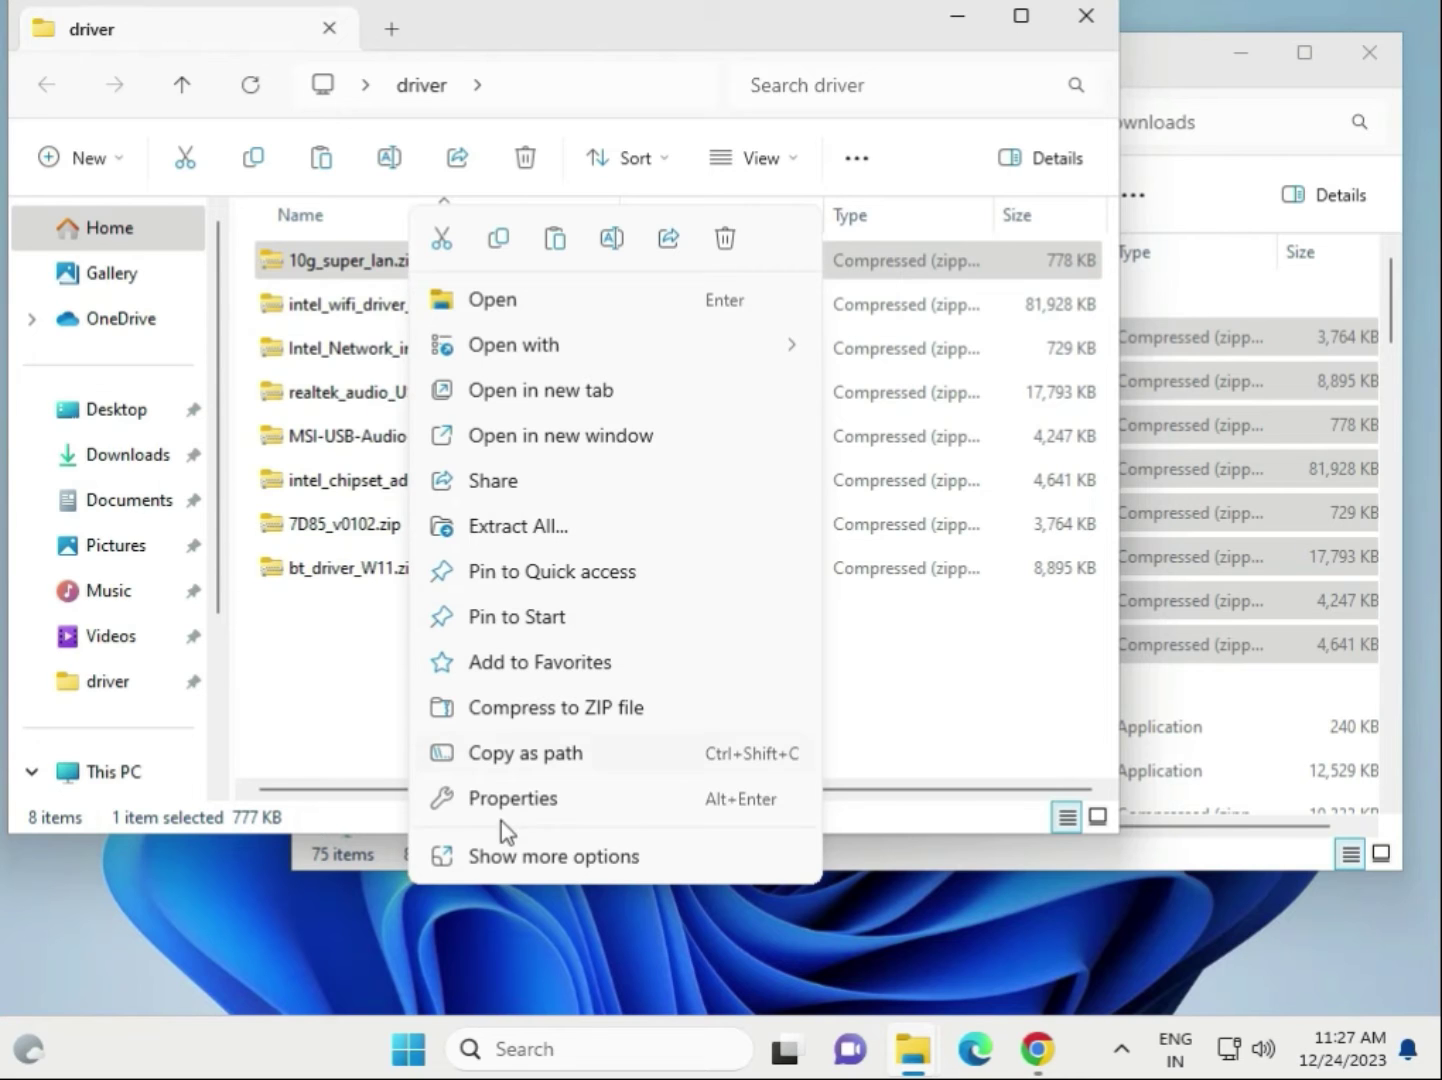
{"action": "left_click", "coordinate": [500, 856]}
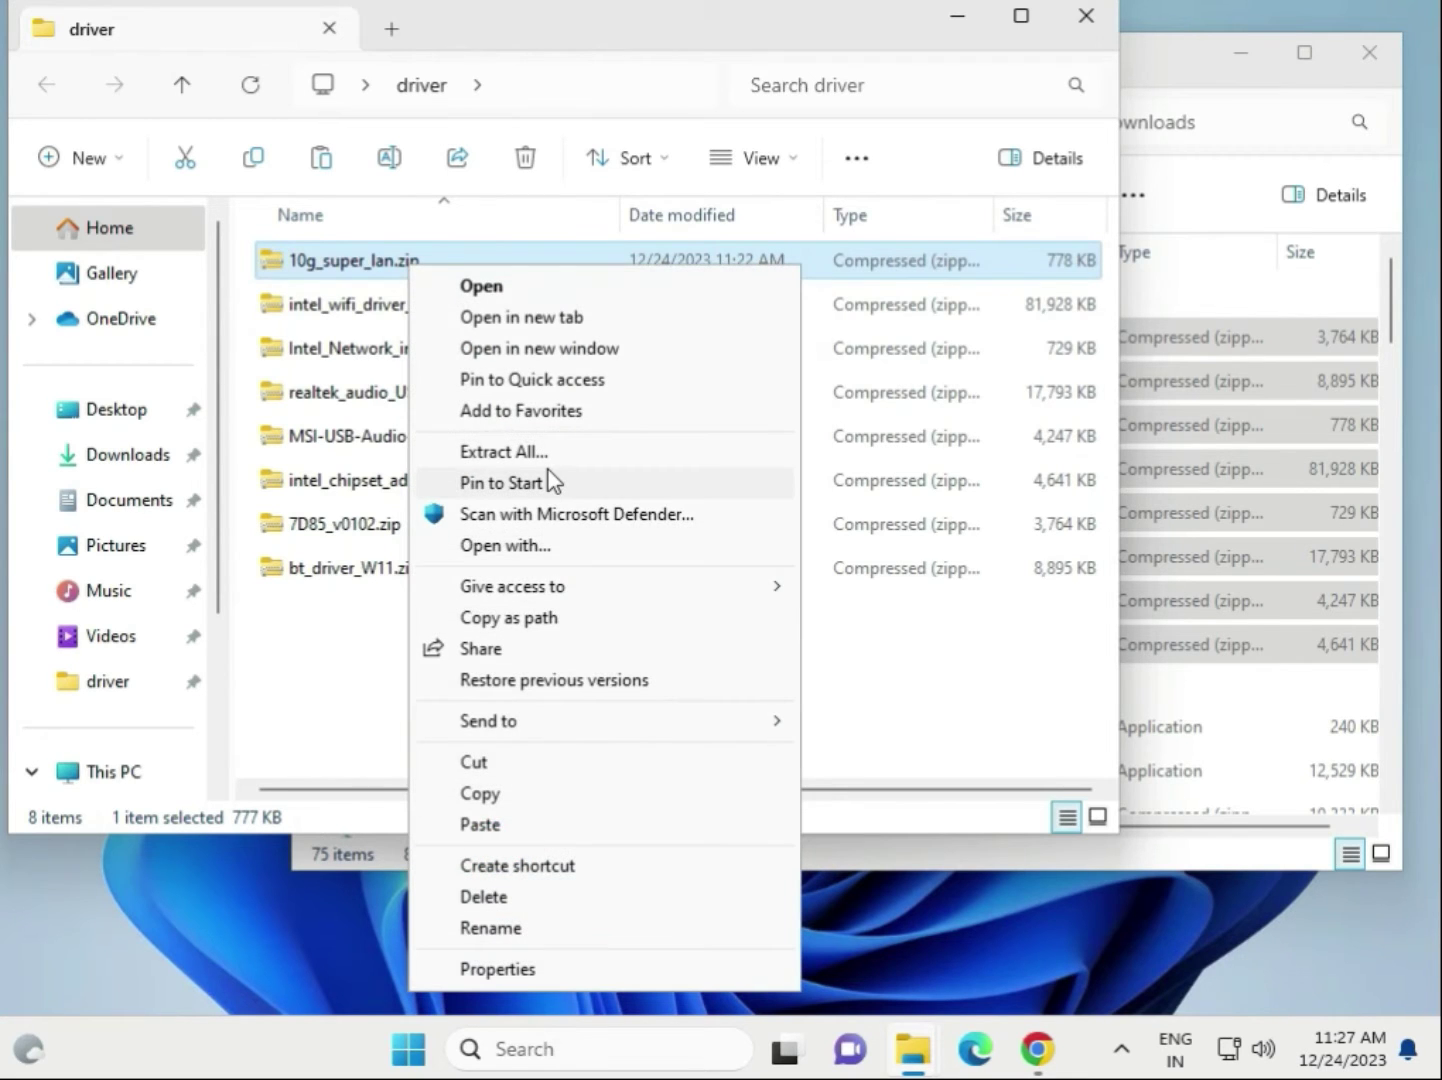
{"action": "left_click", "coordinate": [550, 452]}
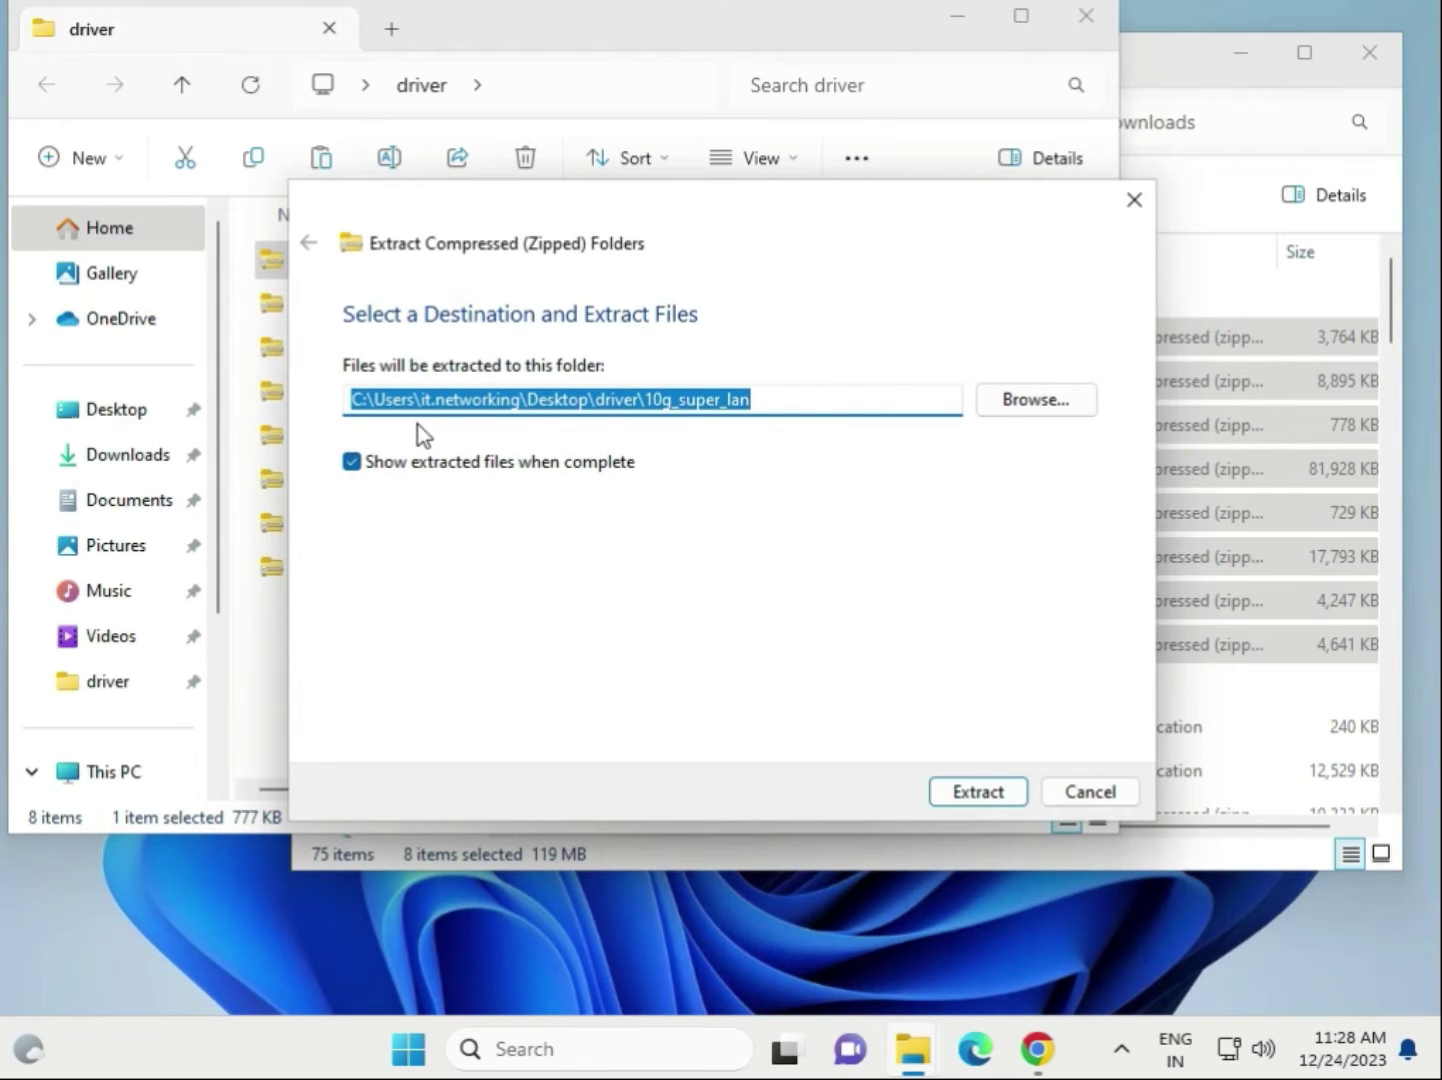
Set the extraction destination to Desktop\driver and extract 10g_super_lan.zip there.
{"action": "left_click", "coordinate": [1036, 403]}
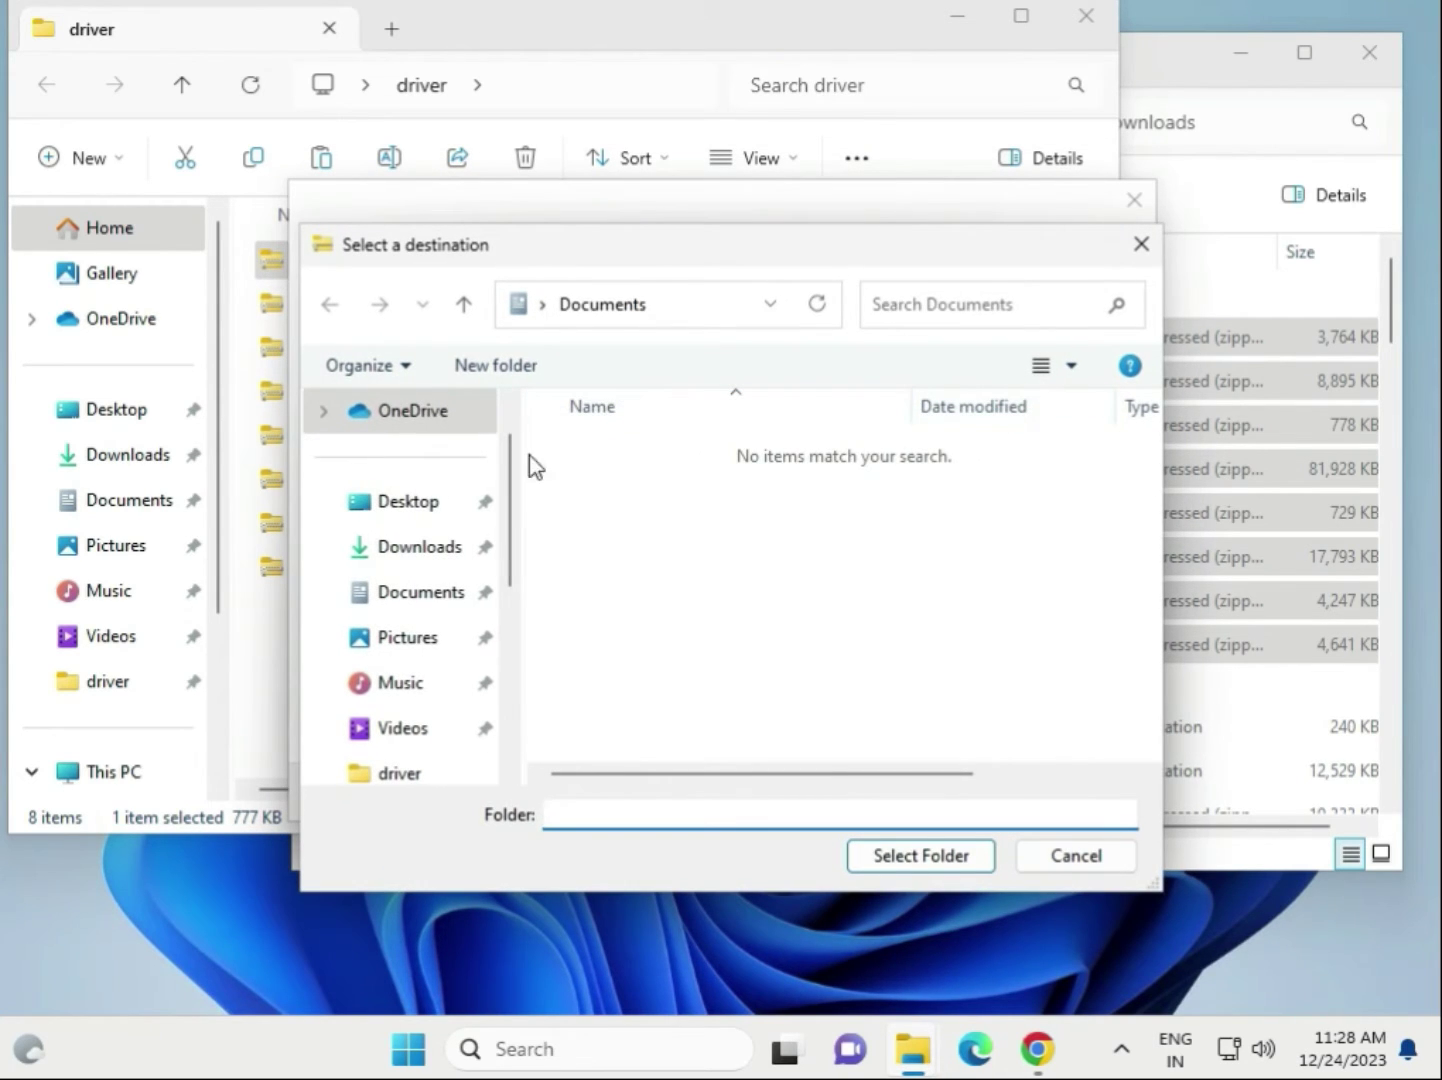
{"action": "left_click", "coordinate": [424, 505]}
{"action": "double_click", "coordinate": [614, 458]}
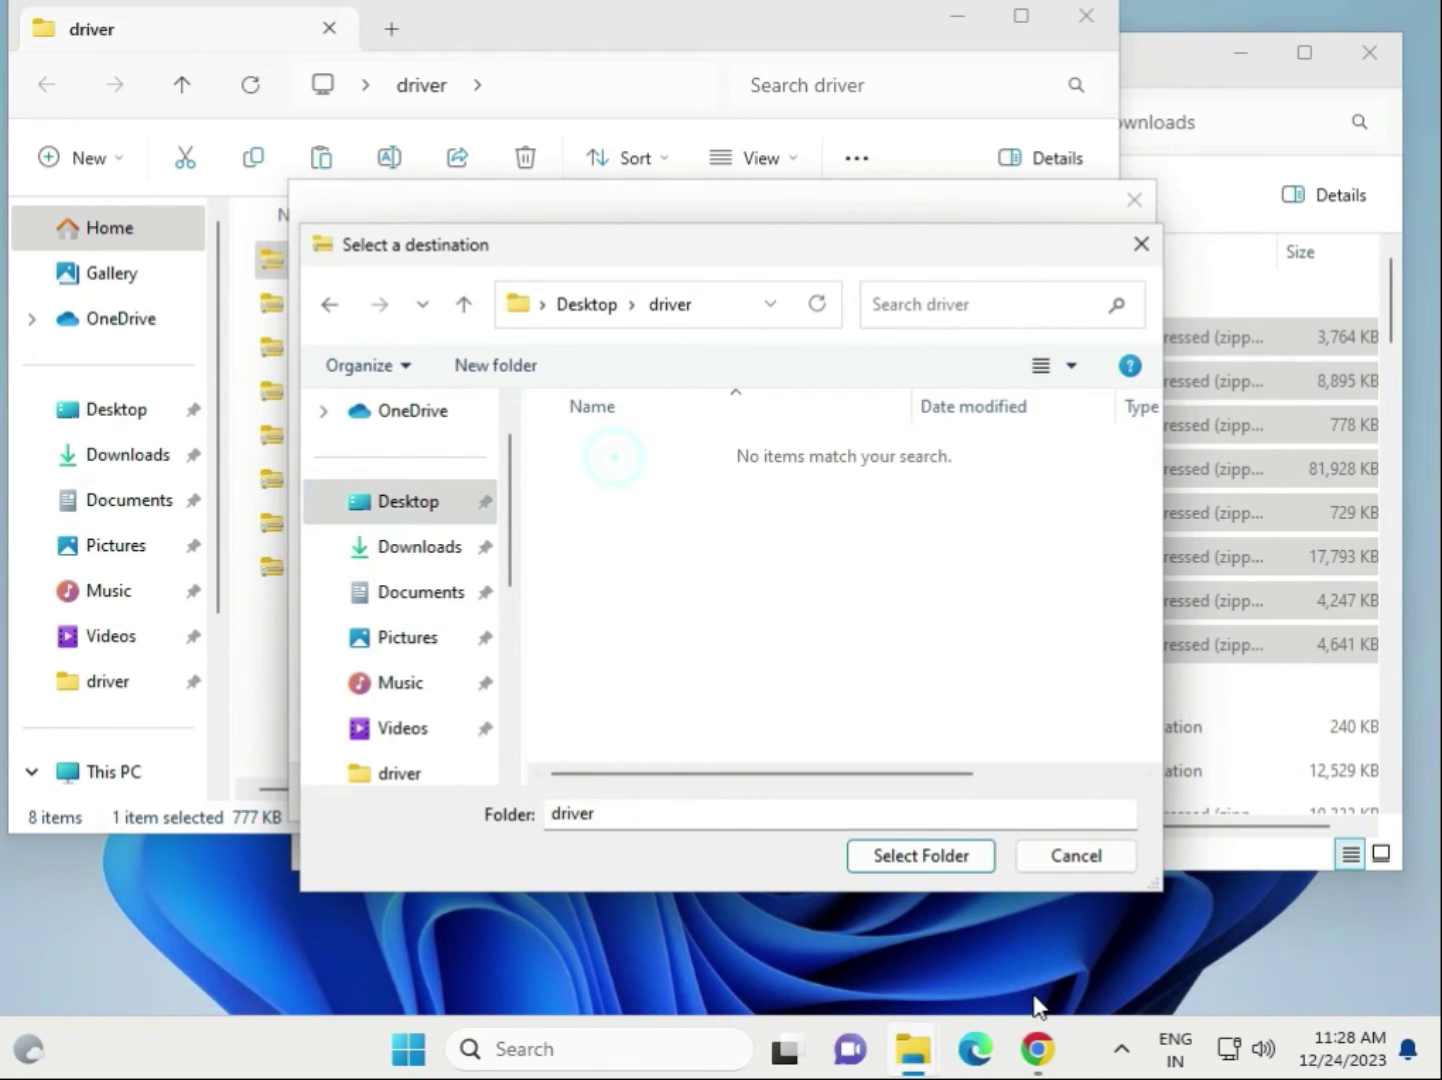
{"action": "left_click", "coordinate": [919, 858]}
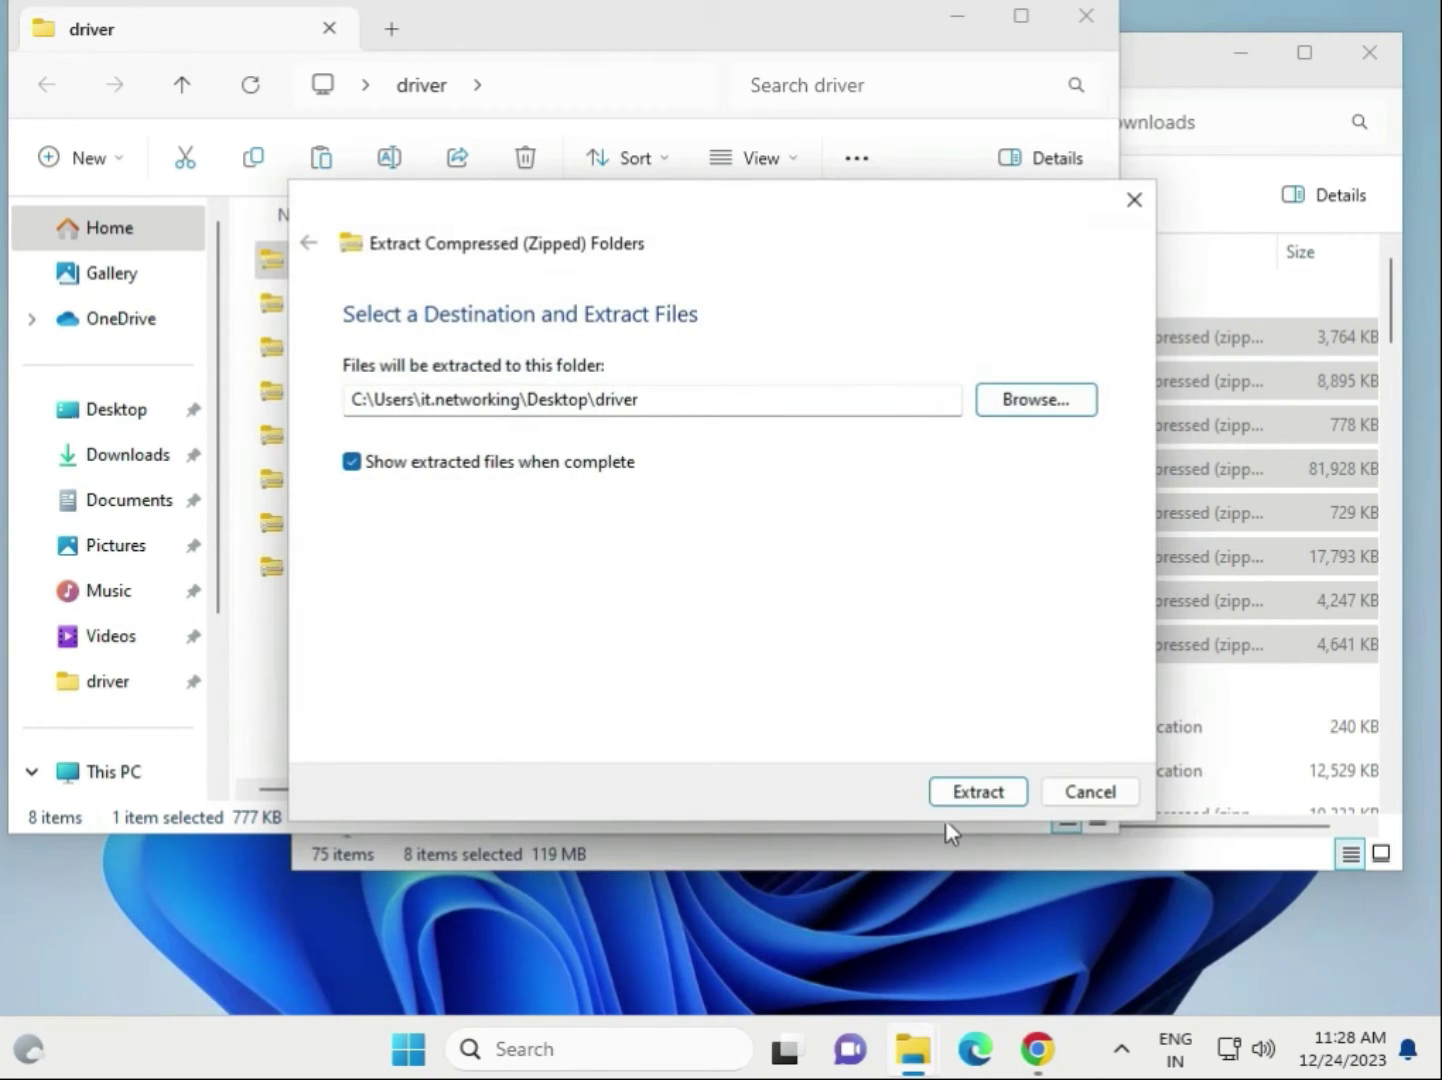
{"action": "left_click", "coordinate": [978, 792]}
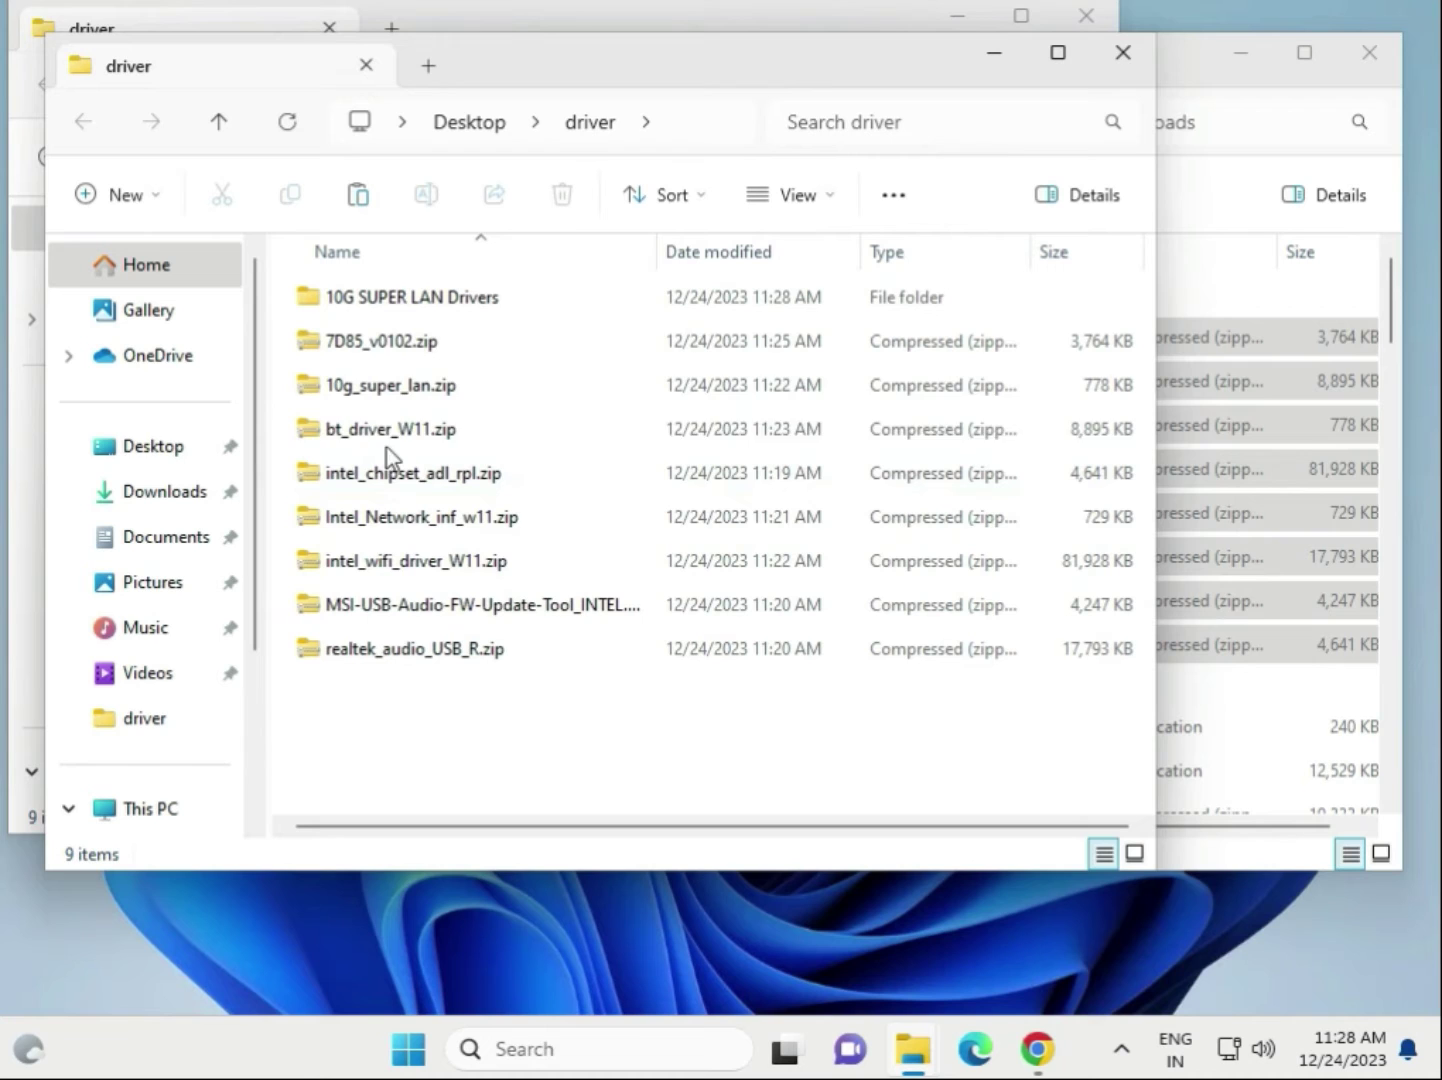
Close the extra driver window and start Extract All on 7D85_v0102.zip.
{"action": "left_click", "coordinate": [1122, 64]}
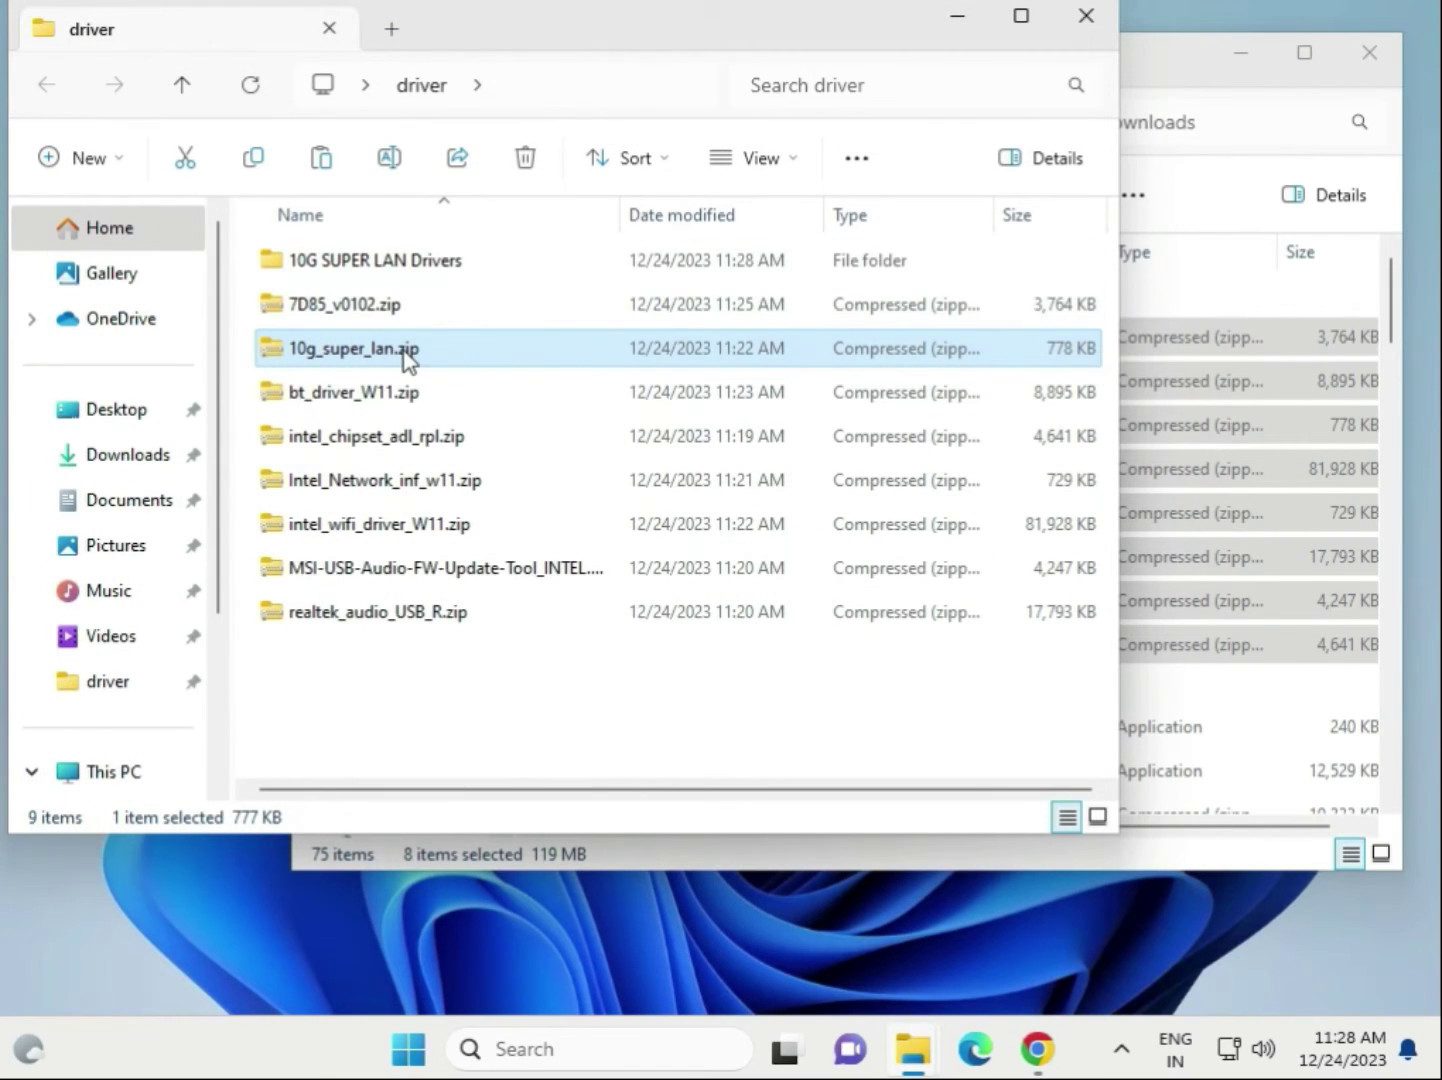
{"action": "left_click", "coordinate": [368, 305]}
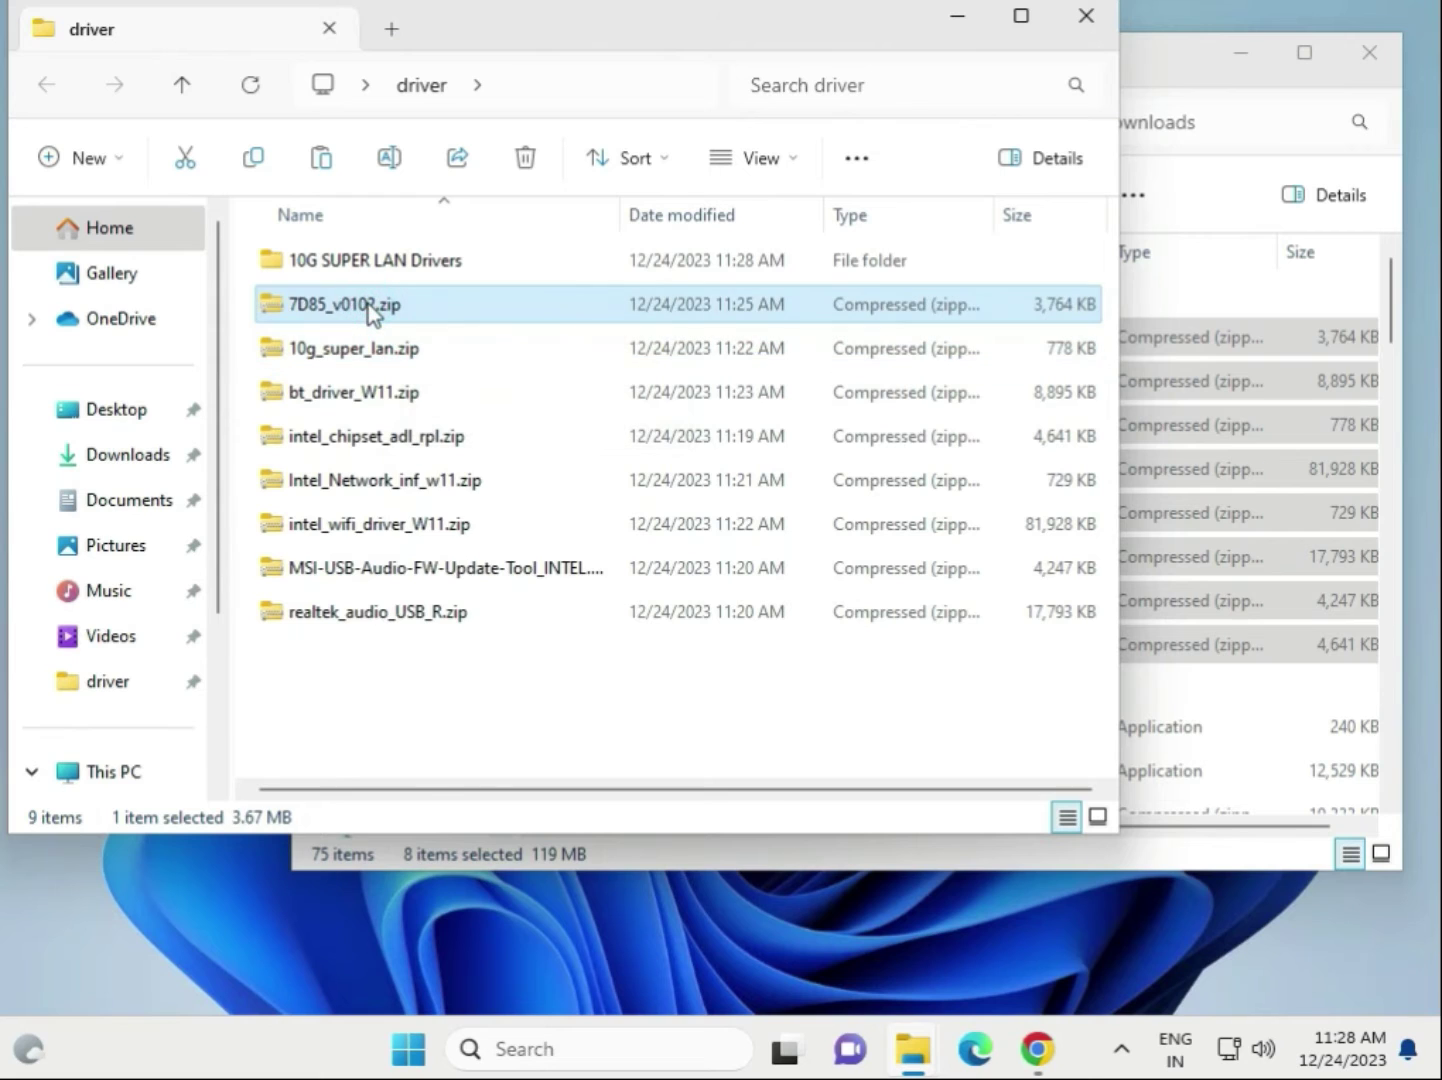
{"action": "right_click", "coordinate": [369, 304]}
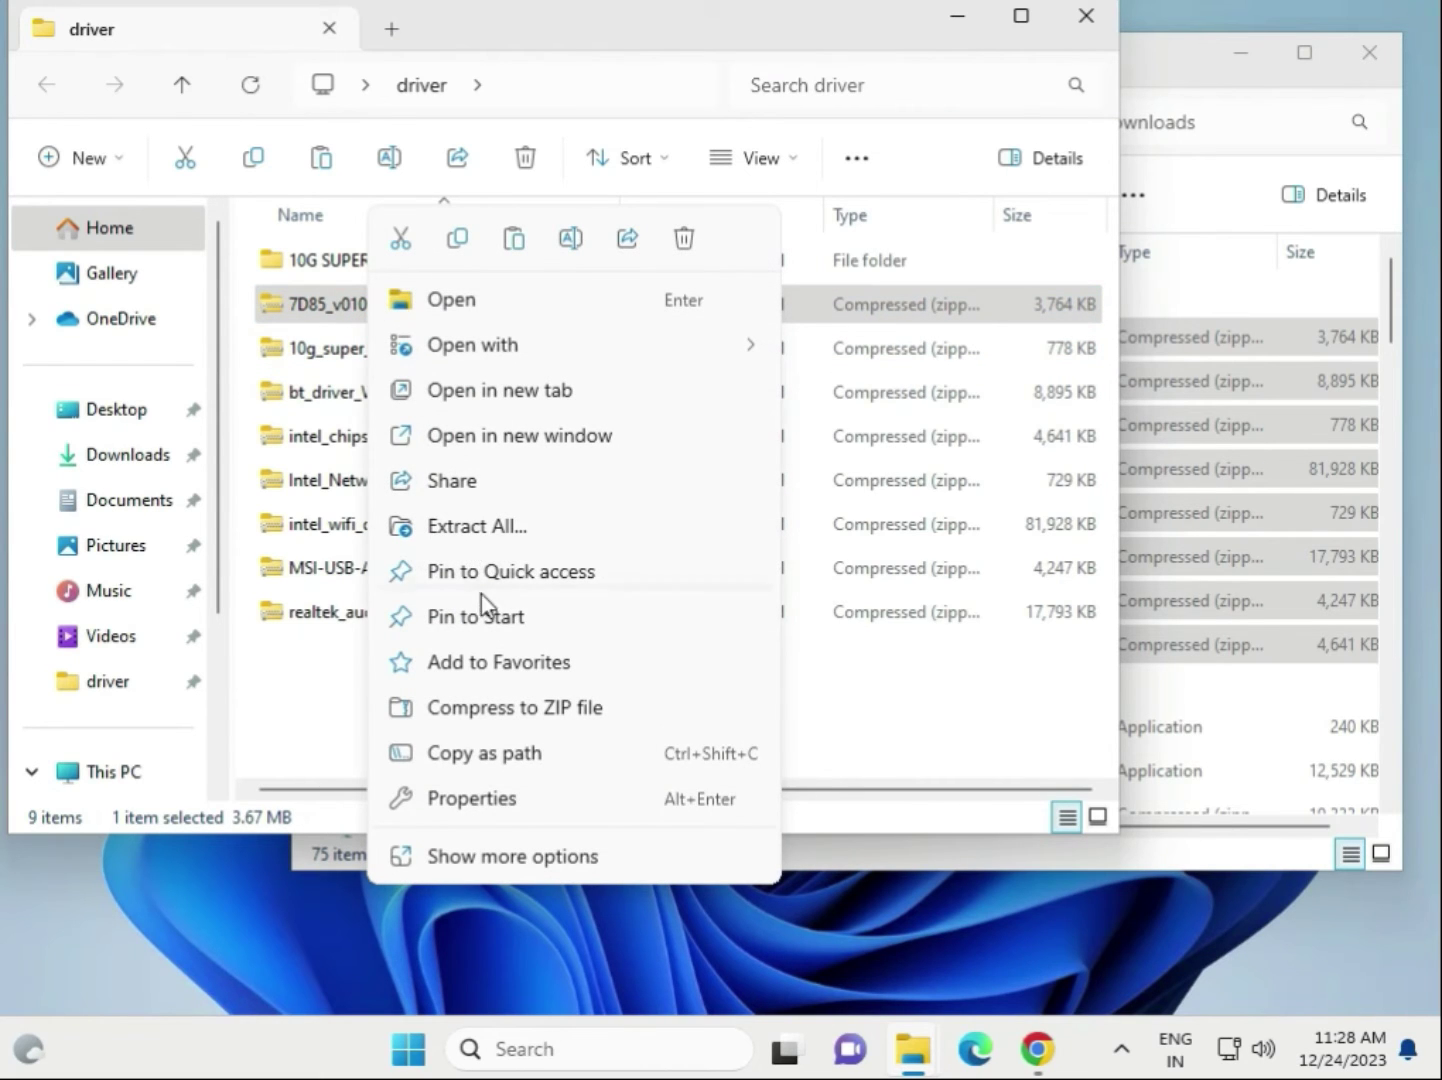
{"action": "left_click", "coordinate": [481, 855]}
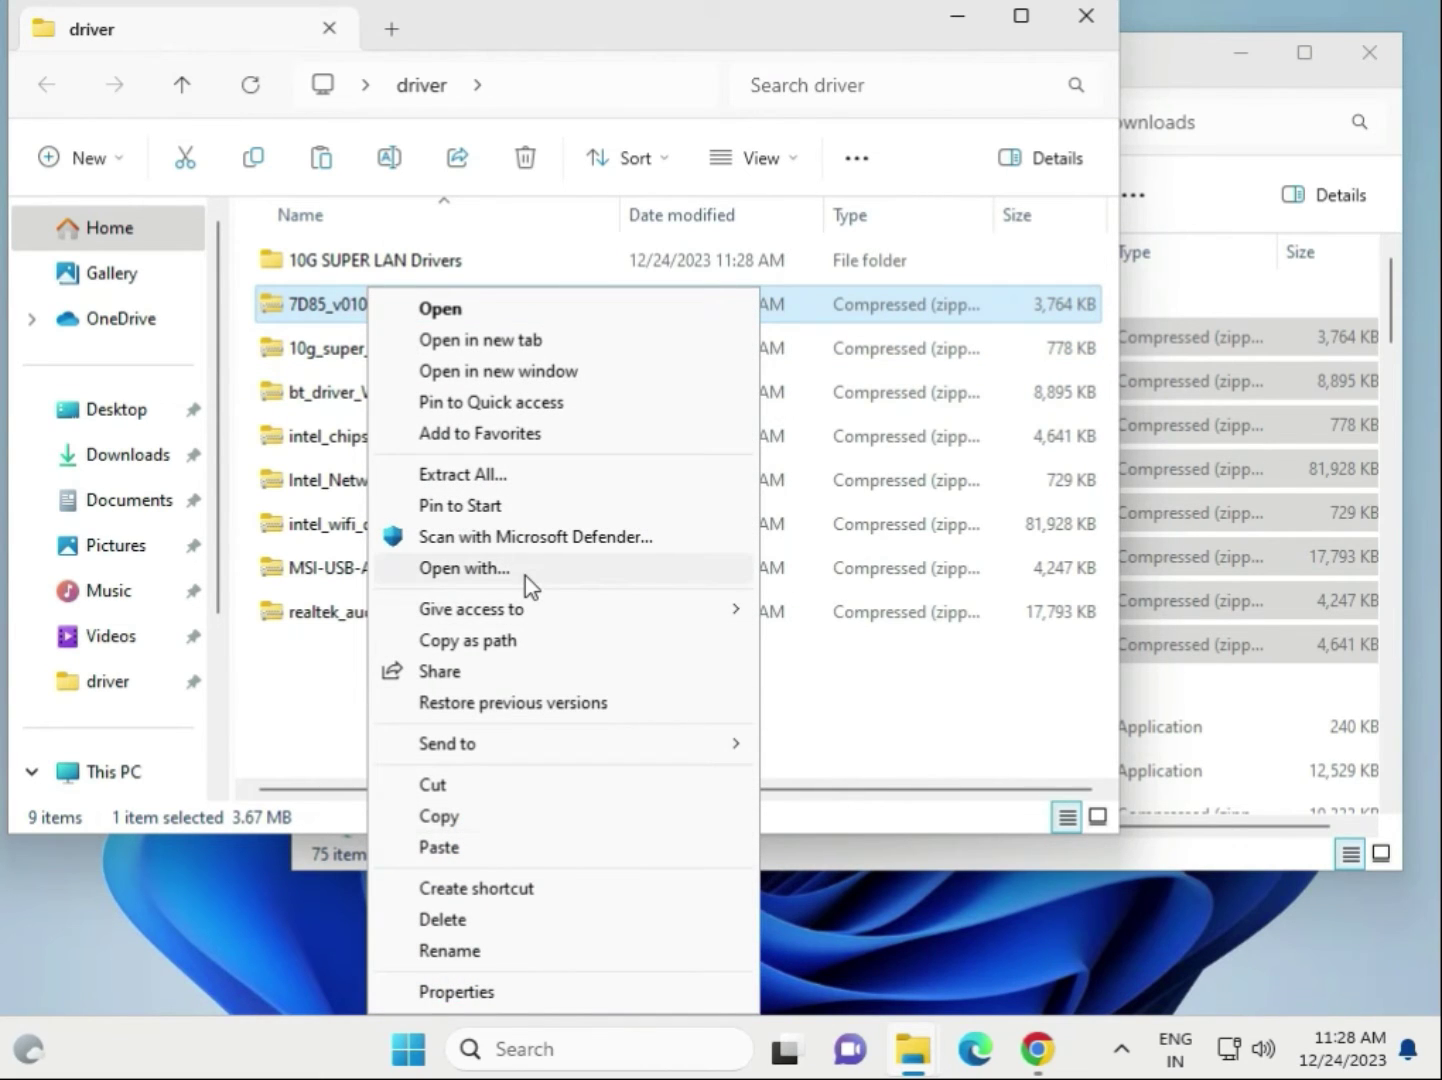
{"action": "left_click", "coordinate": [530, 477]}
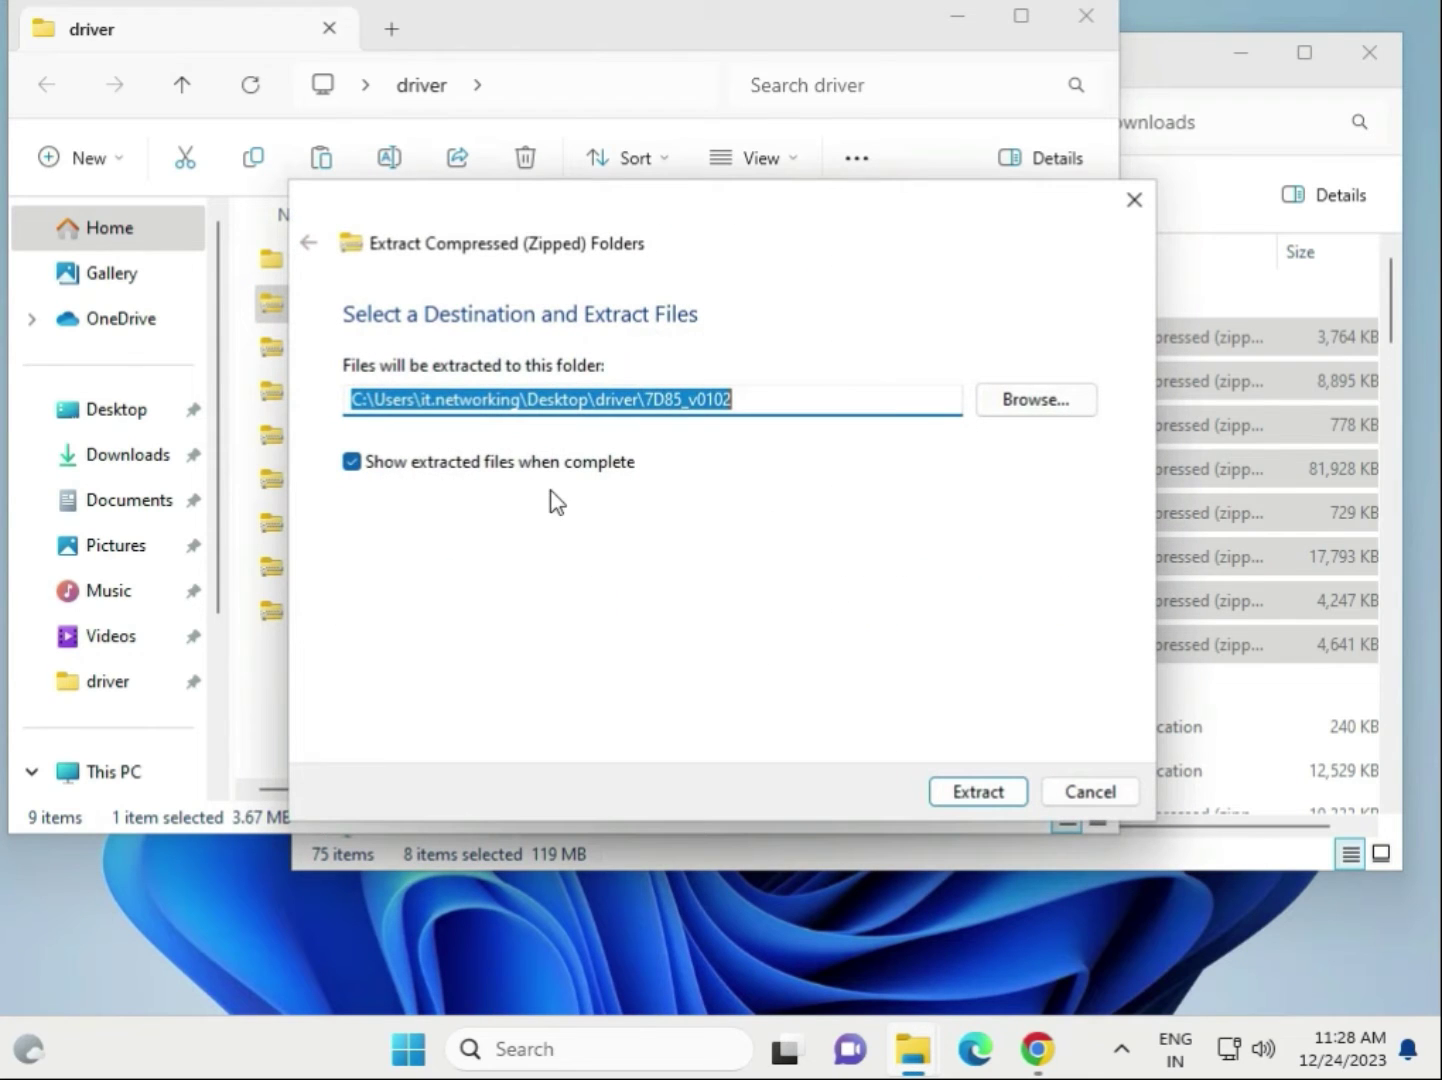
Set the extraction destination to Desktop\driver and extract 7D85_v0102.zip.
{"action": "left_click", "coordinate": [1025, 407]}
{"action": "left_click", "coordinate": [423, 504]}
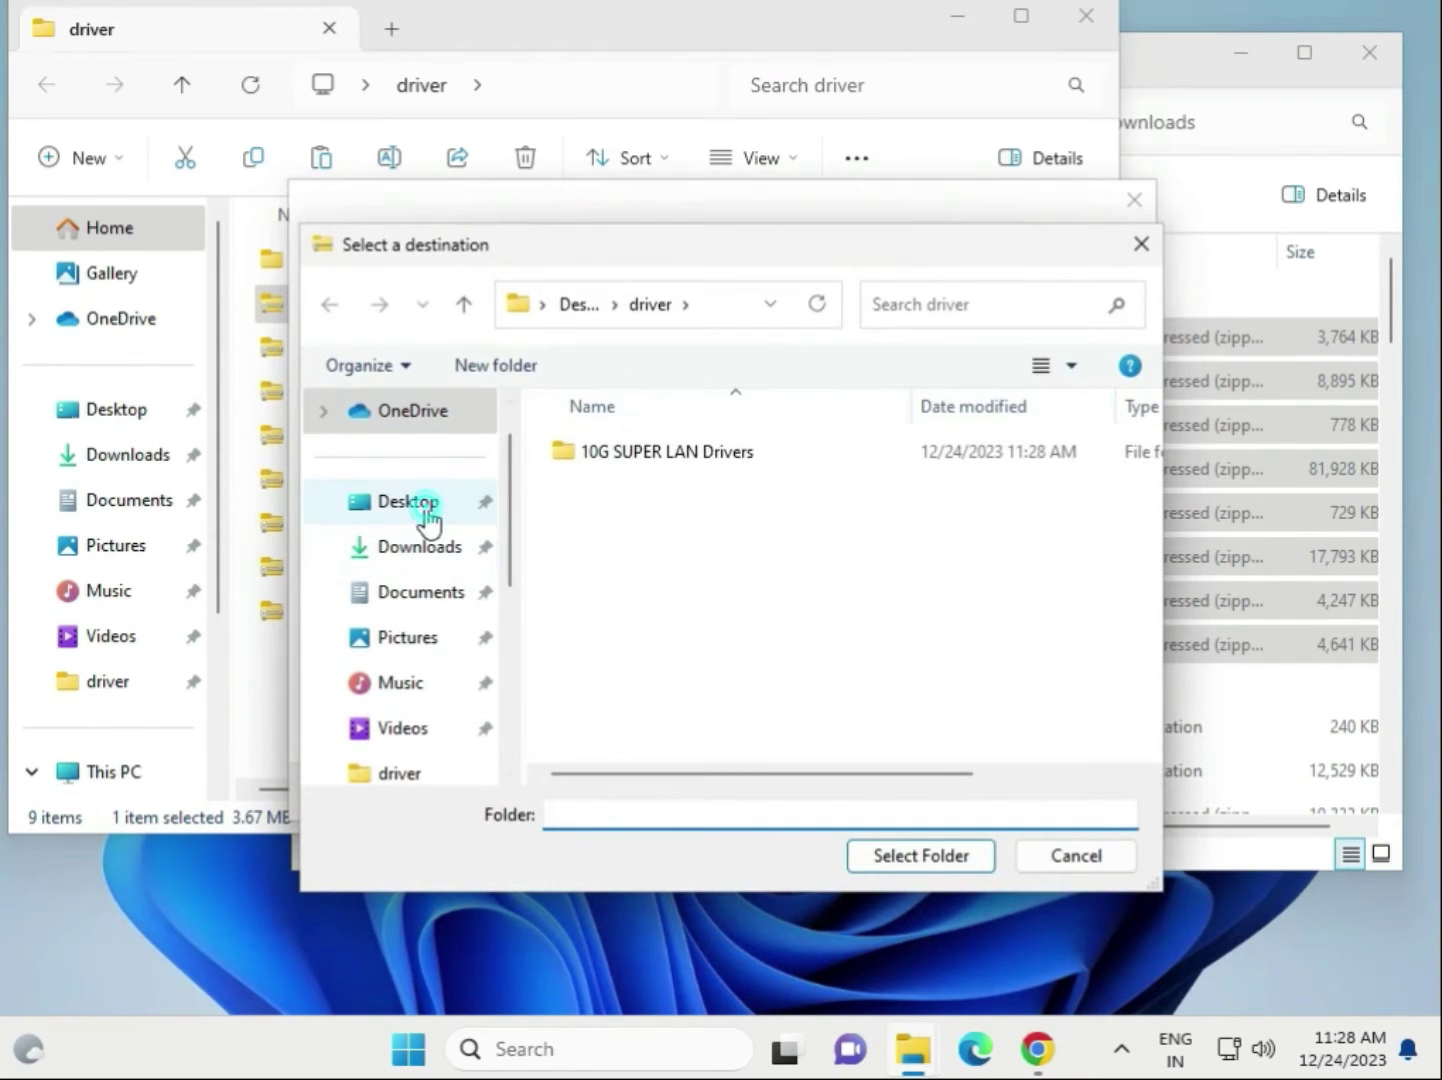
{"action": "double_click", "coordinate": [641, 453]}
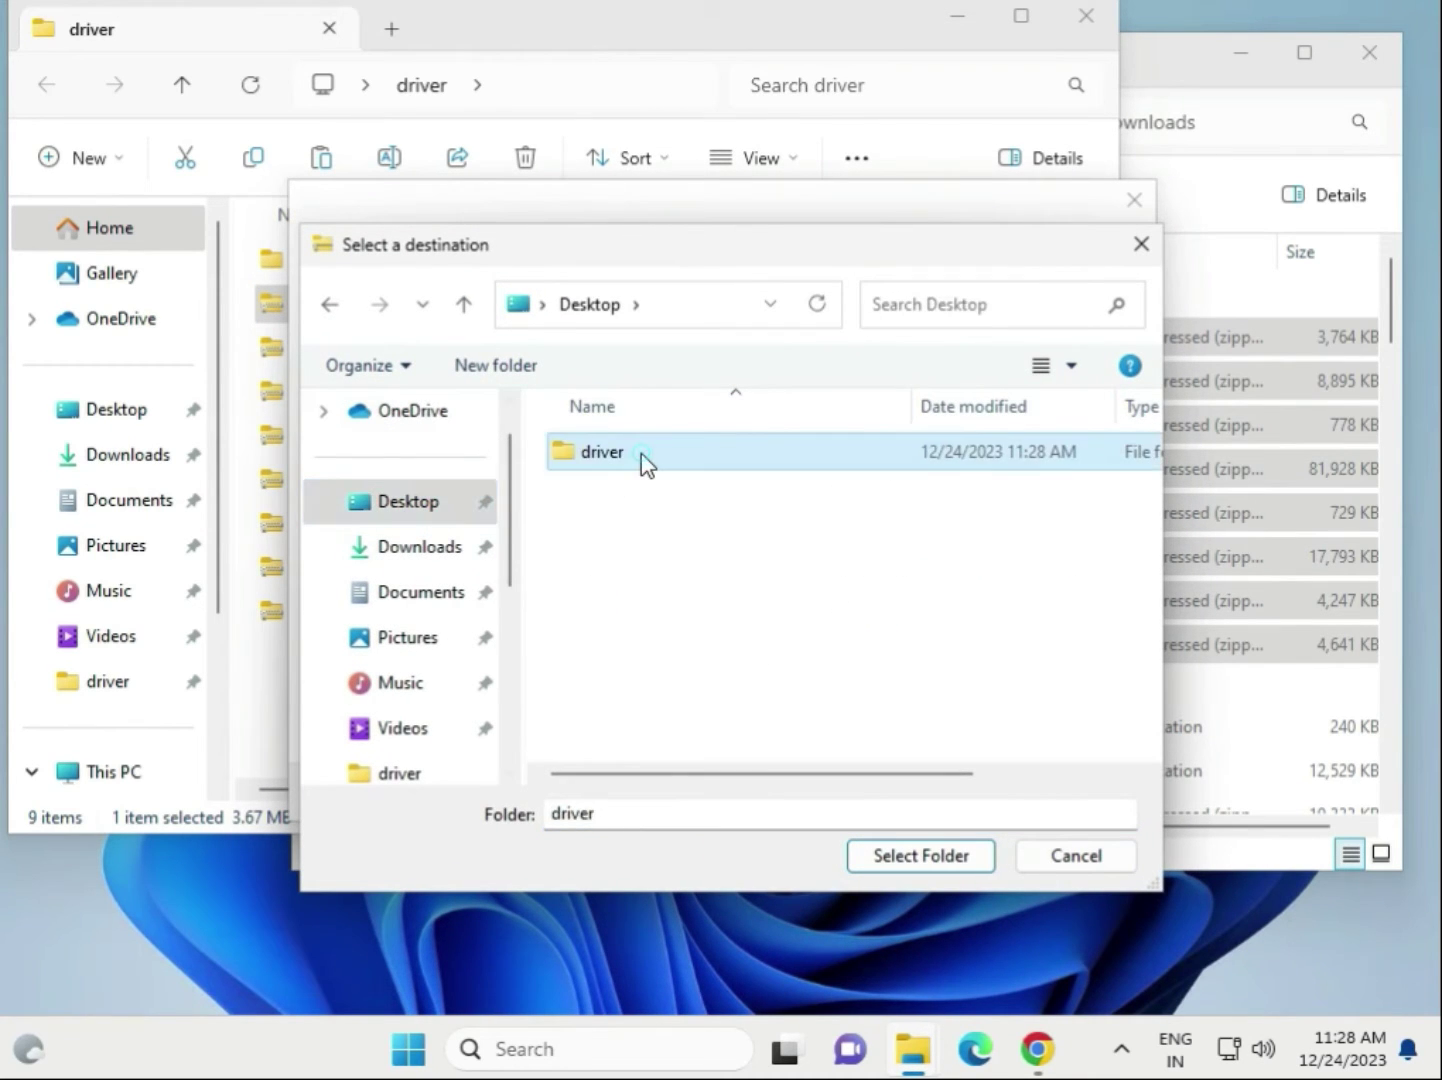
{"action": "left_click", "coordinate": [940, 872]}
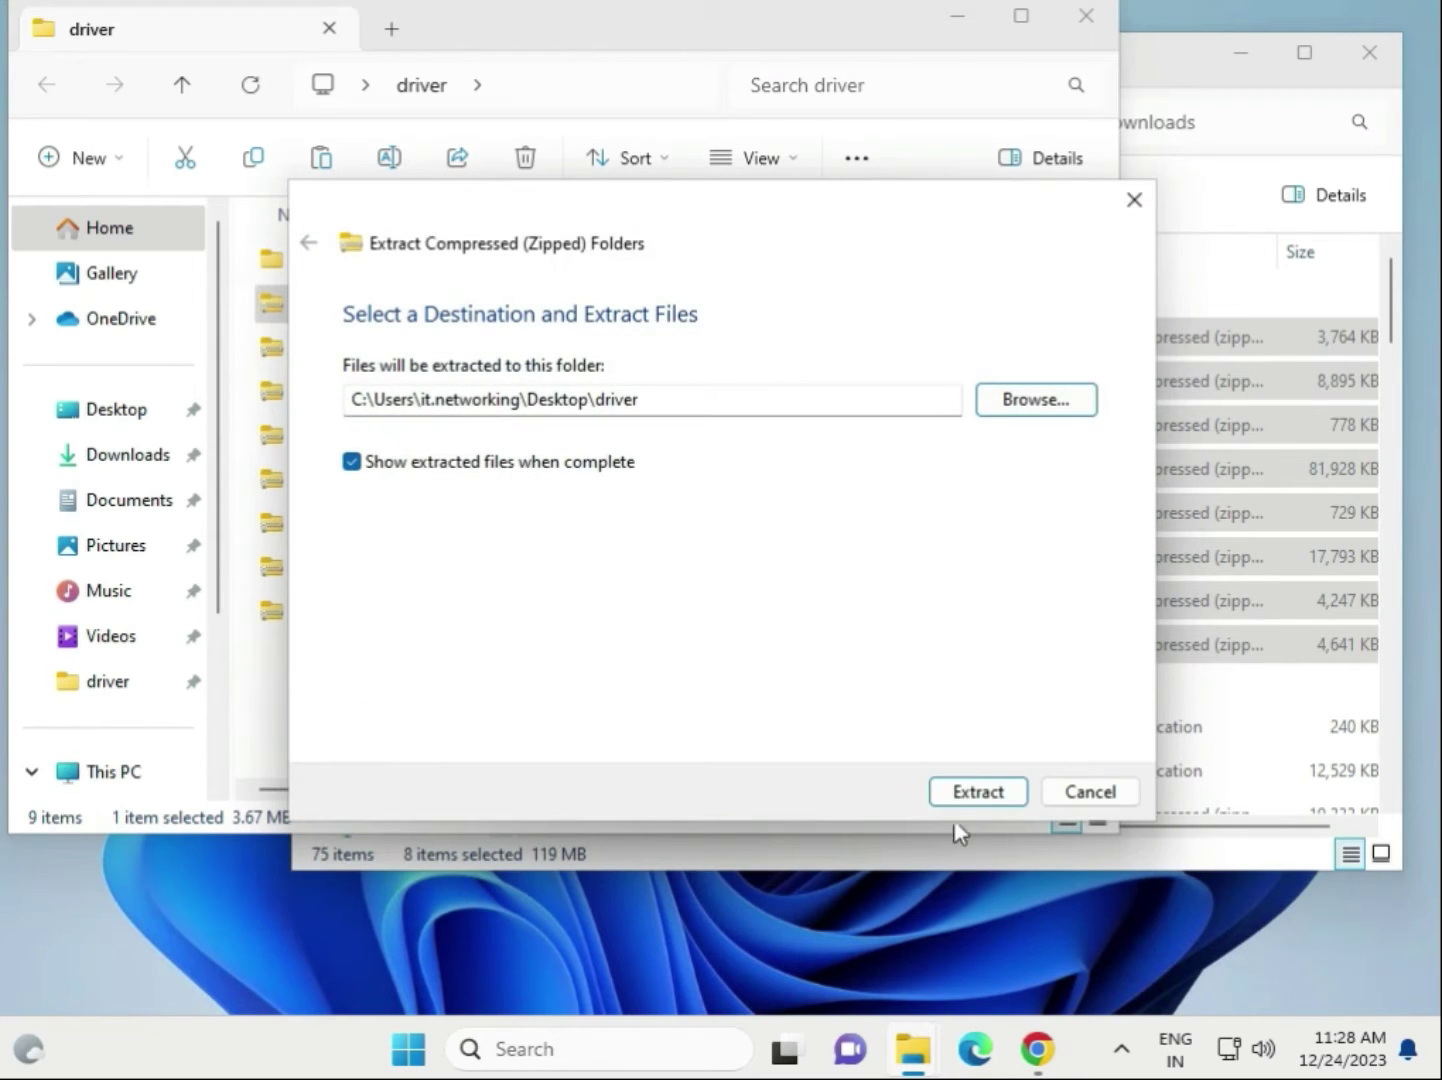
{"action": "left_click", "coordinate": [956, 798]}
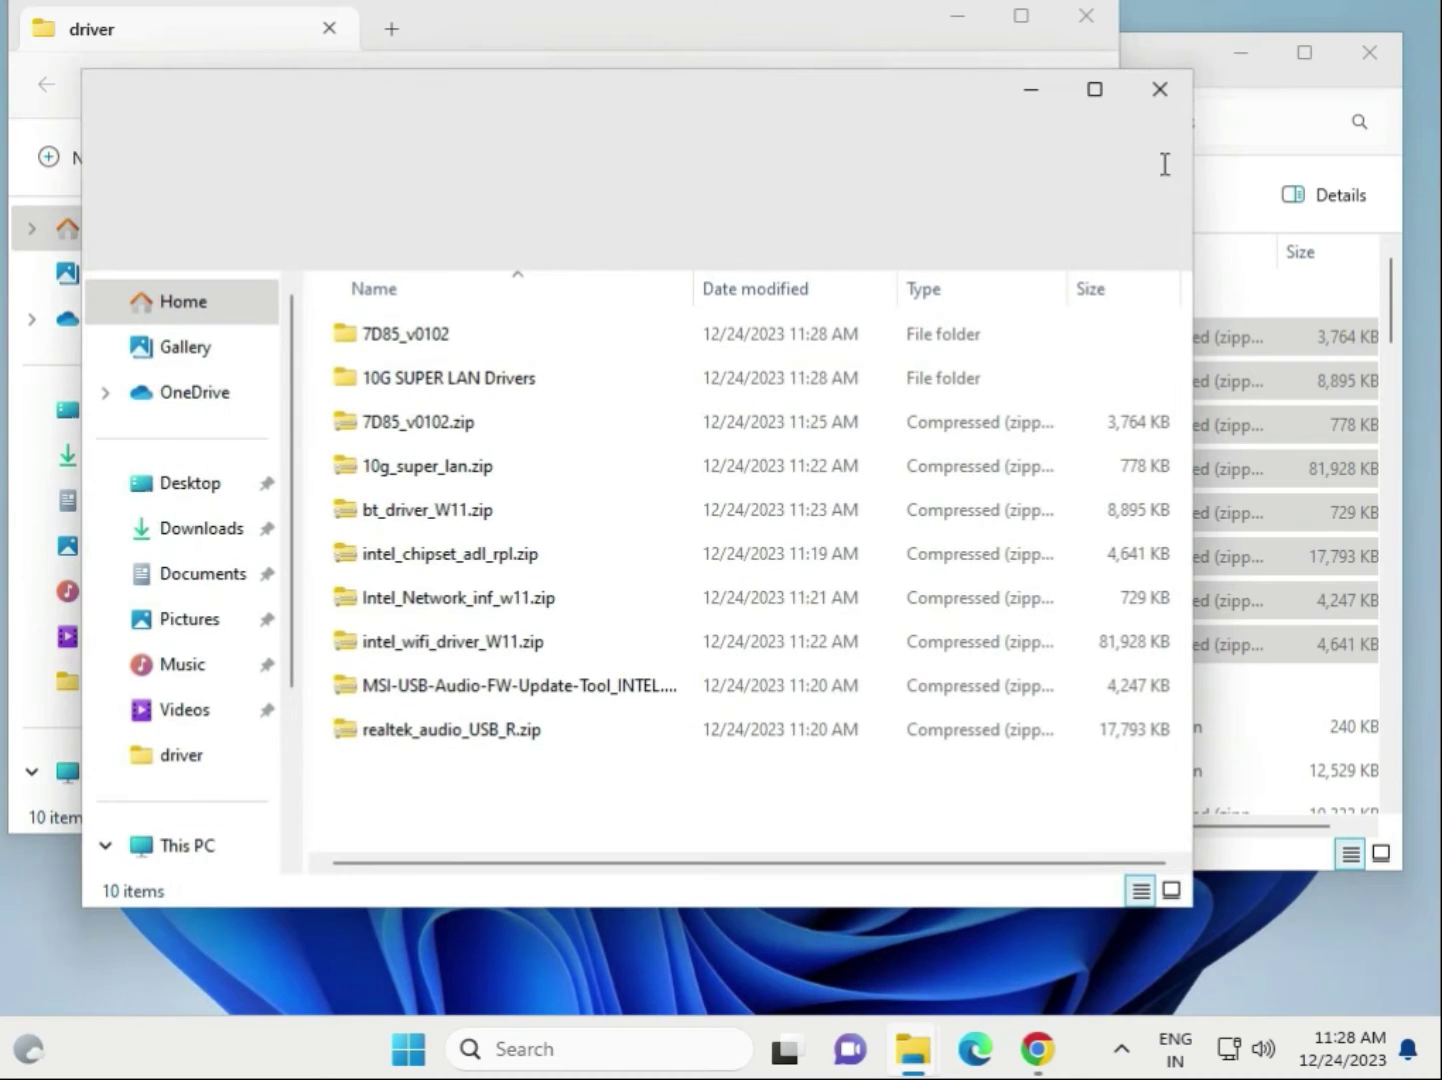
Close the extra driver folder window and look through the extracted driver zips.
{"action": "left_click", "coordinate": [1159, 95]}
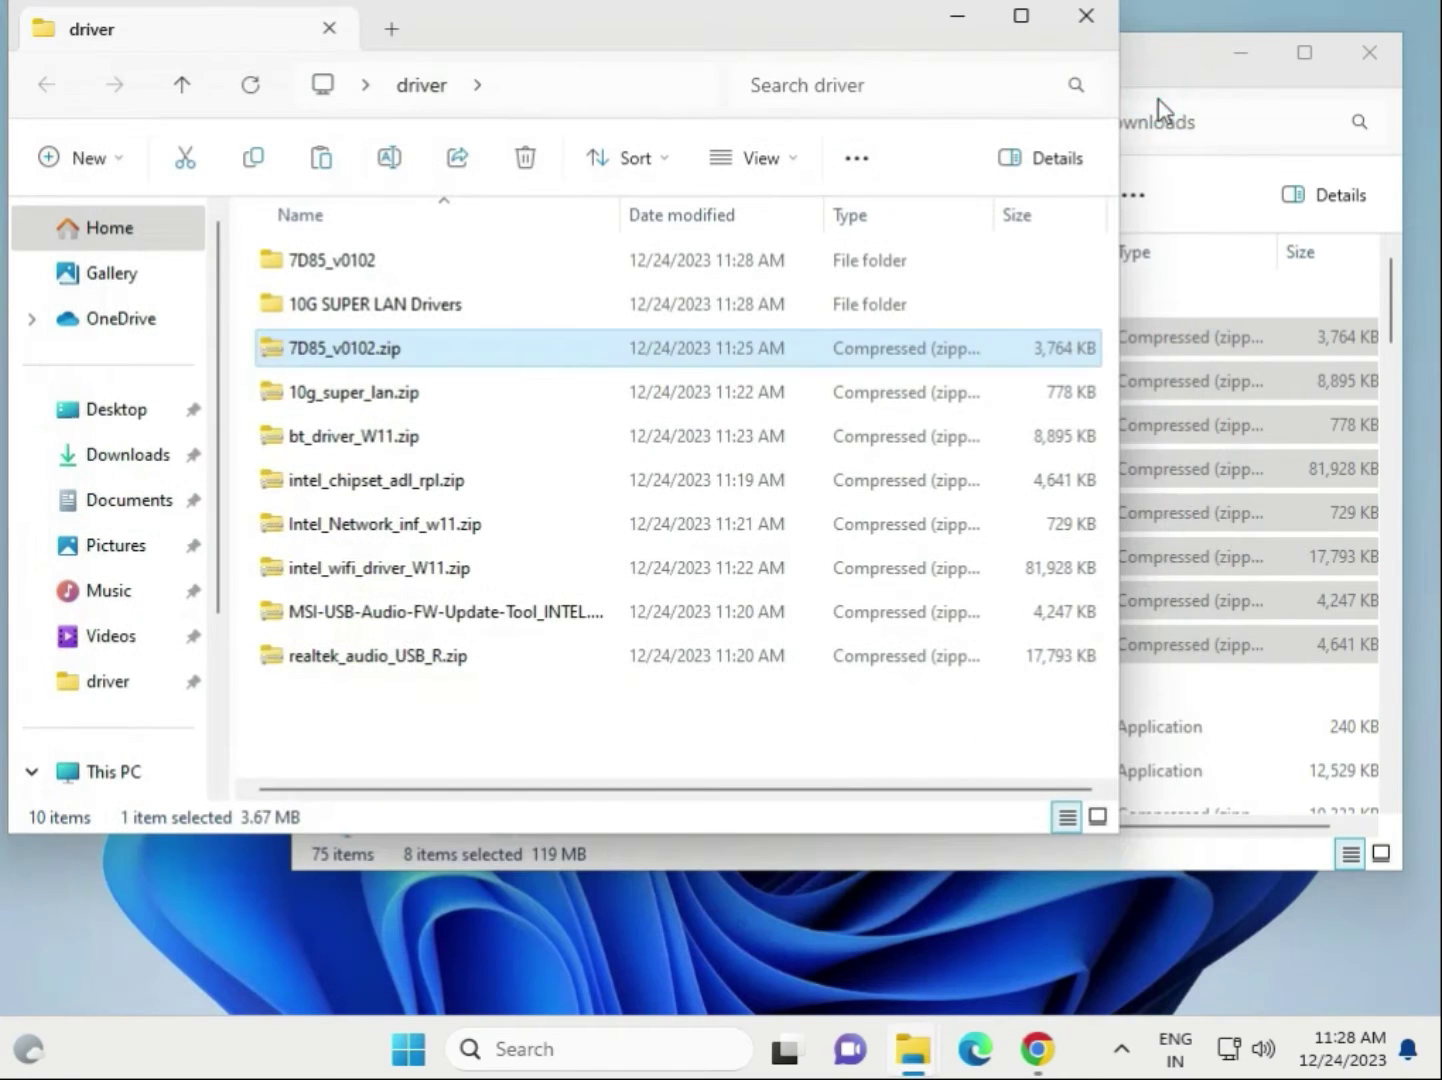
{"action": "left_click", "coordinate": [363, 307]}
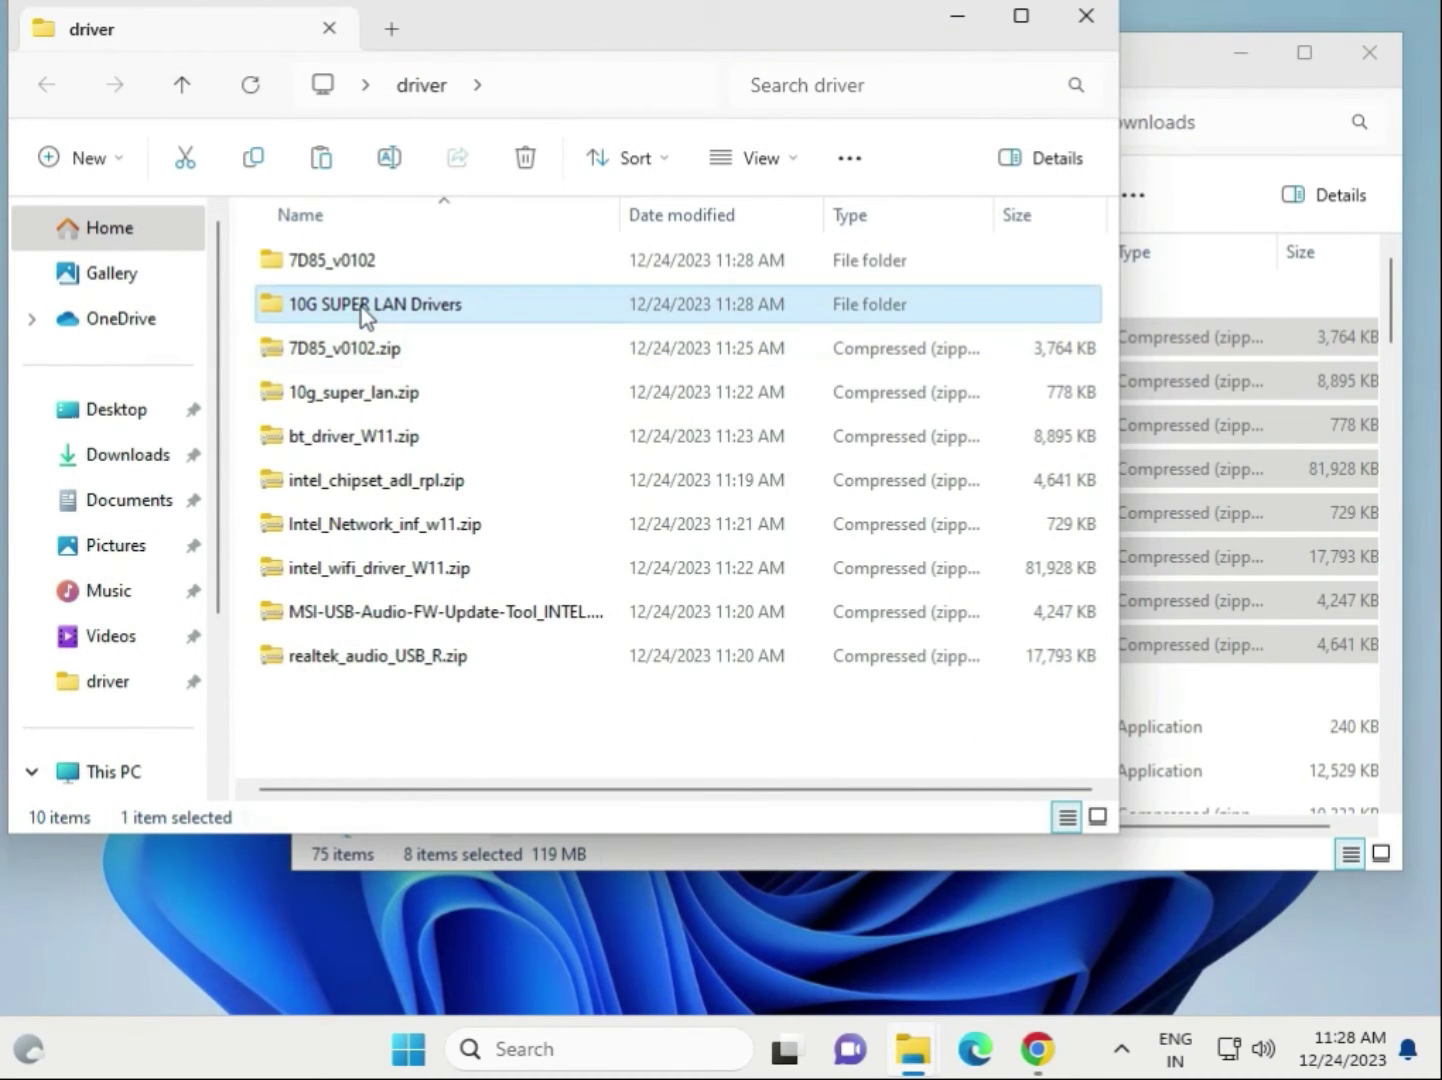
{"action": "left_click", "coordinate": [364, 400]}
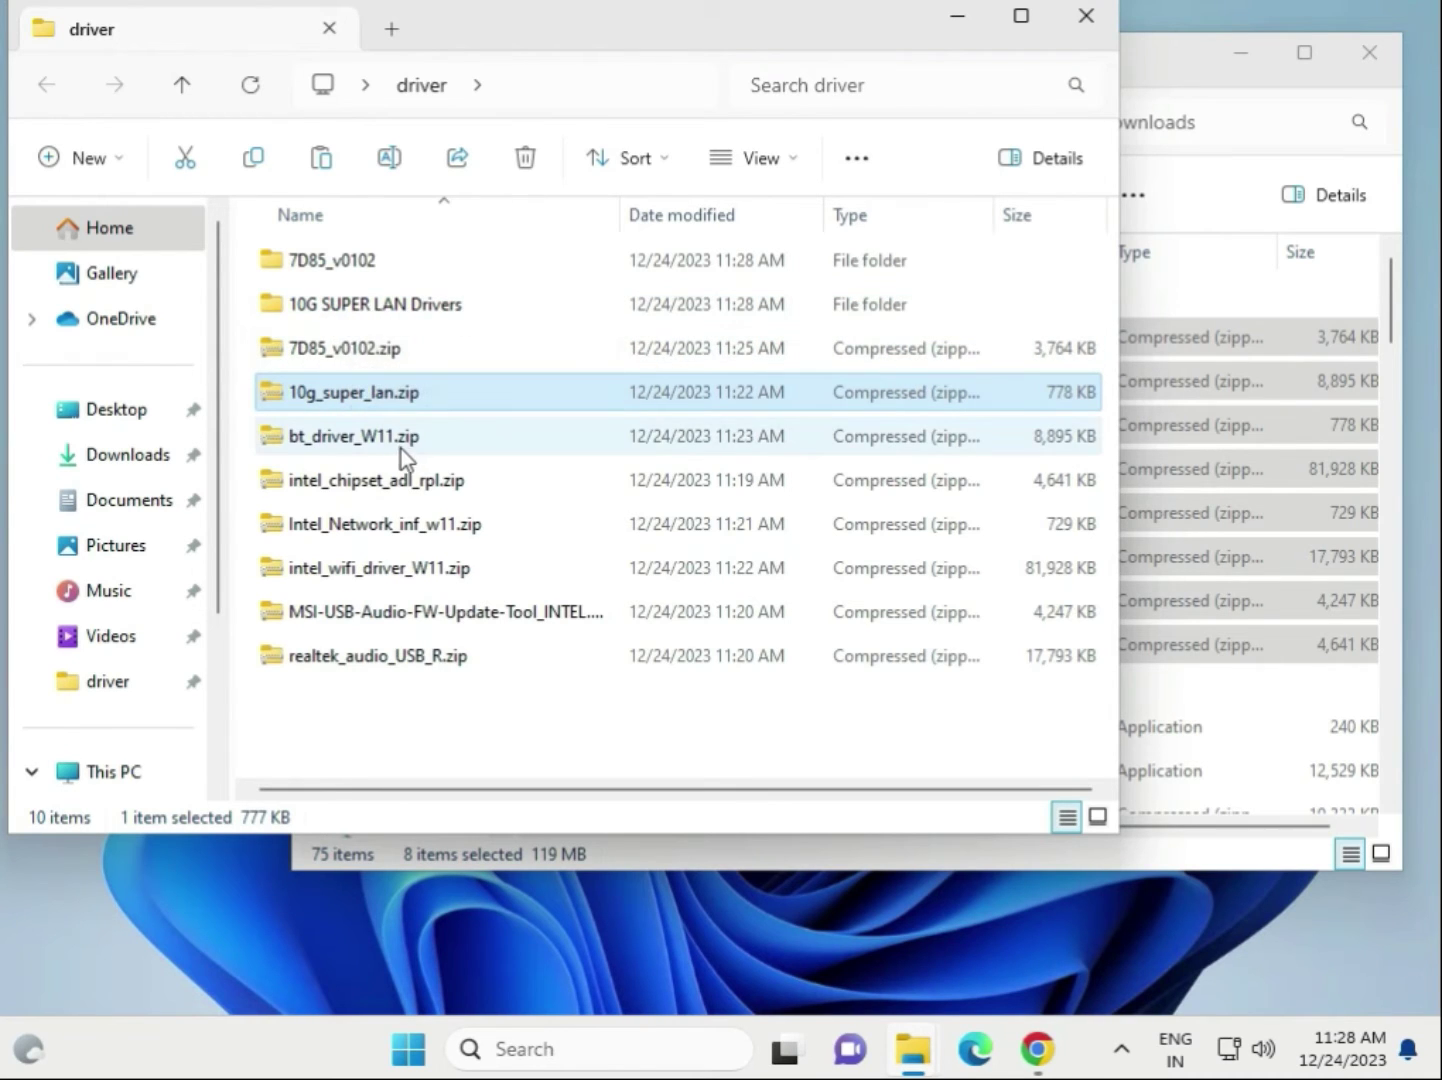
{"action": "left_click", "coordinate": [308, 446]}
{"action": "left_click", "coordinate": [336, 481]}
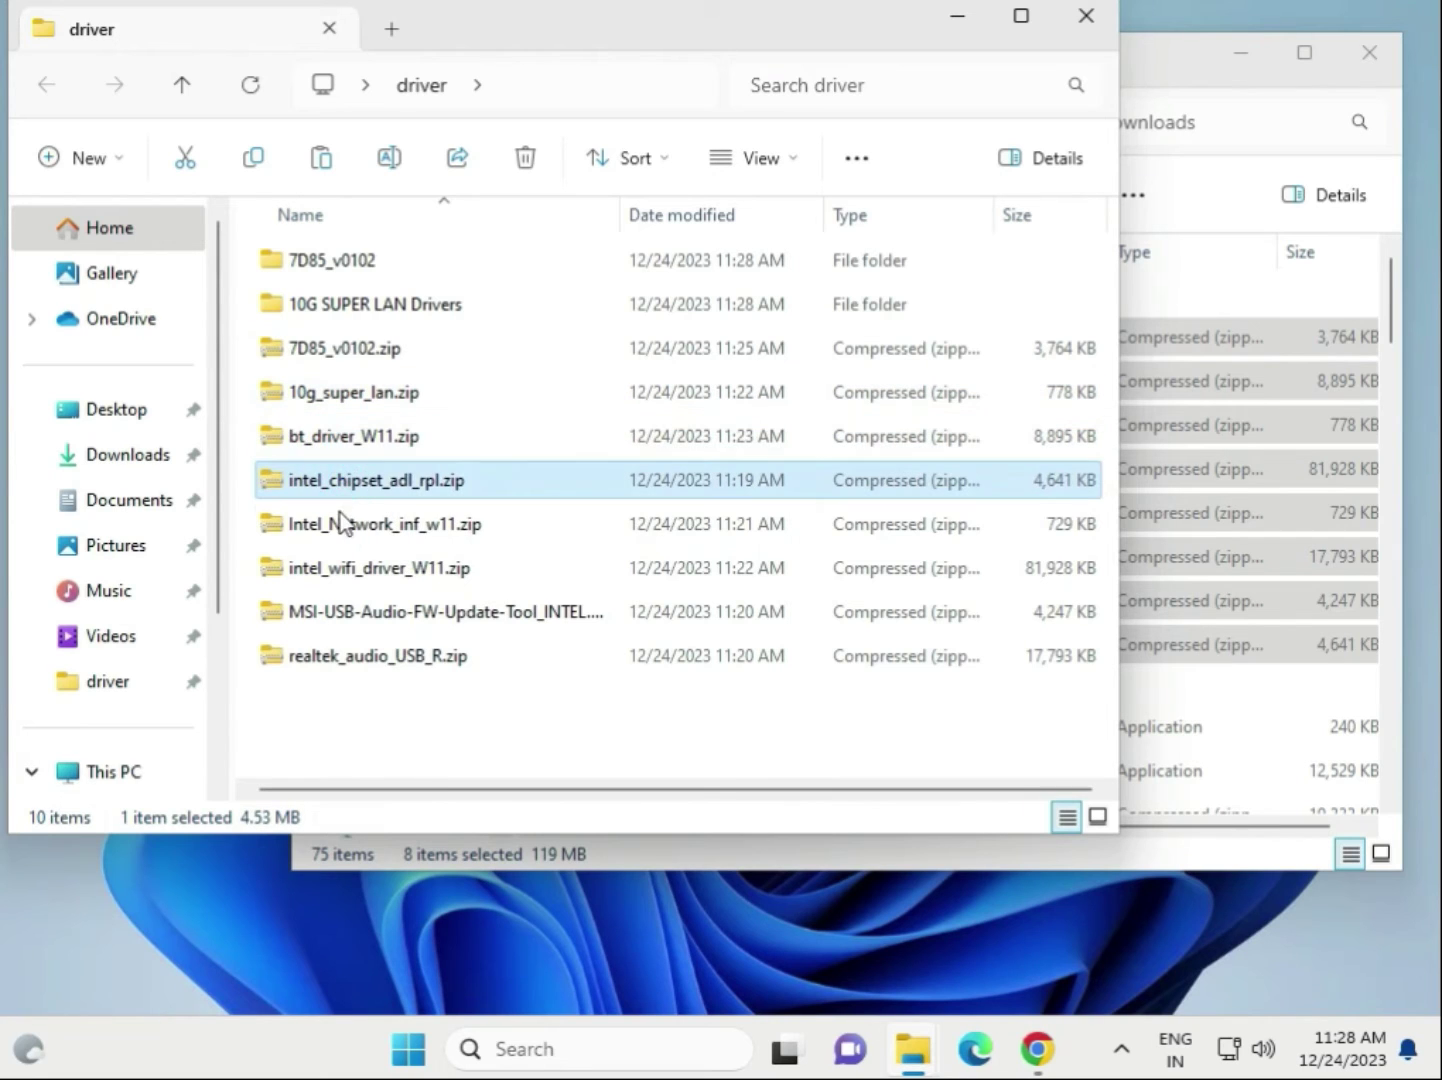
{"action": "left_click", "coordinate": [340, 520]}
{"action": "left_click", "coordinate": [351, 568]}
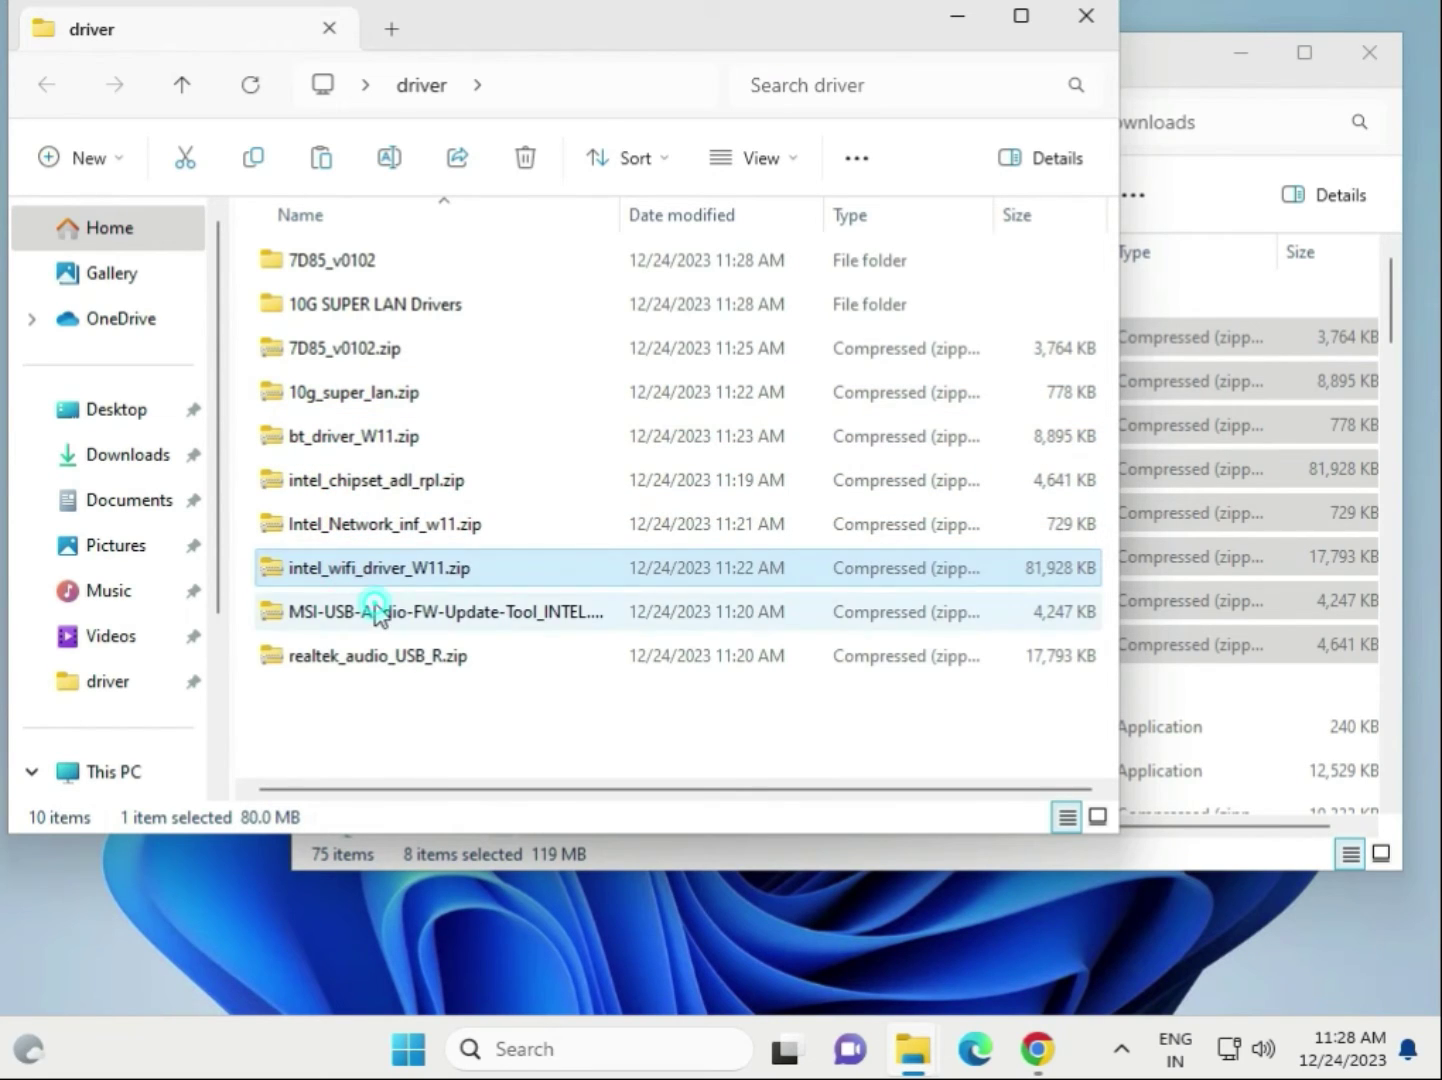
{"action": "left_click", "coordinate": [379, 612]}
{"action": "left_click", "coordinate": [386, 655]}
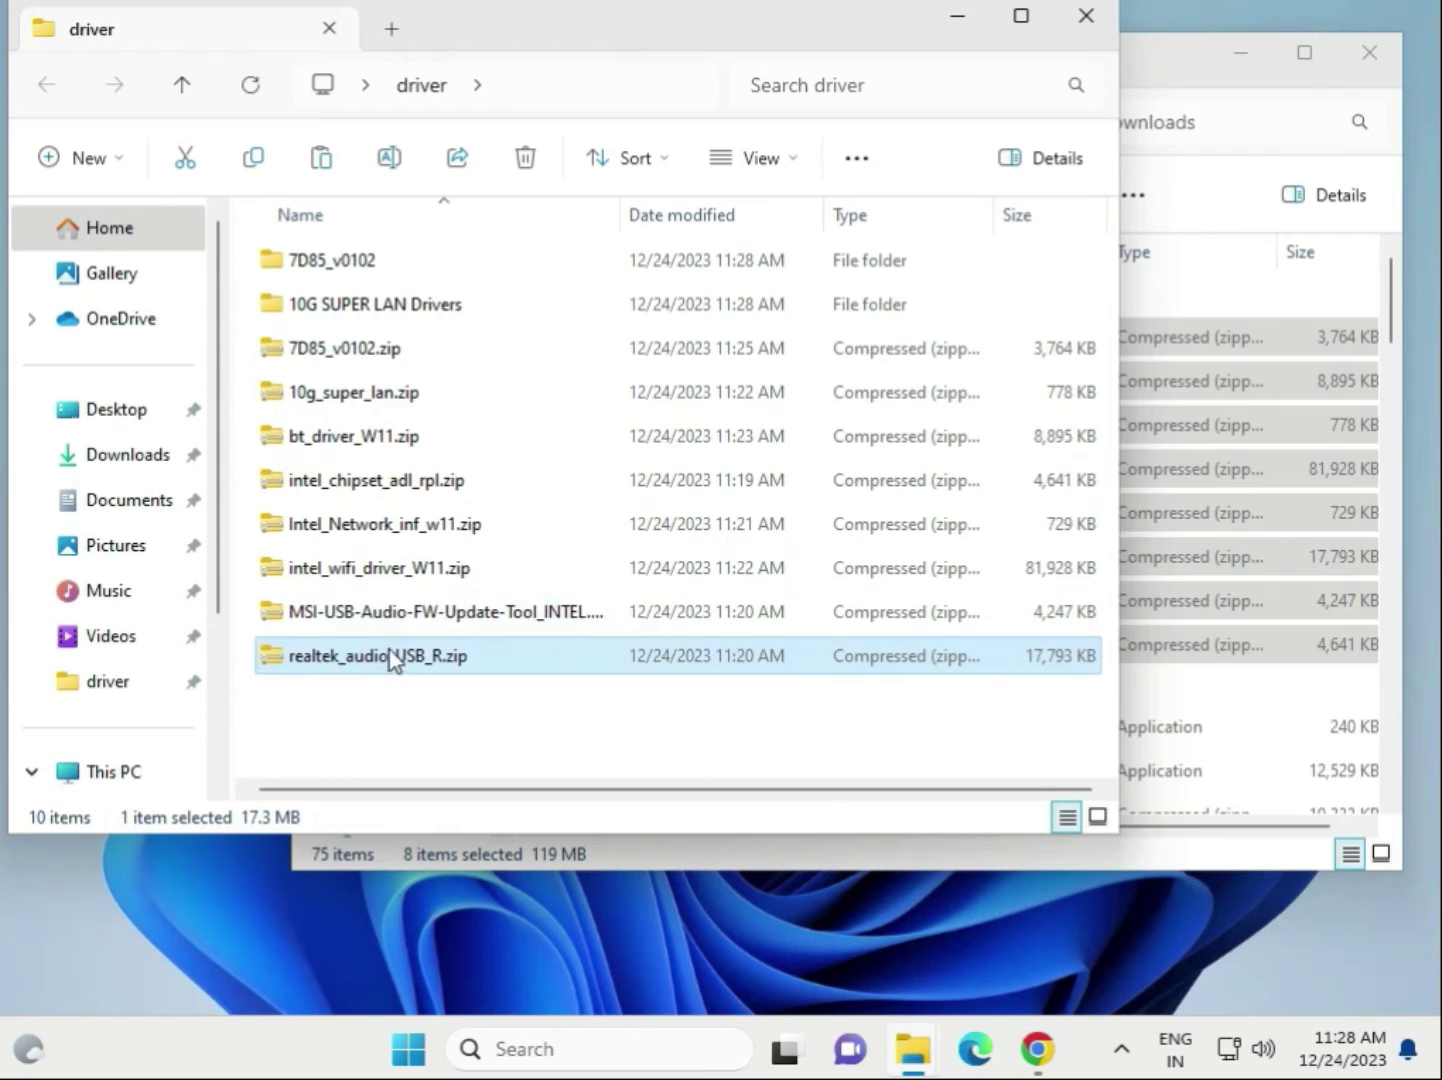
Delete the MSI-USB-Audio-FW-Update-Tool zip from the driver folder.
{"action": "left_click", "coordinate": [429, 614]}
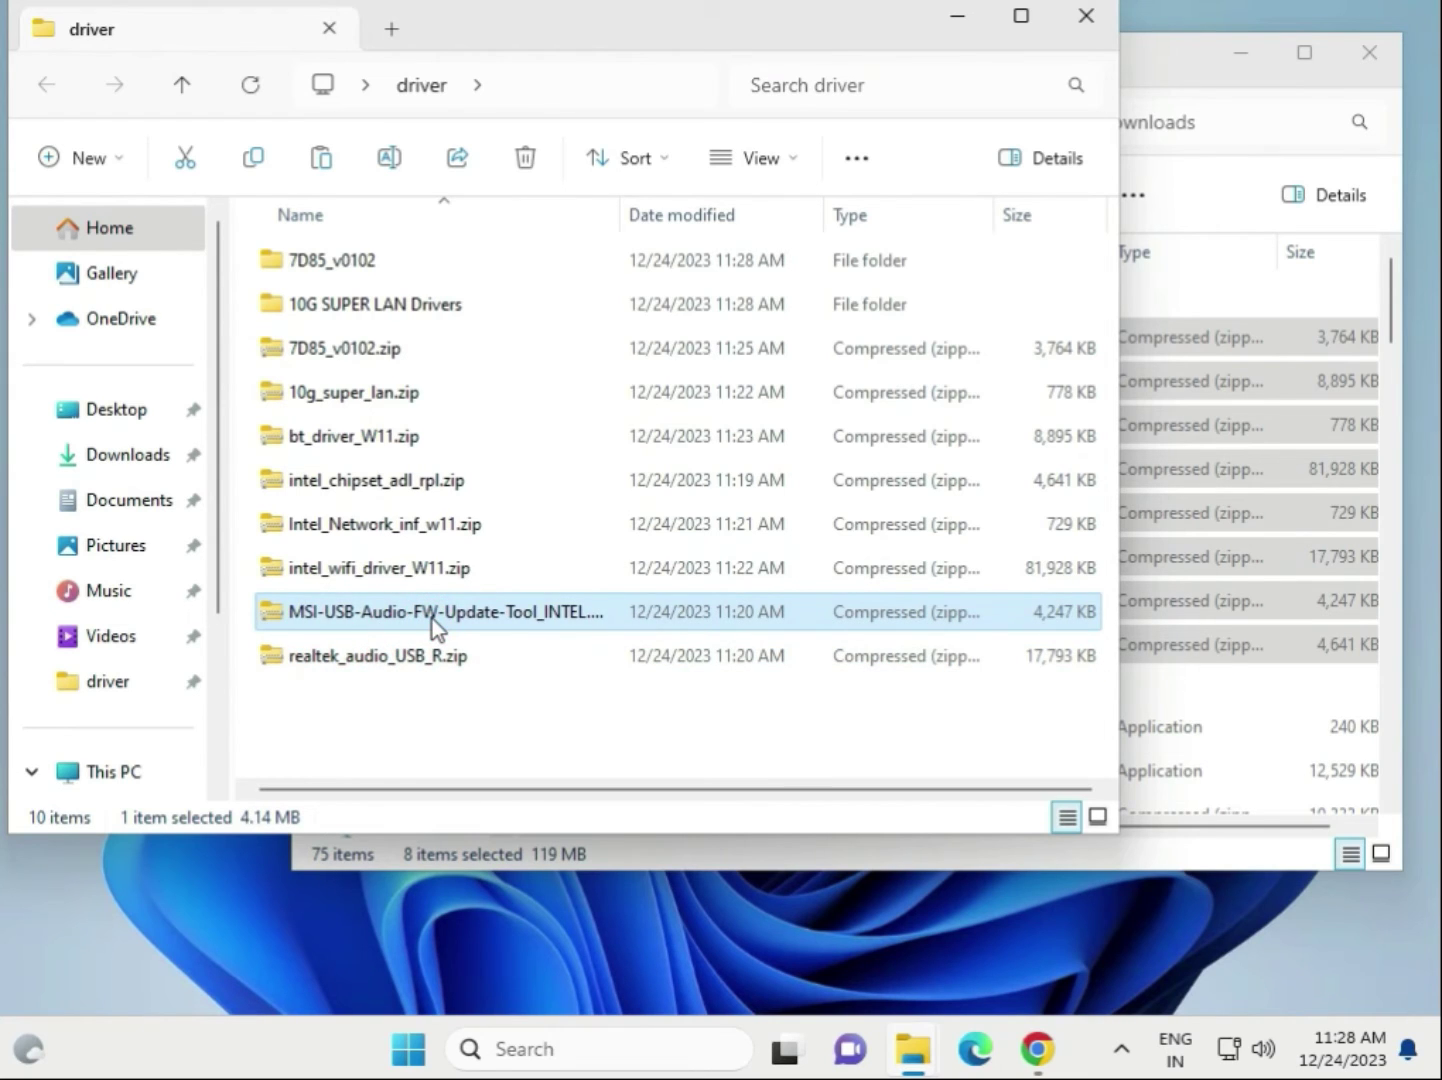
{"action": "key", "text": "Delete"}
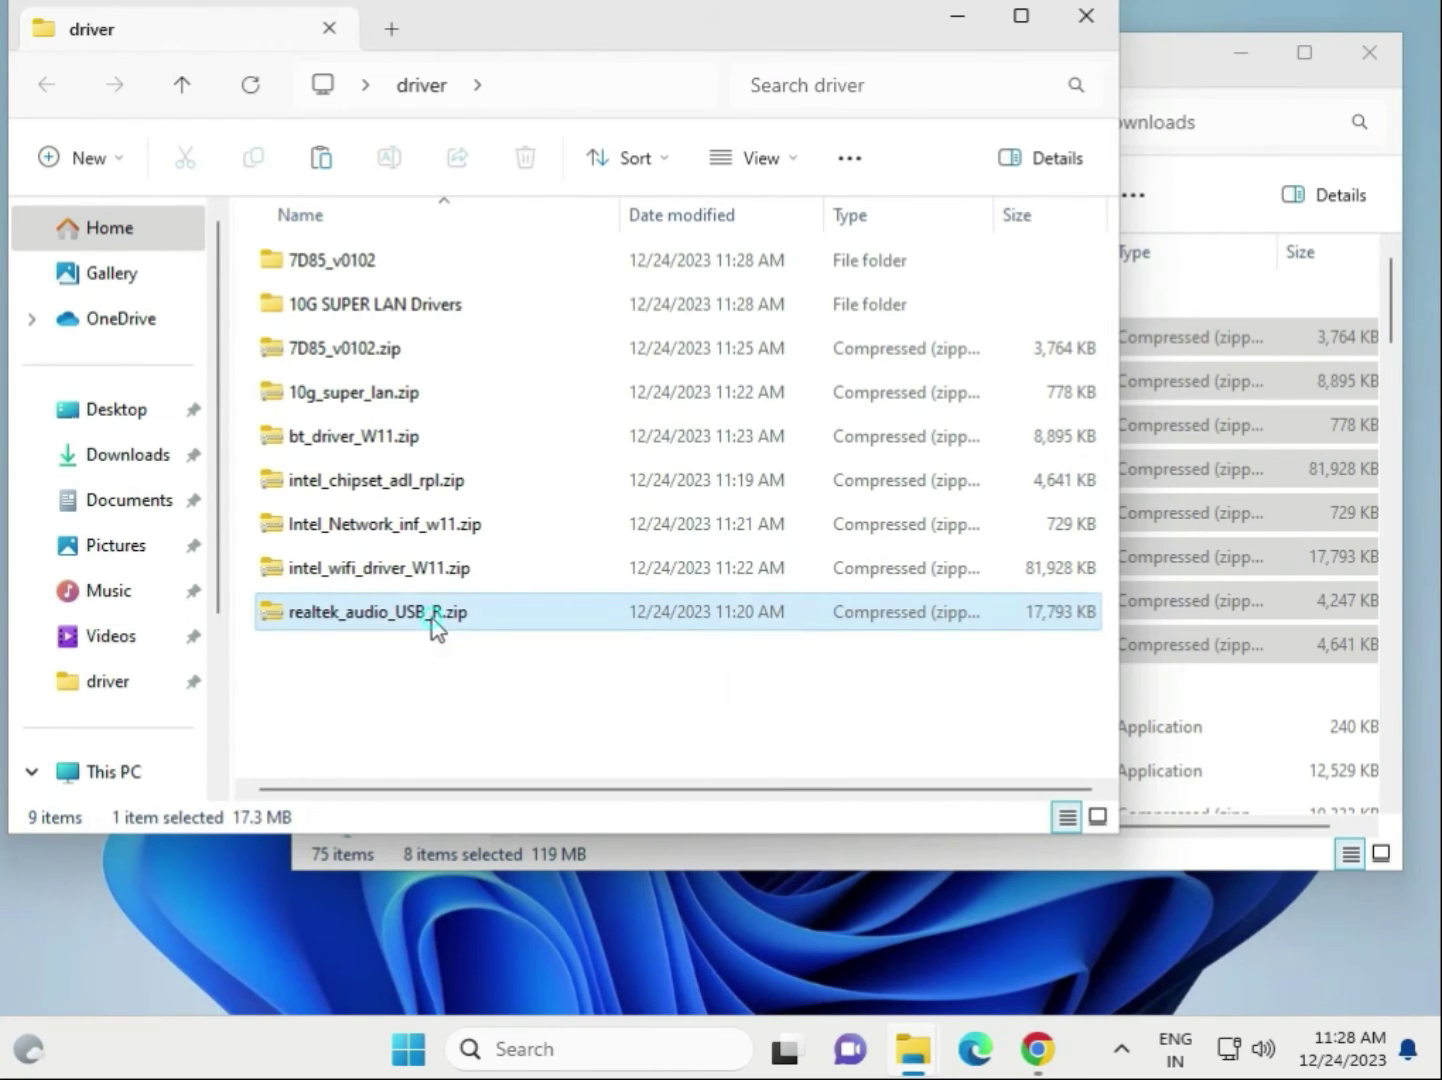
{"action": "right_click", "coordinate": [431, 619]}
{"action": "left_click", "coordinate": [368, 676]}
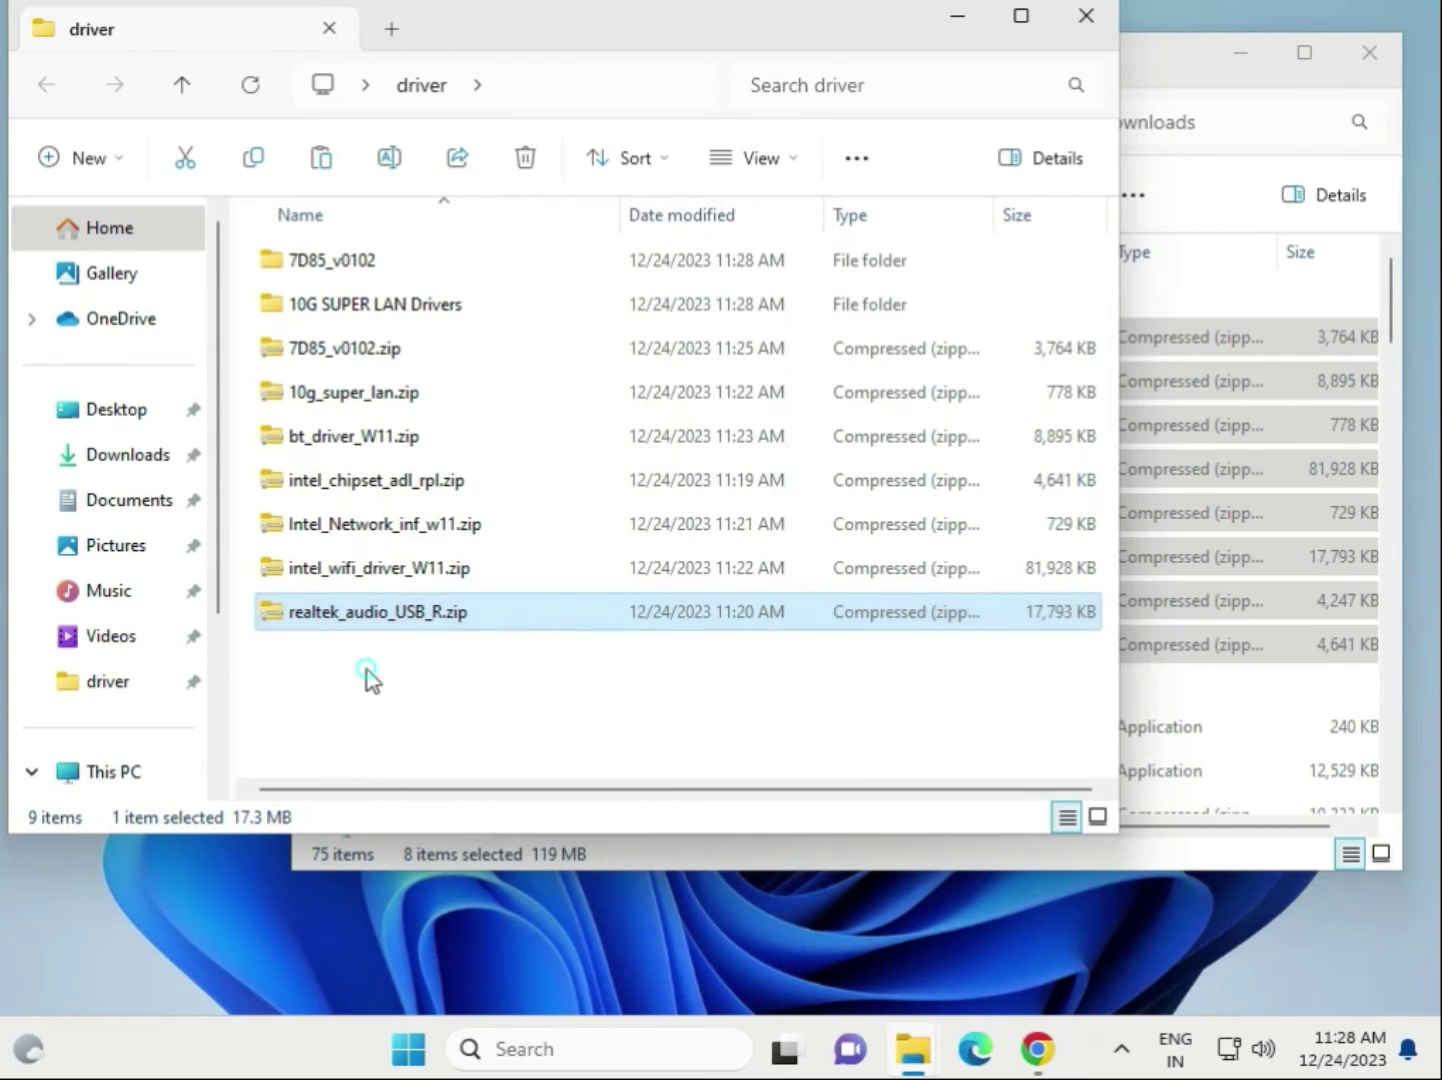
{"action": "left_click", "coordinate": [14, 1042]}
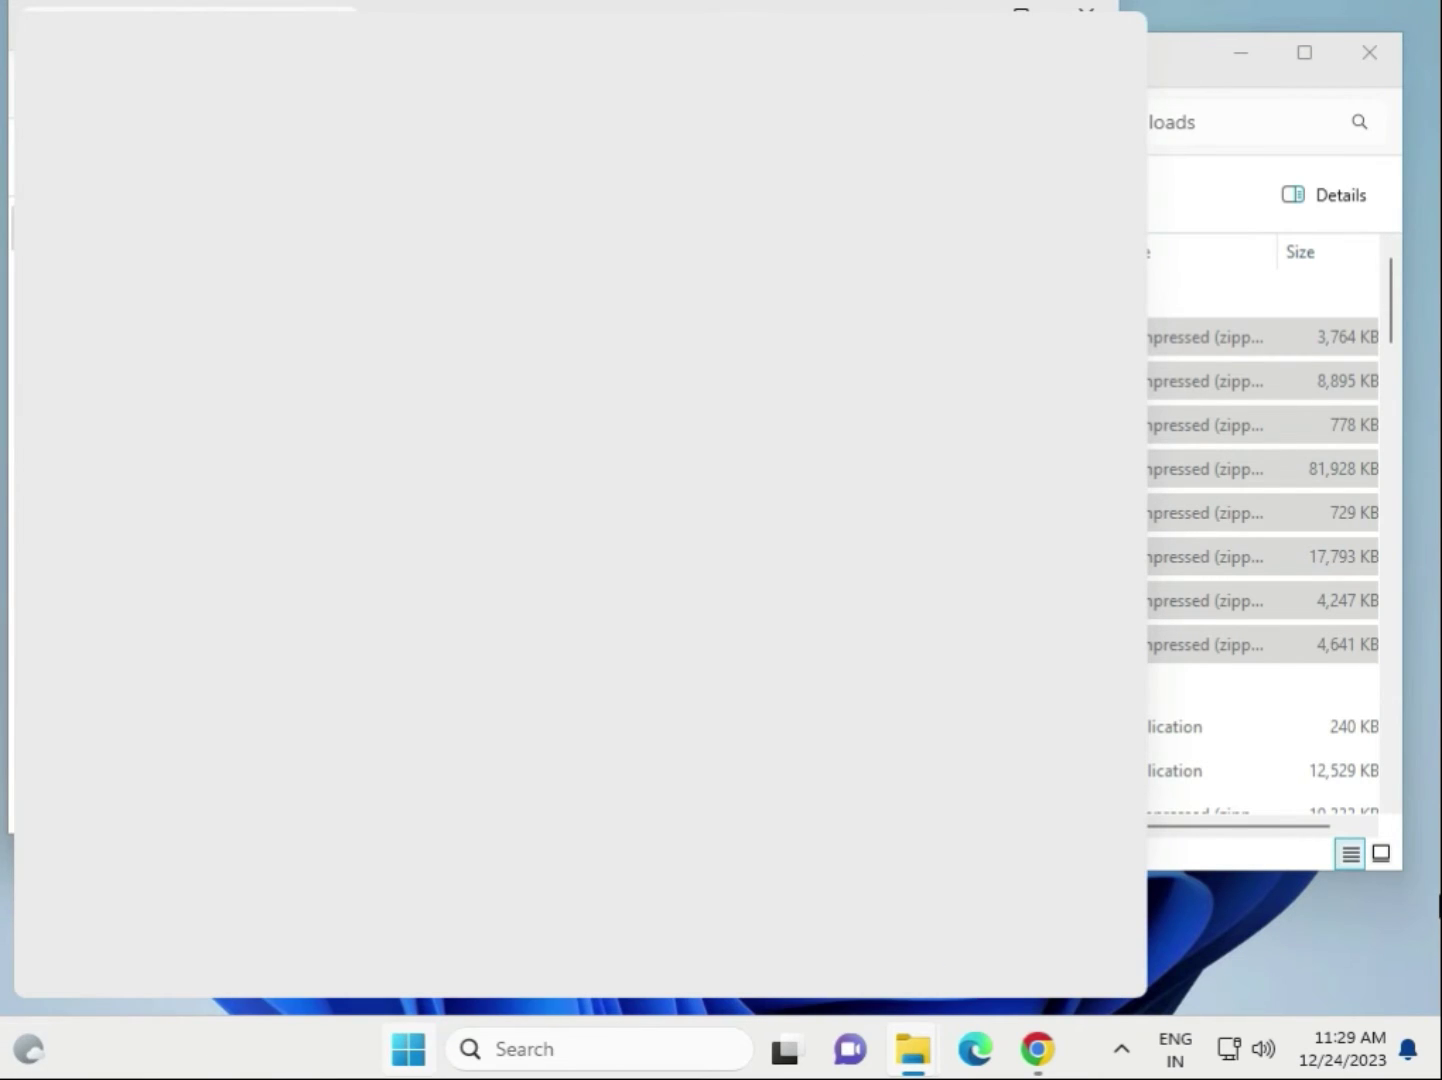
Open Device Manager beside the driver folder and select the Intel(R) PRO/1000 MT Desktop Adapter.
{"action": "left_click", "coordinate": [1256, 925]}
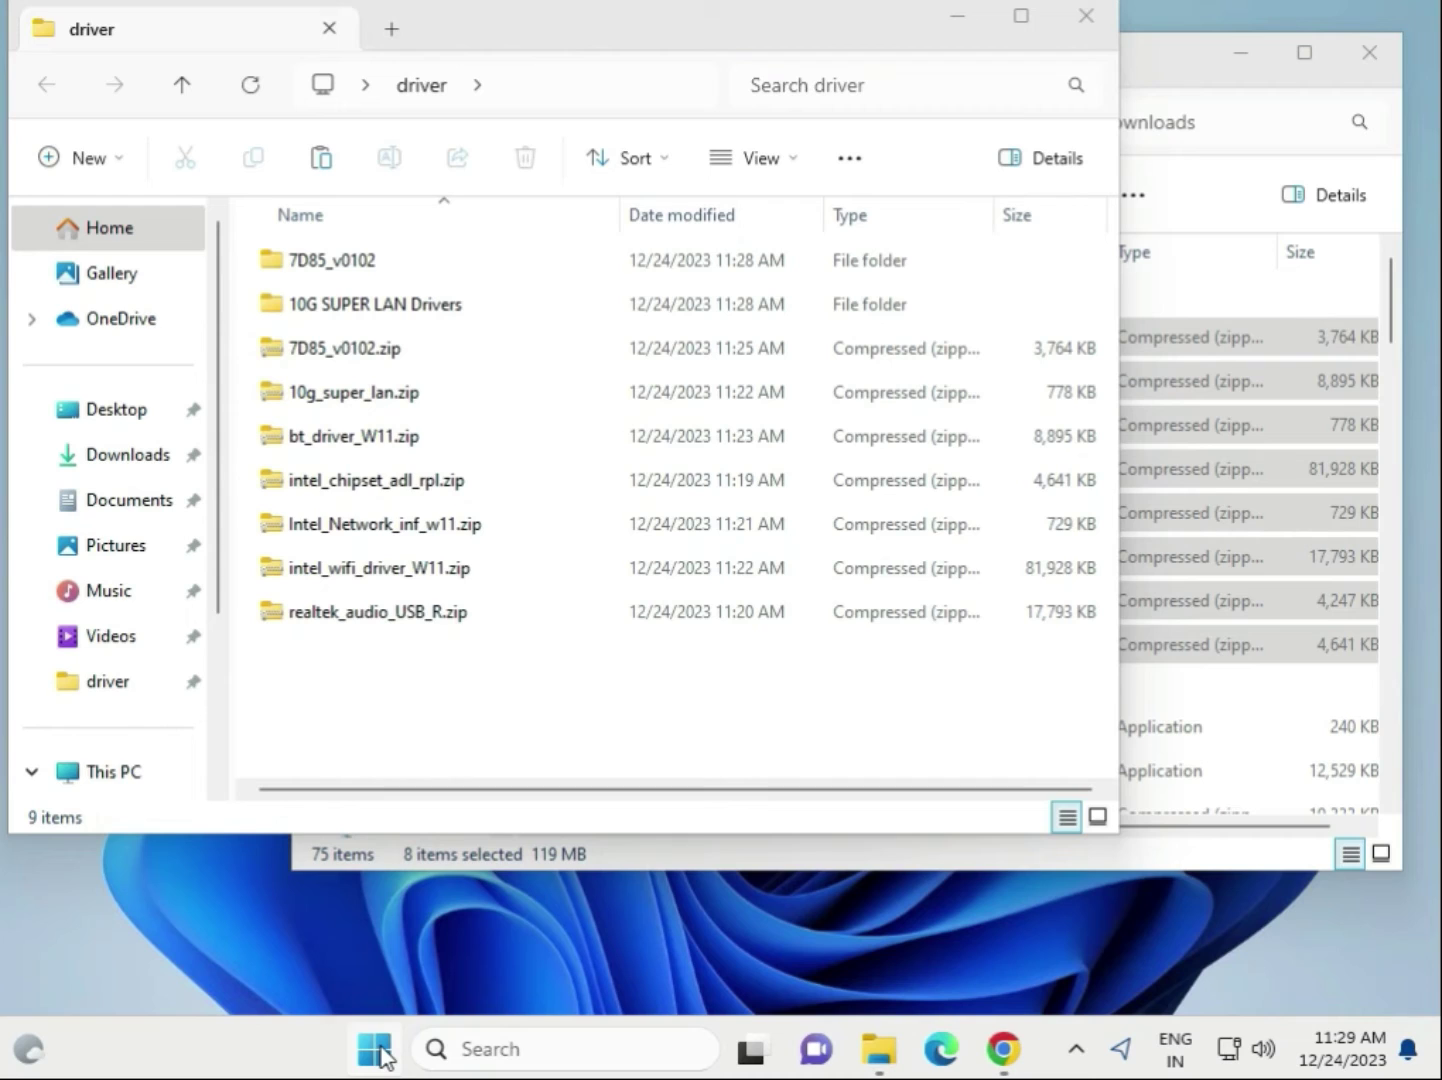
{"action": "right_click", "coordinate": [377, 1050]}
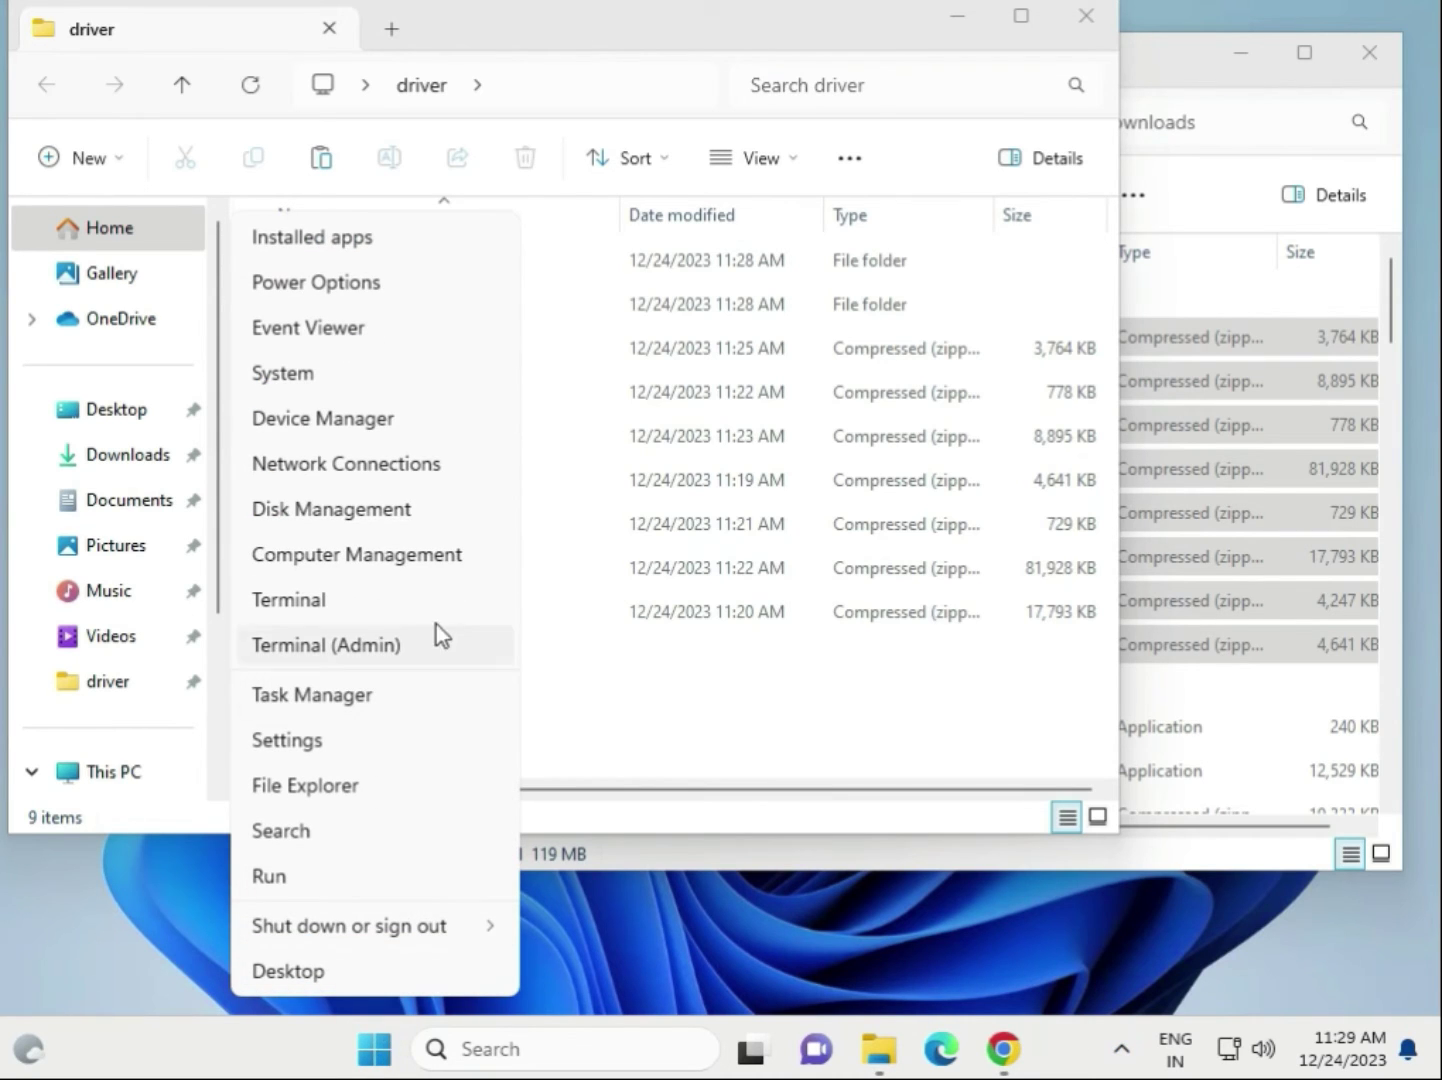
{"action": "left_click", "coordinate": [357, 428]}
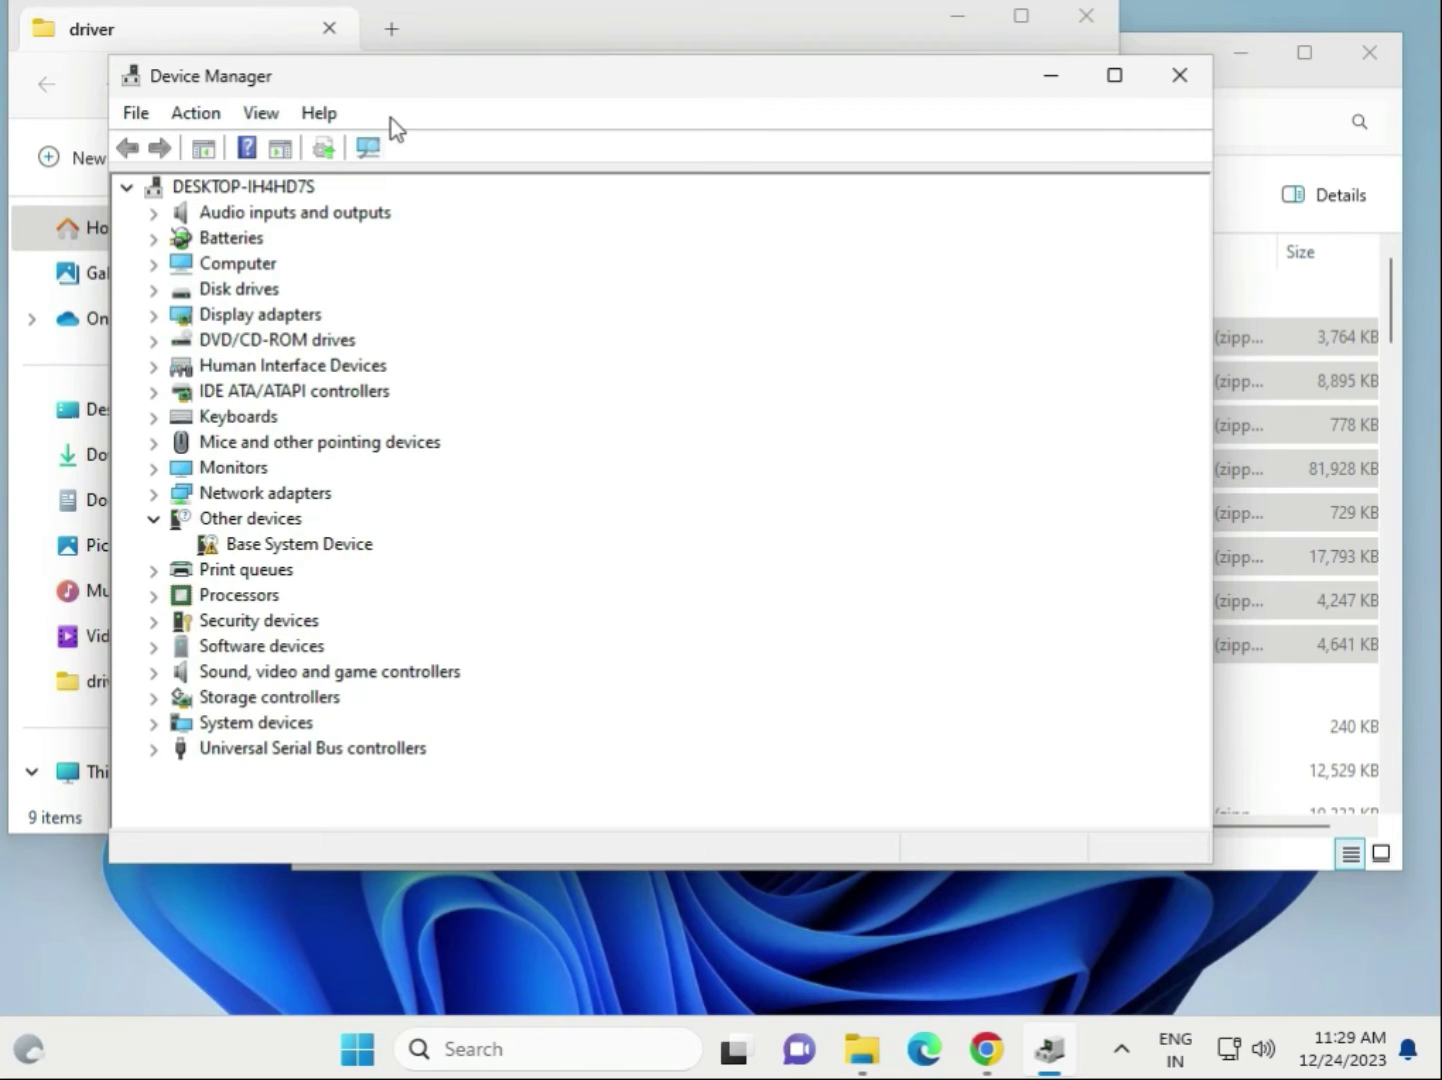
{"action": "left_click_drag", "start_coordinate": [406, 76], "coordinate": [825, 69]}
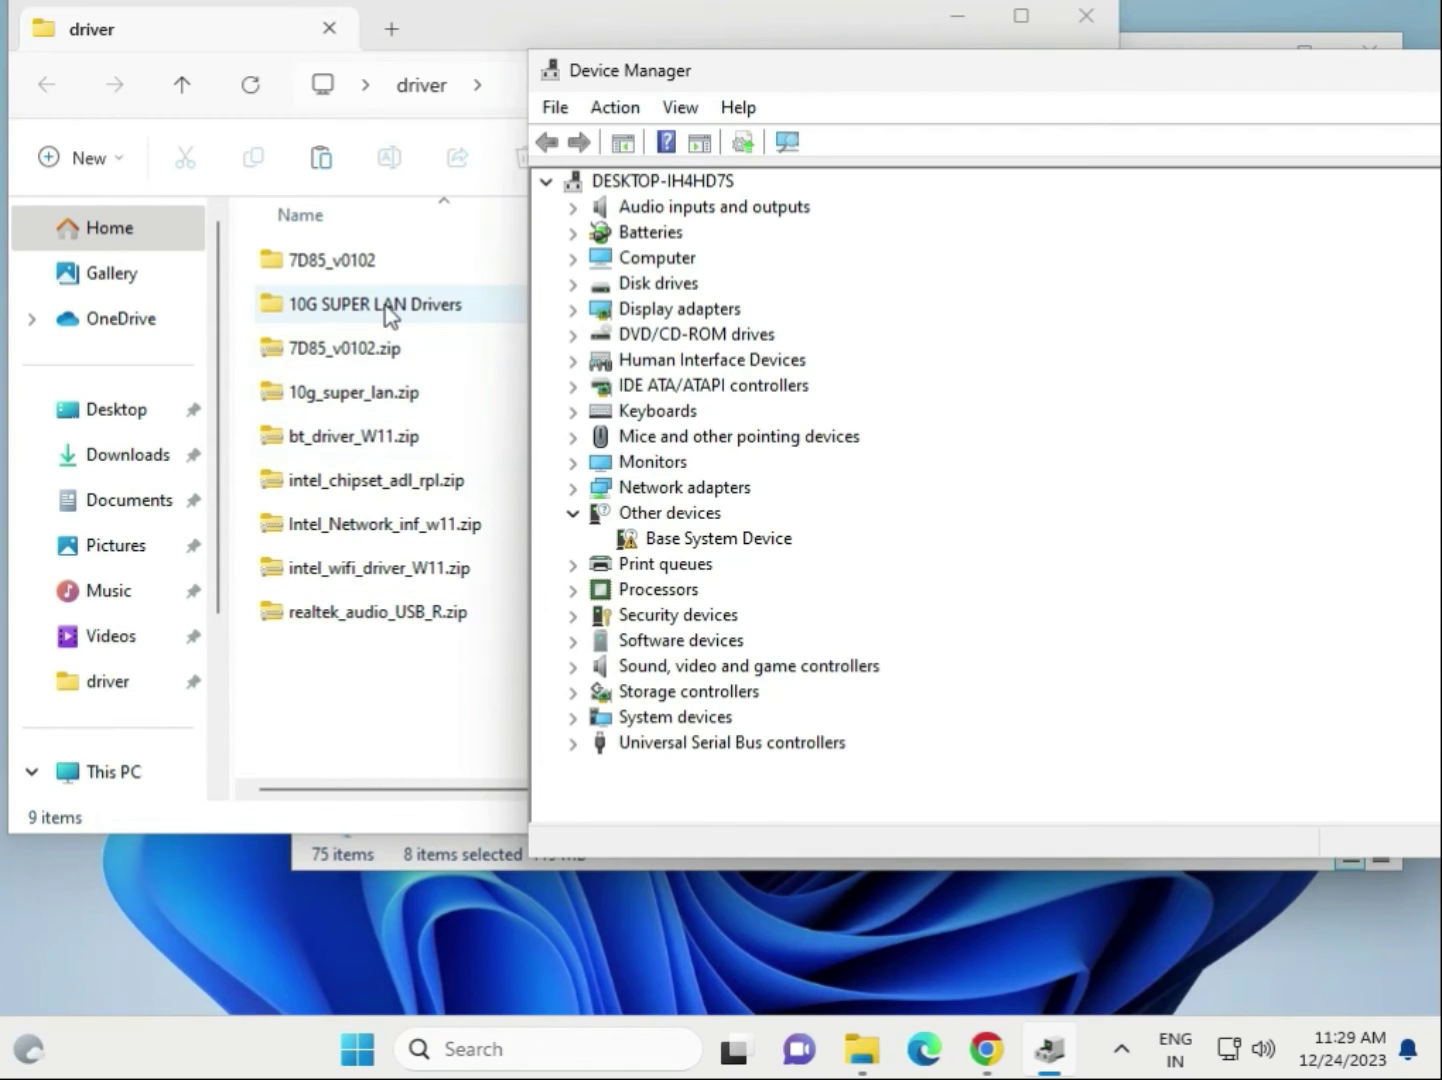
{"action": "left_click", "coordinate": [573, 487]}
{"action": "left_click", "coordinate": [742, 514]}
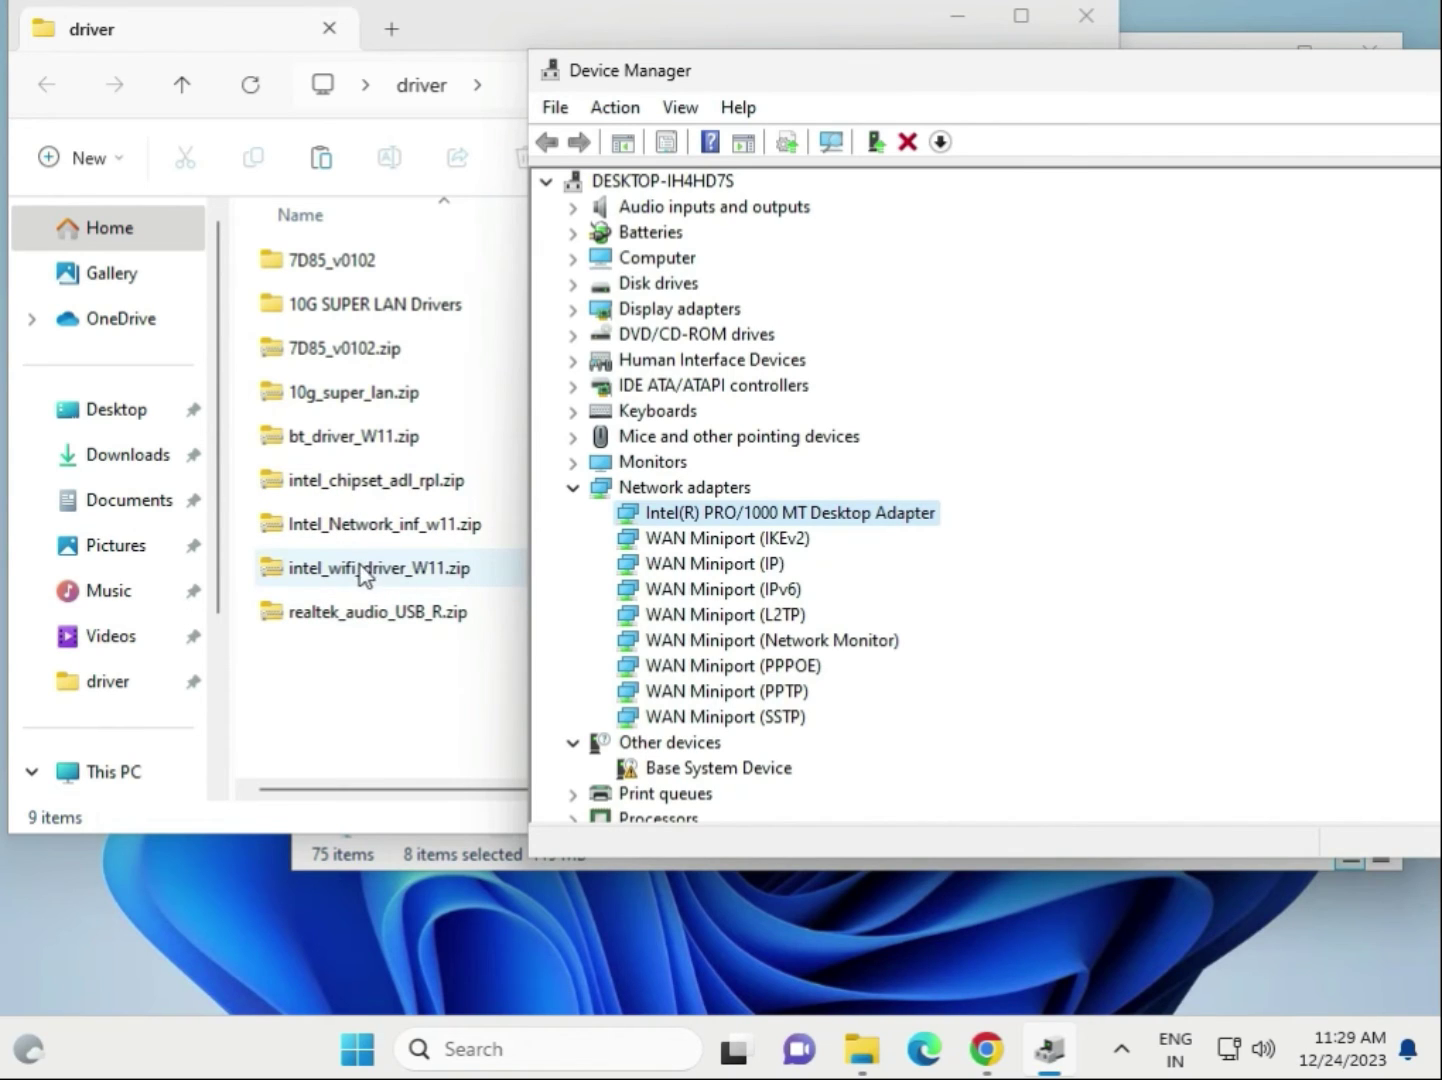
Start a manual driver update for the Intel(R) PRO/1000 MT Desktop Adapter.
{"action": "right_click", "coordinate": [705, 523]}
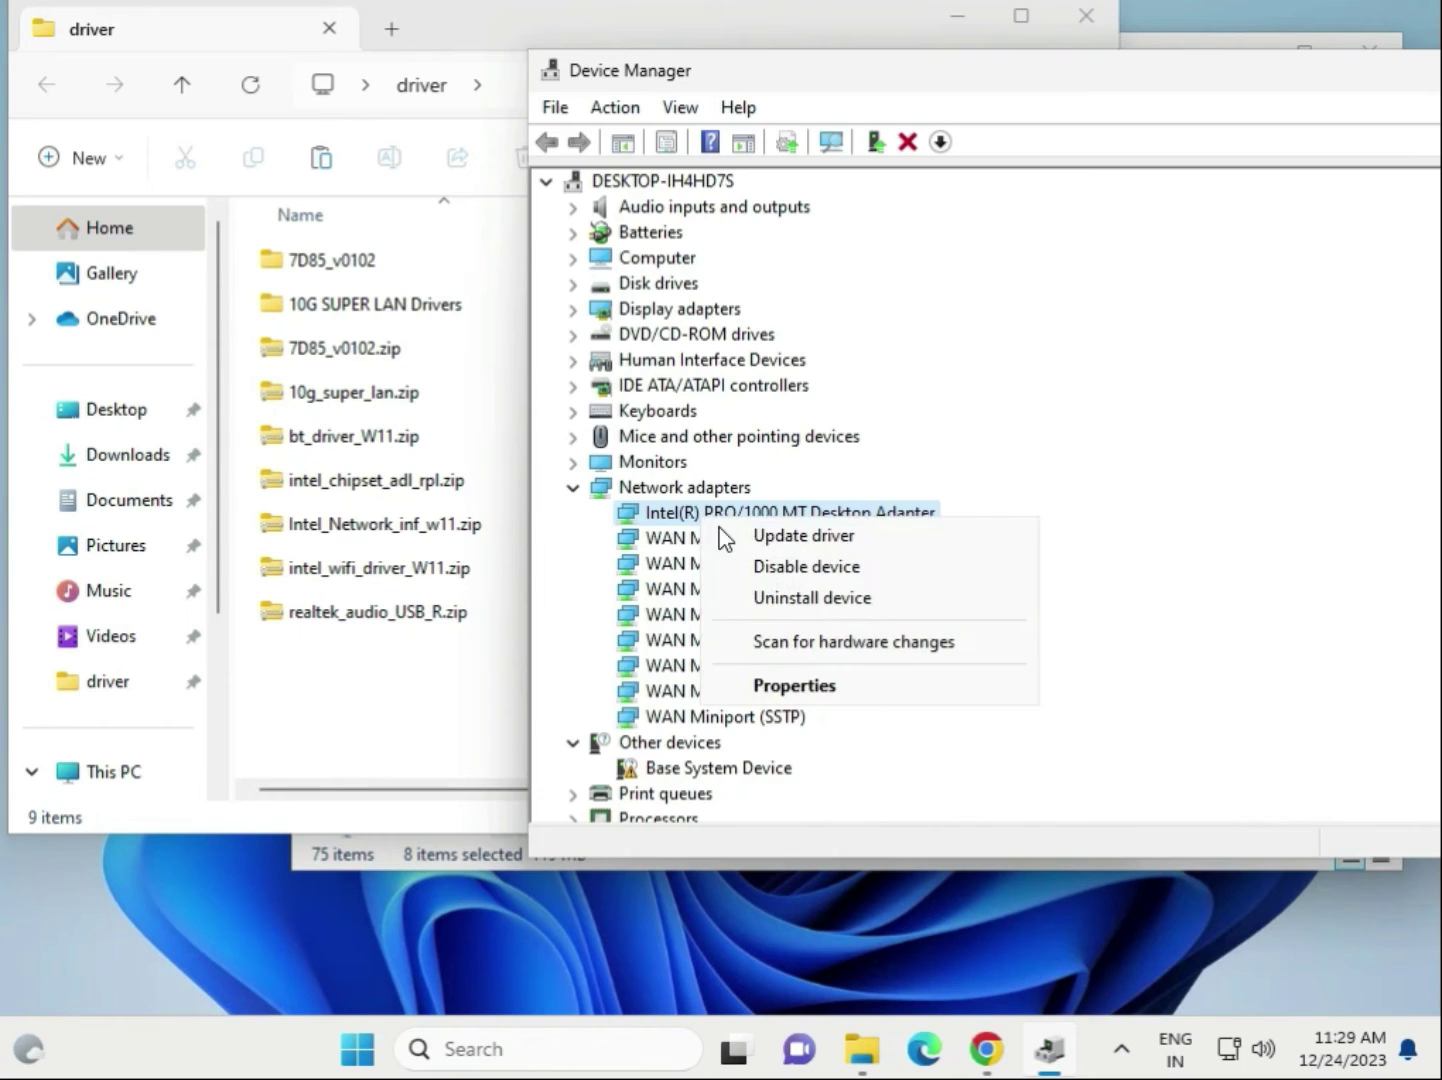
{"action": "left_click", "coordinate": [761, 536]}
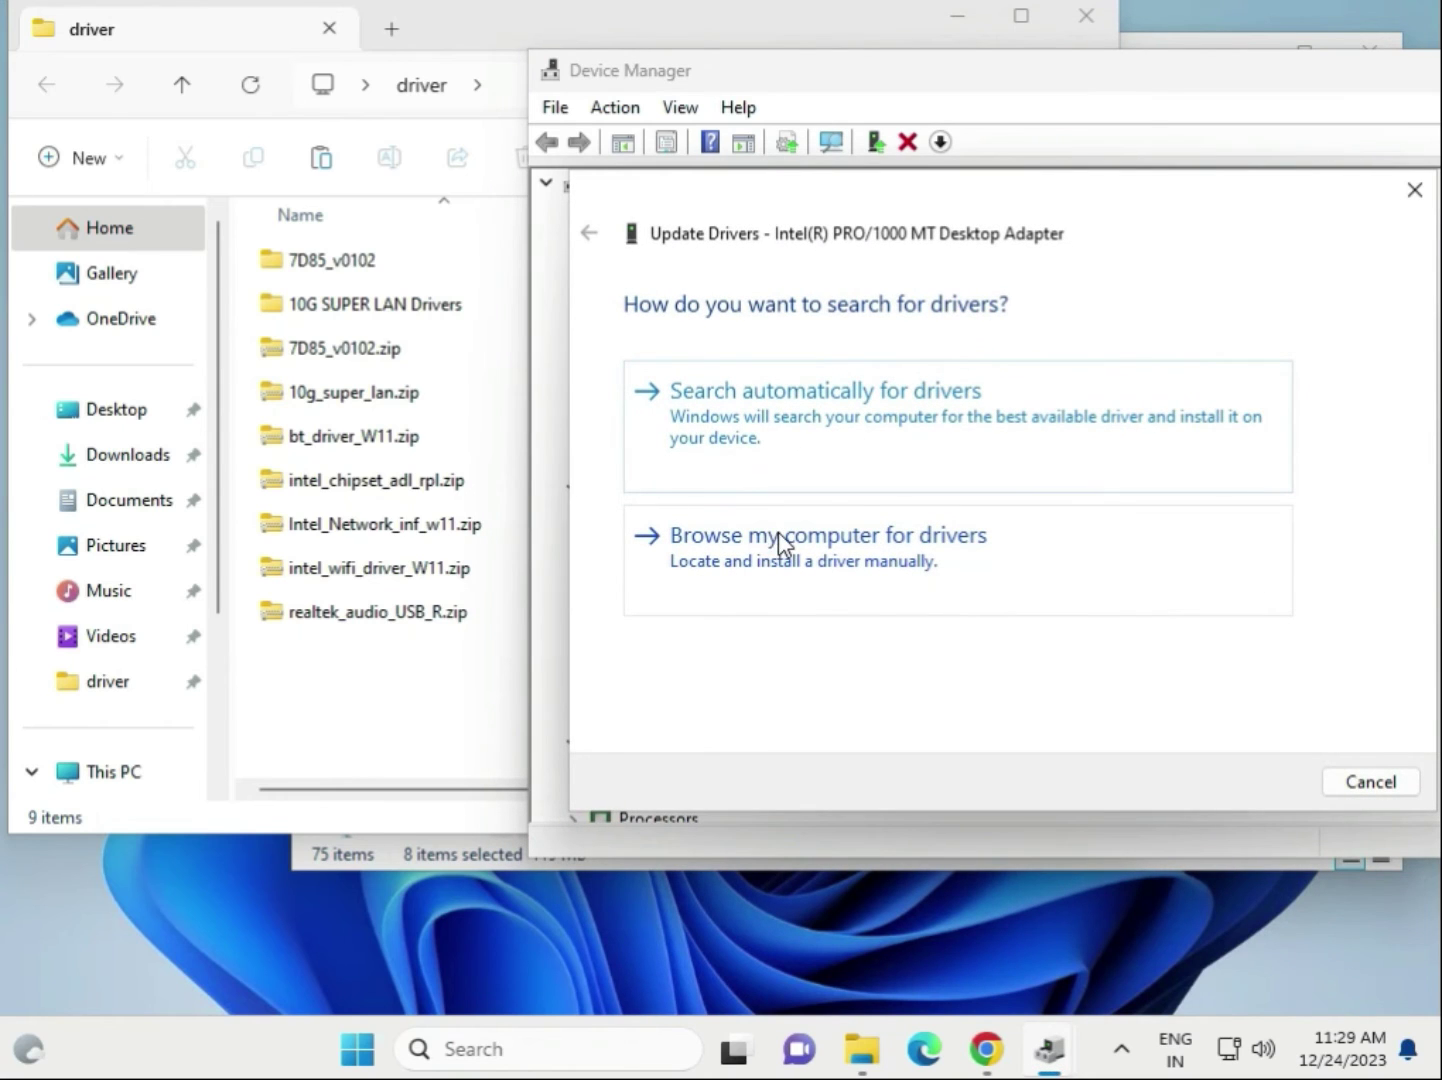
{"action": "left_click", "coordinate": [939, 594]}
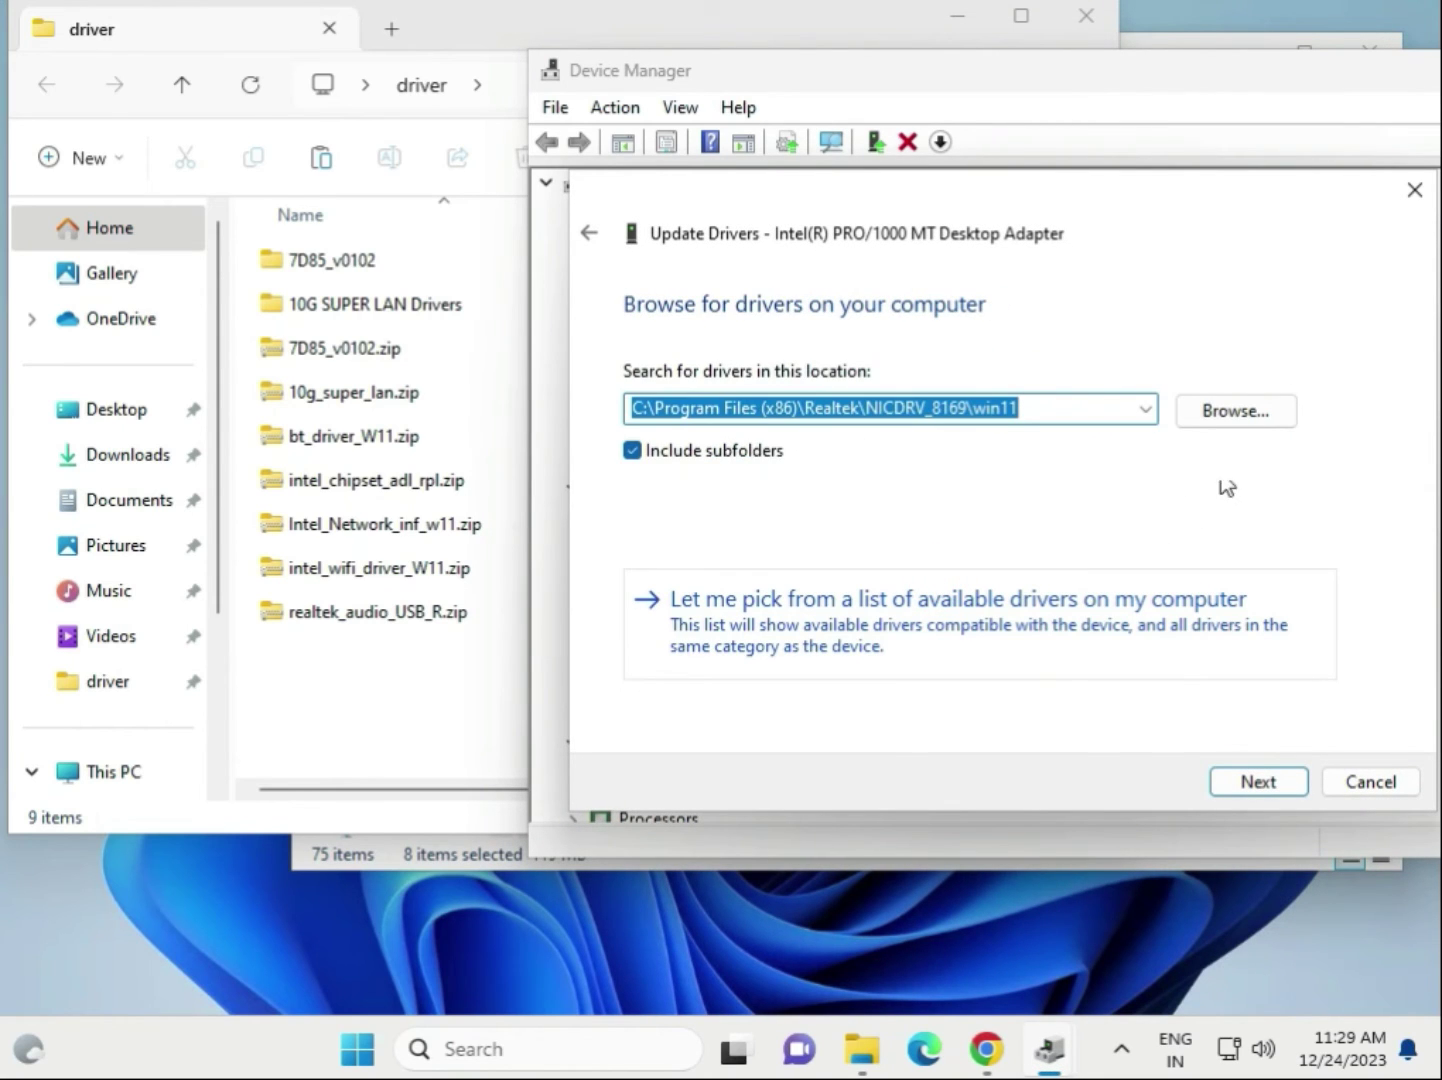
{"action": "left_click", "coordinate": [1237, 431]}
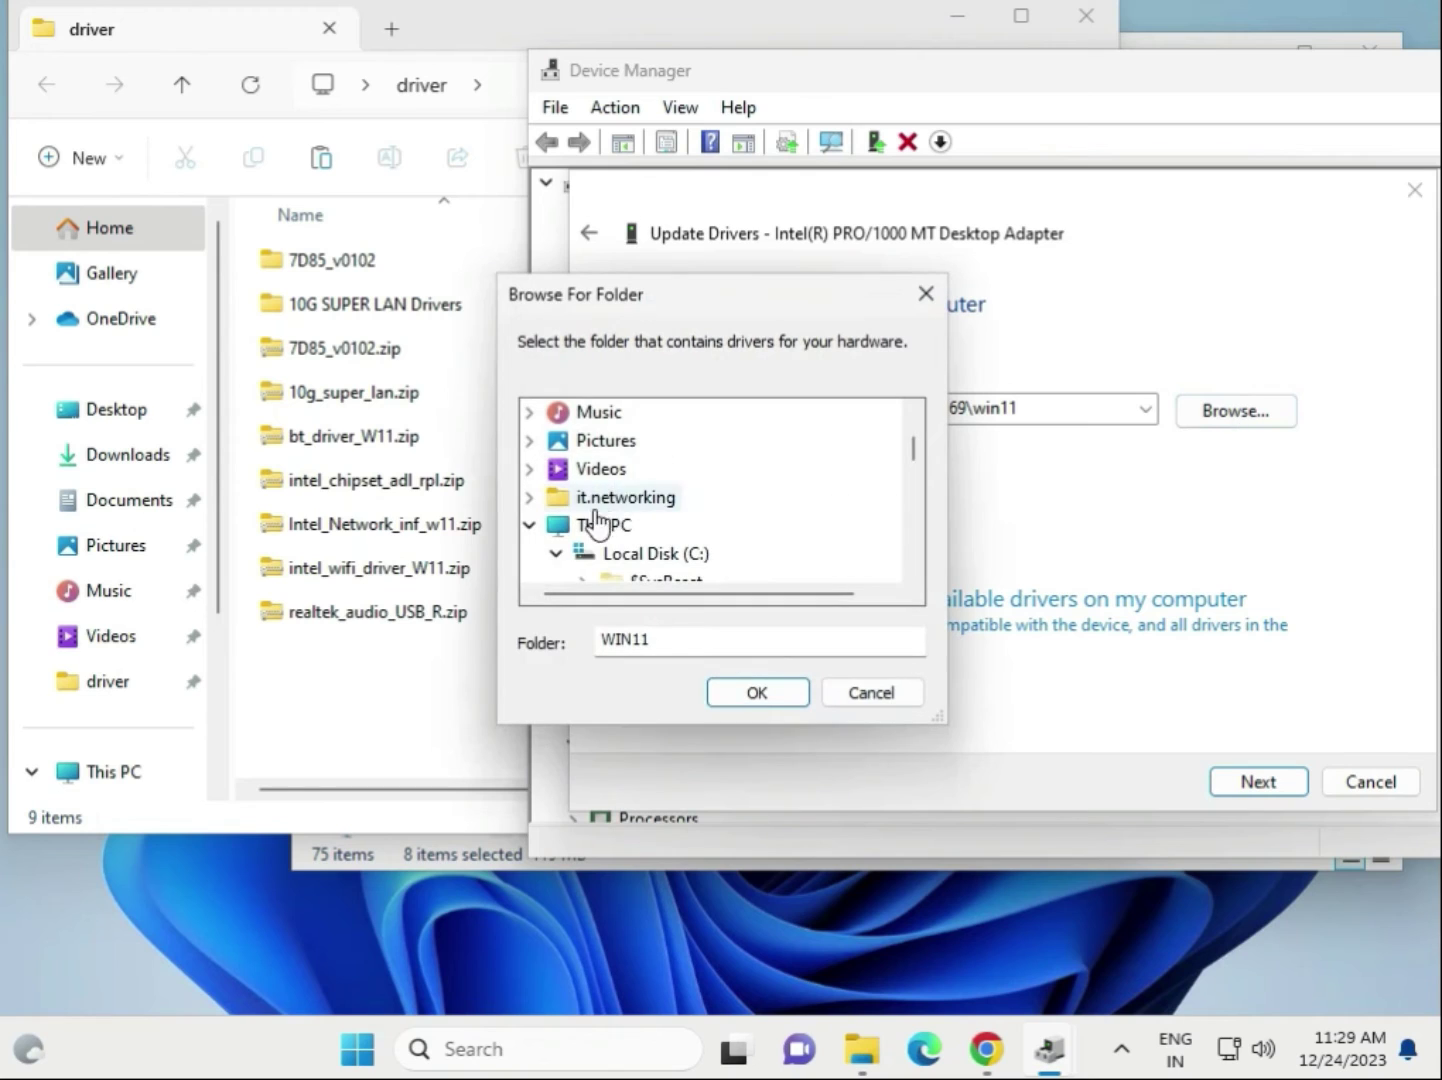
Choose Desktop\driver as the search folder and search it for a matching driver.
{"action": "scroll", "coordinate": [591, 502], "scroll_direction": "down", "scroll_amount": 2}
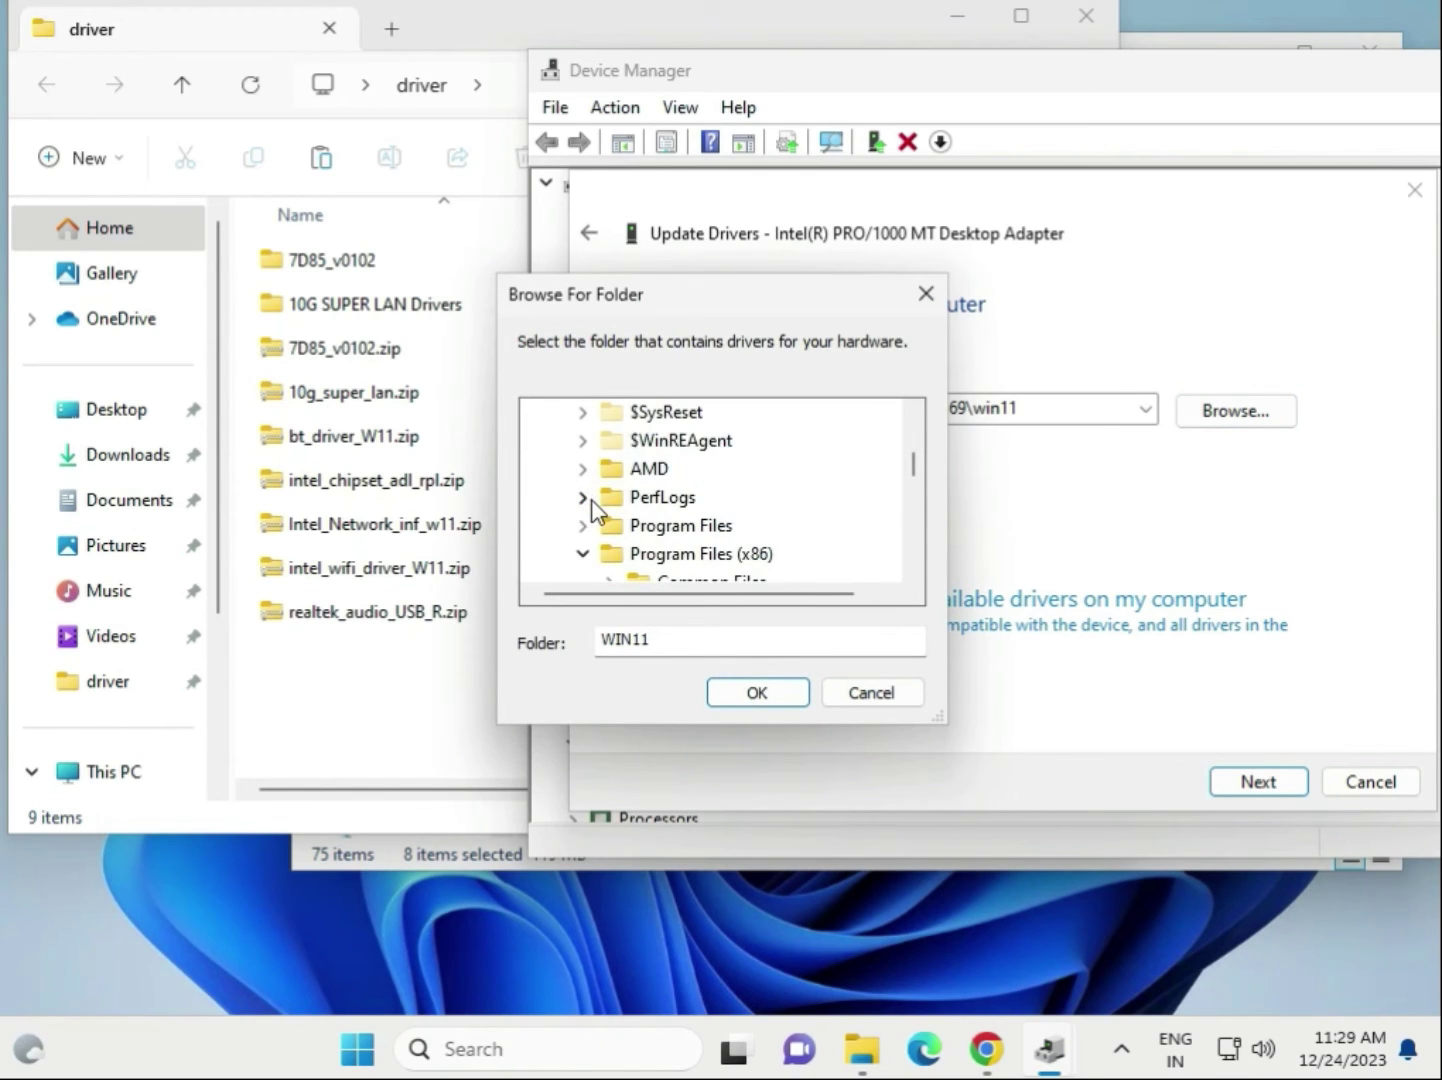
{"action": "scroll", "coordinate": [593, 510], "scroll_direction": "down", "scroll_amount": 4}
{"action": "scroll", "coordinate": [592, 517], "scroll_direction": "up", "scroll_amount": 5}
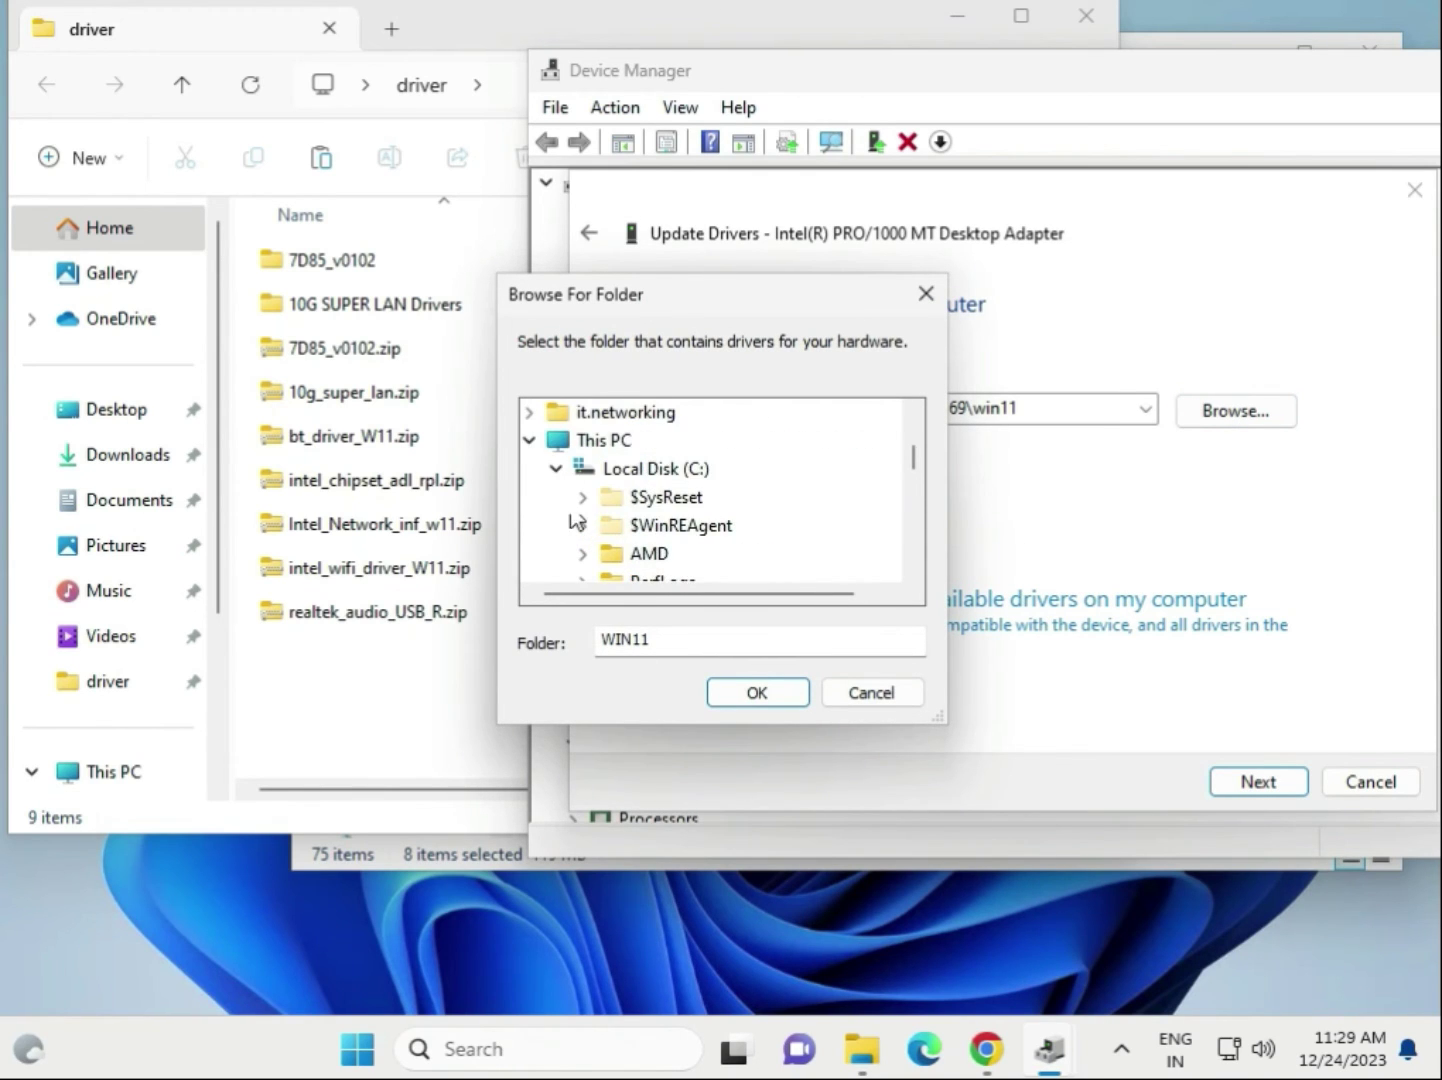
{"action": "left_click", "coordinate": [553, 470]}
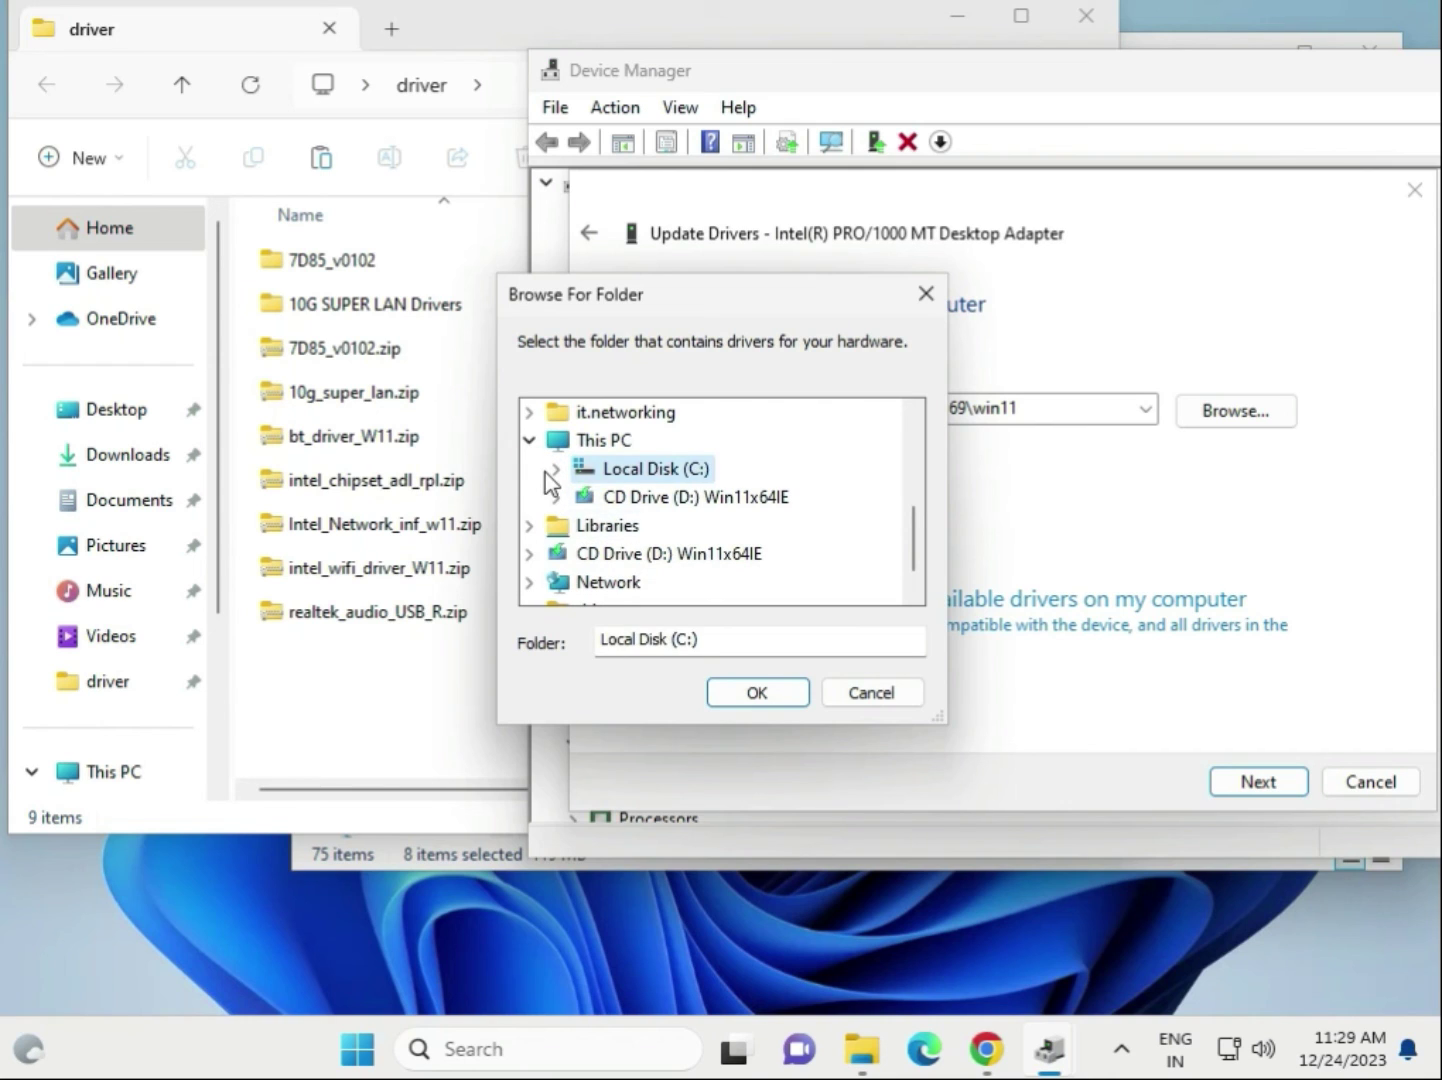
{"action": "scroll", "coordinate": [543, 477], "scroll_direction": "up", "scroll_amount": 1}
{"action": "scroll", "coordinate": [544, 476], "scroll_direction": "up", "scroll_amount": 2}
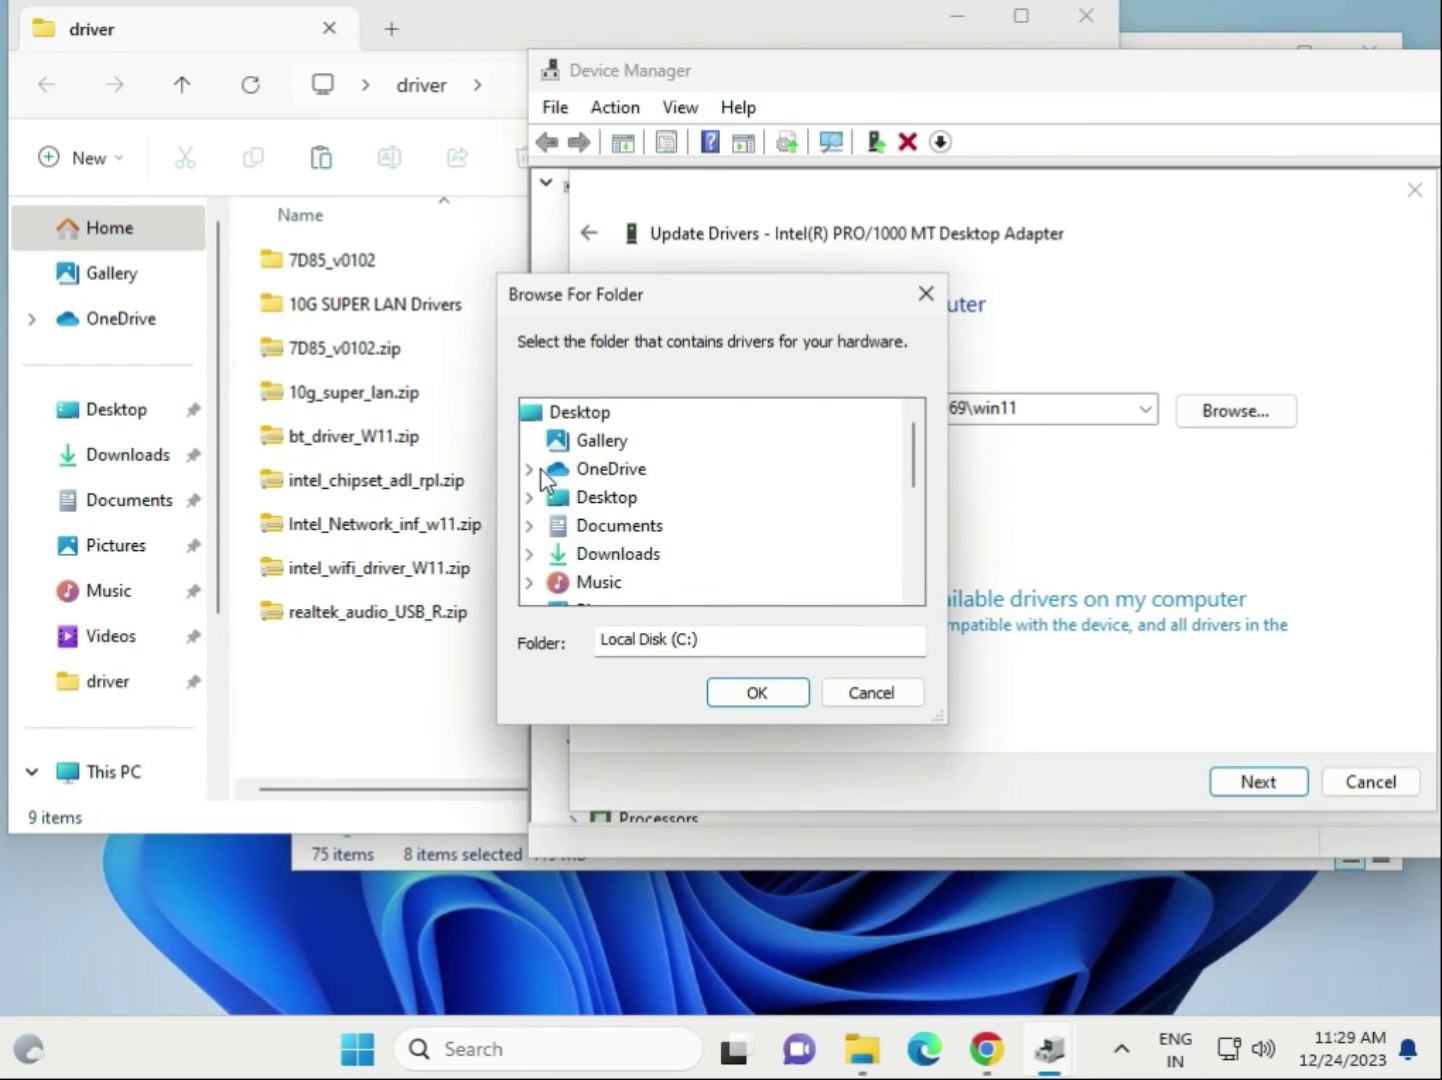
{"action": "left_click", "coordinate": [608, 497]}
{"action": "left_click", "coordinate": [620, 528]}
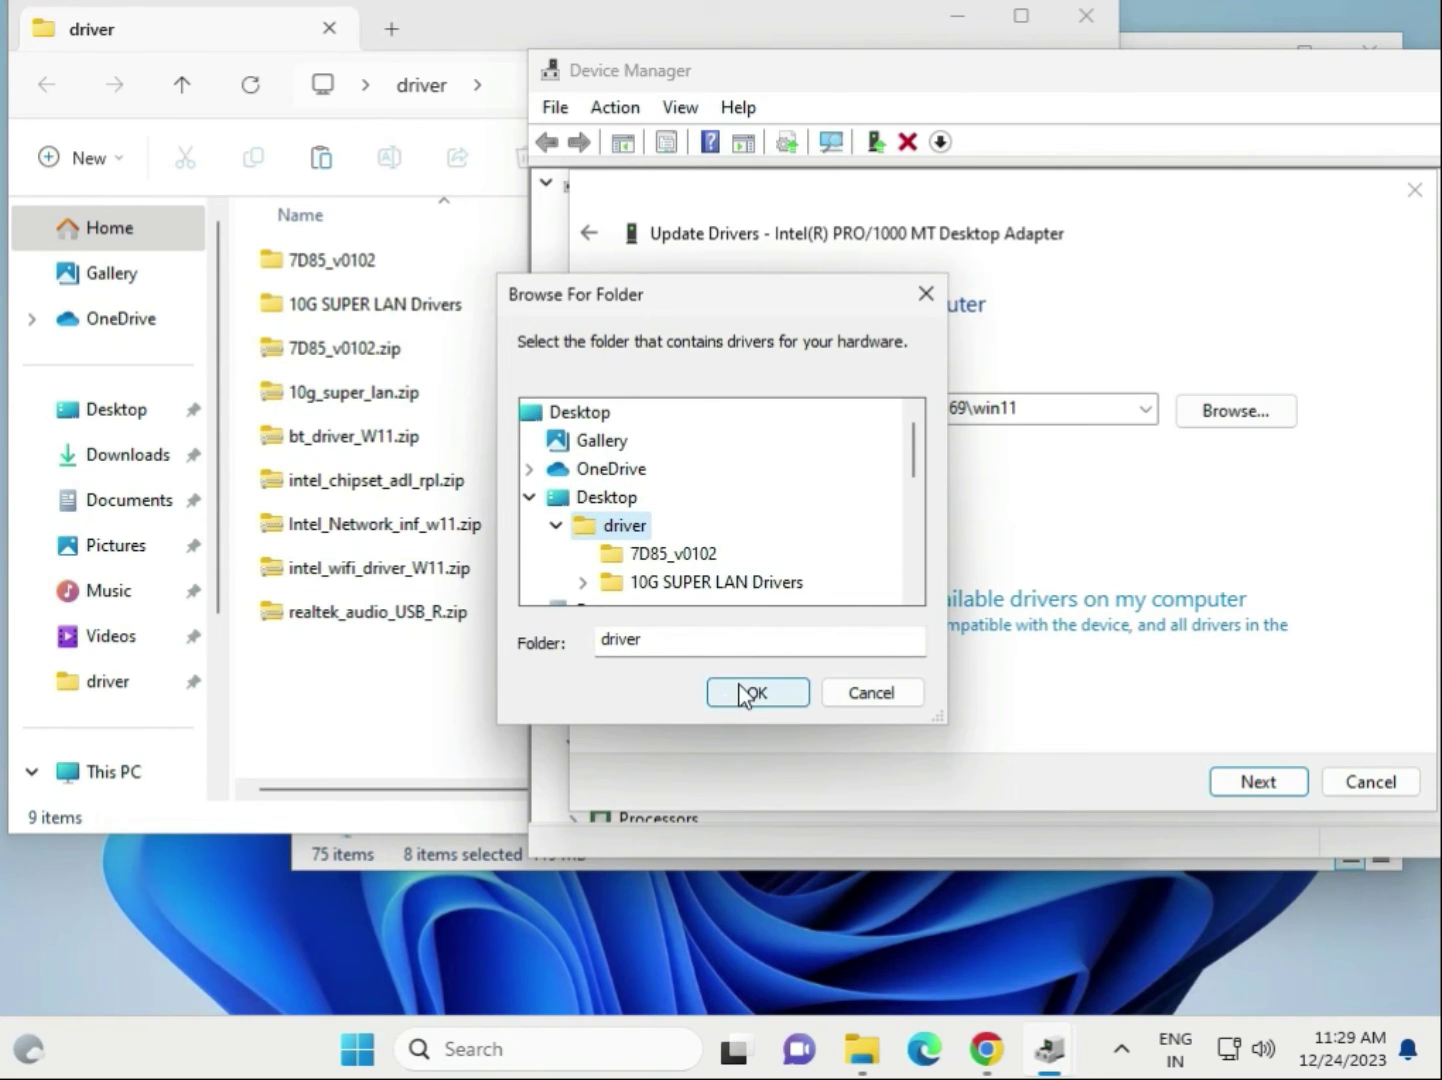
{"action": "scroll", "coordinate": [820, 545], "scroll_direction": "down", "scroll_amount": 1}
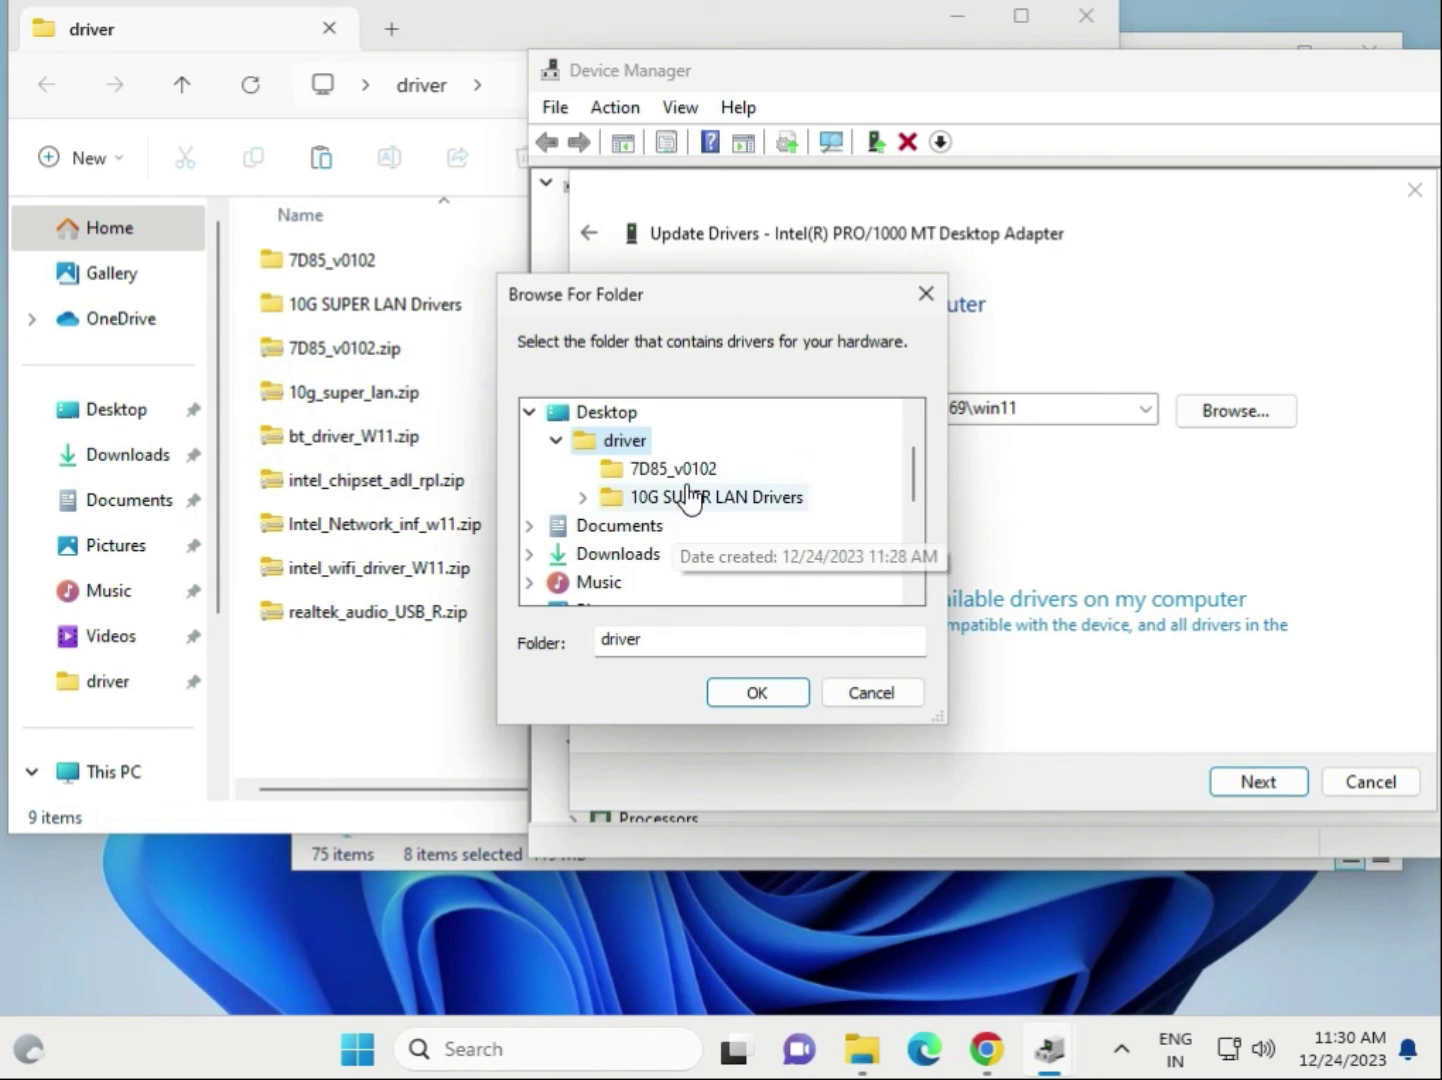
{"action": "left_click", "coordinate": [734, 693]}
{"action": "left_click", "coordinate": [1264, 795]}
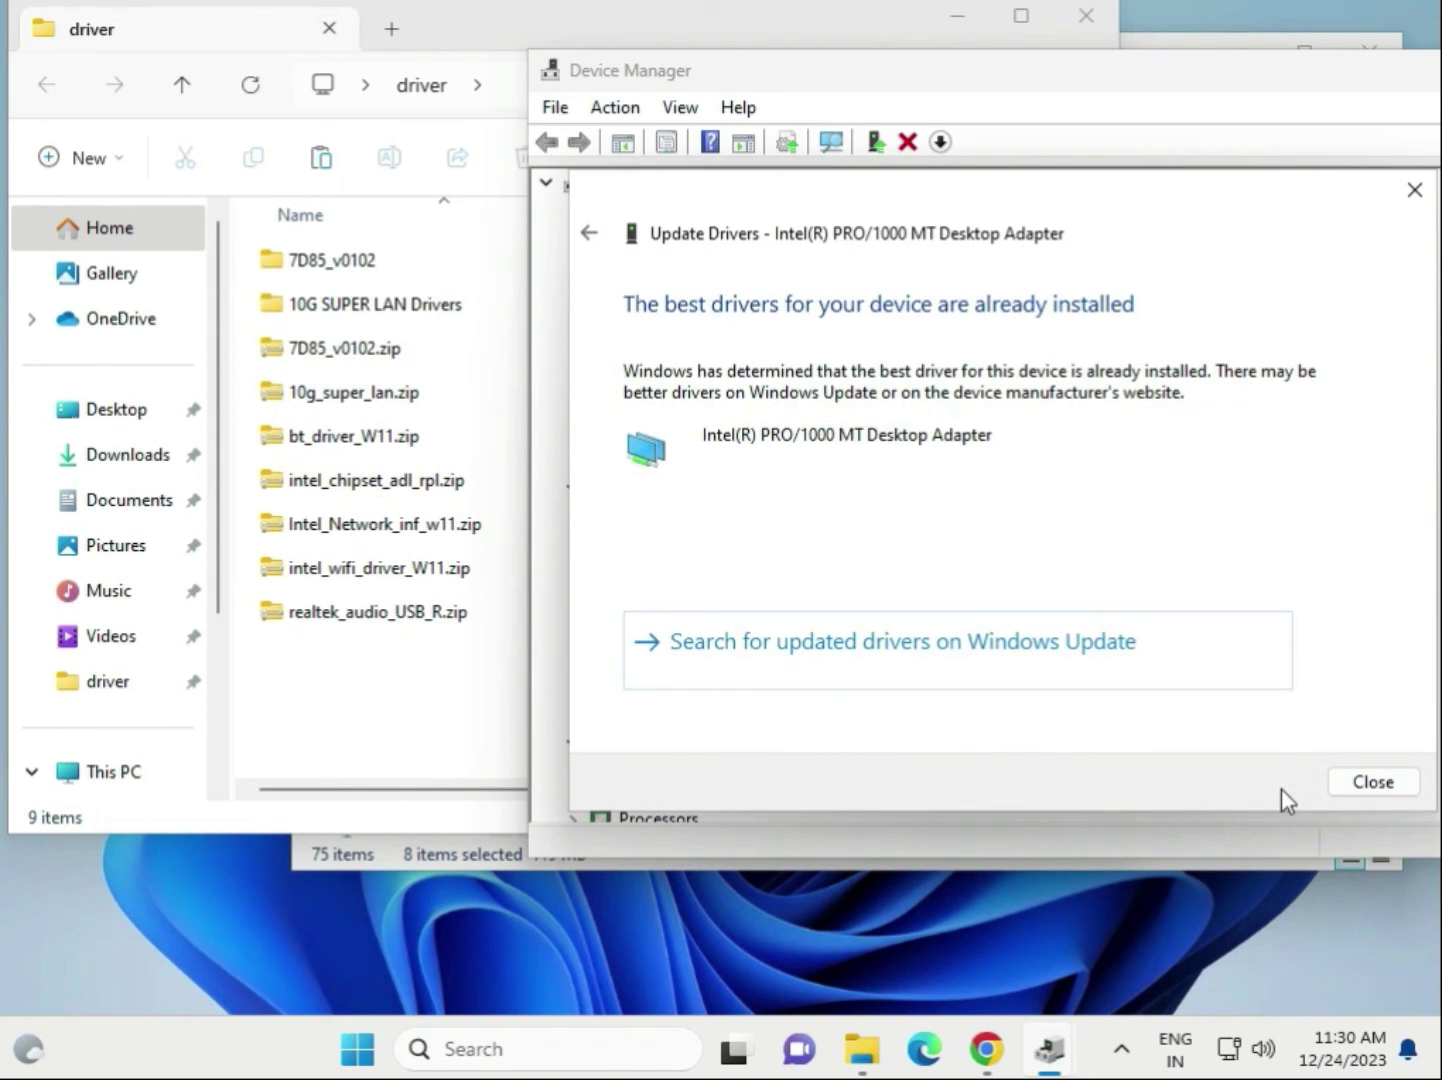
Close the update wizard and inspect the Display adapters and Network adapters entries.
{"action": "left_click", "coordinate": [1372, 781]}
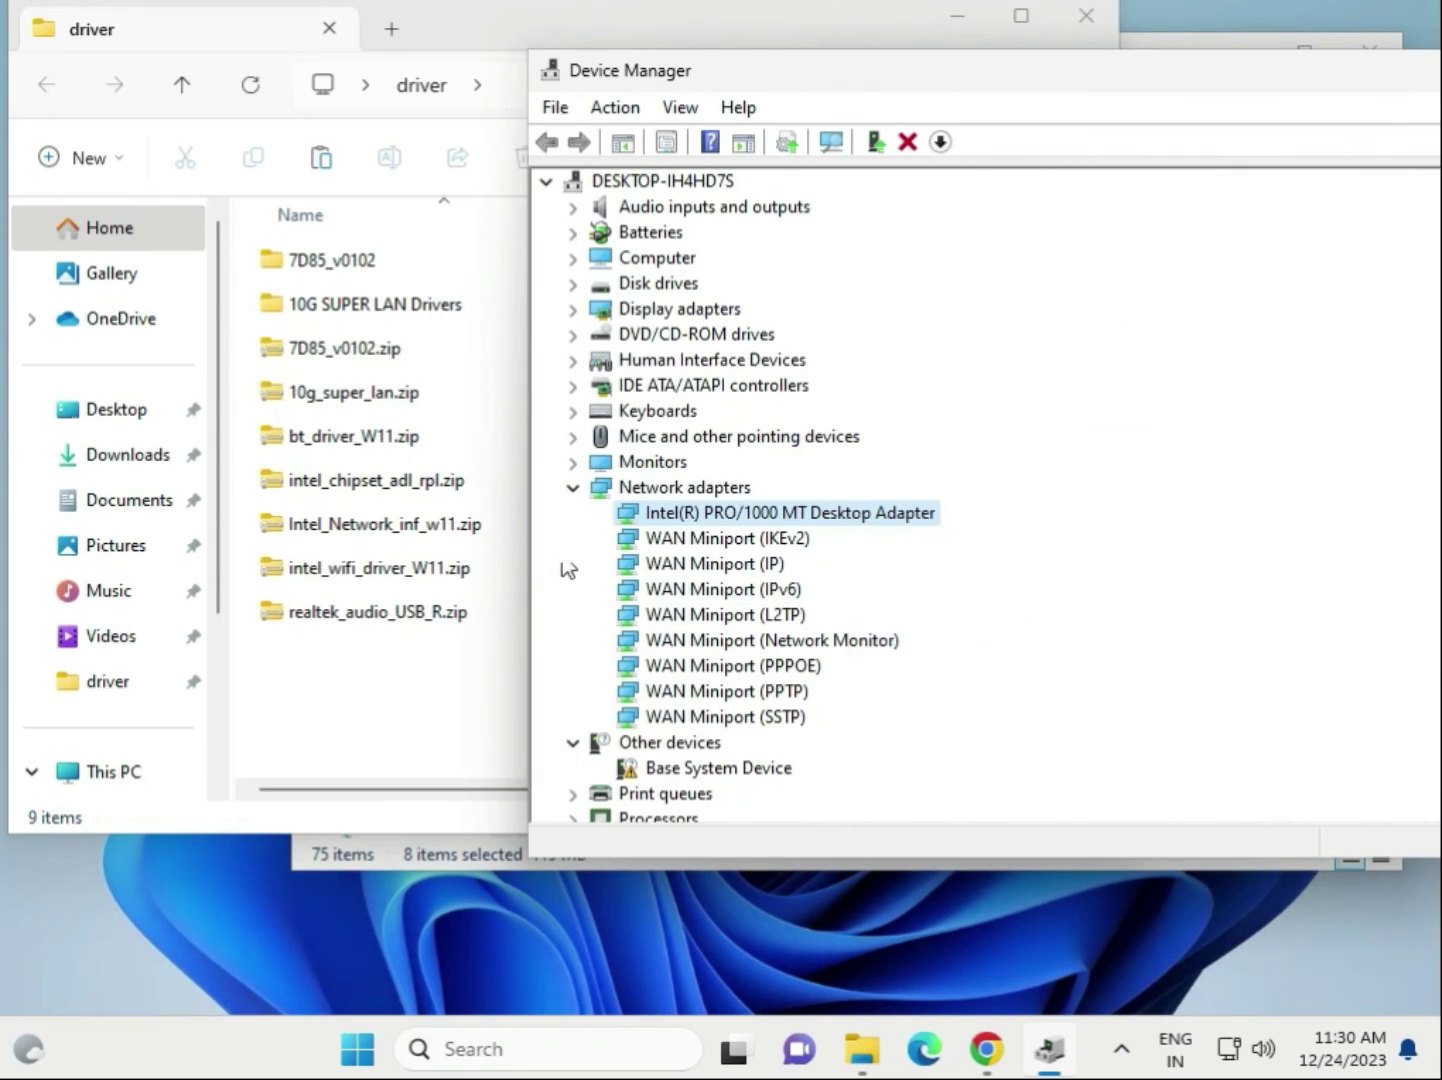
{"action": "left_click", "coordinate": [574, 487]}
{"action": "left_click", "coordinate": [570, 308]}
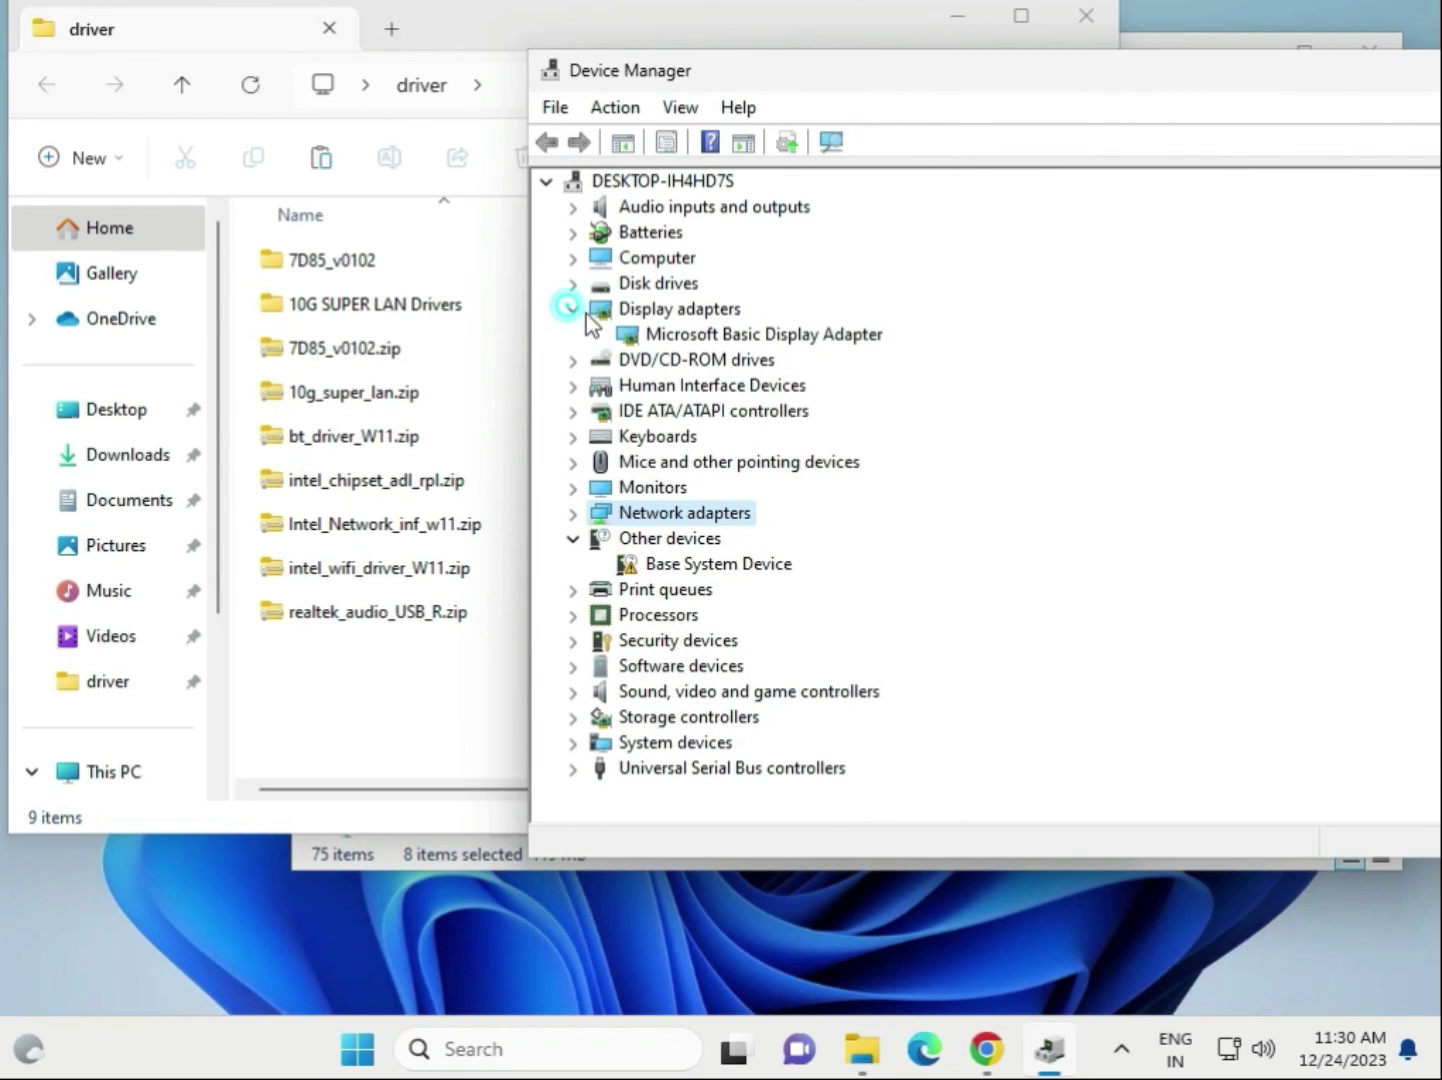
{"action": "left_click", "coordinate": [668, 336]}
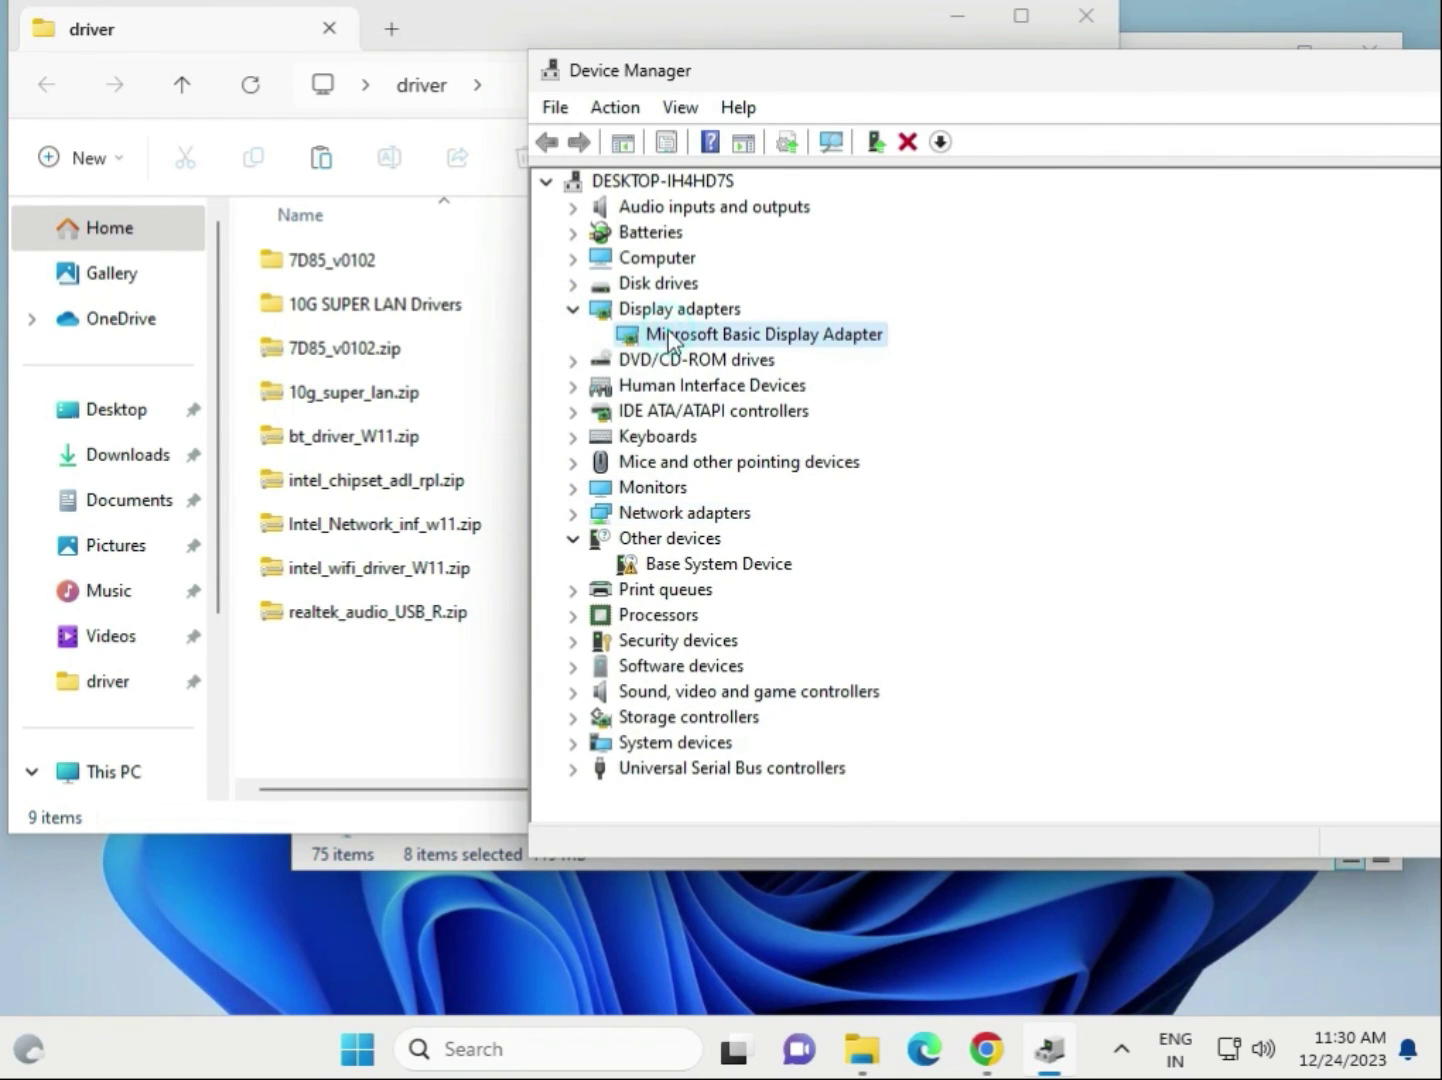
{"action": "left_click", "coordinate": [572, 309]}
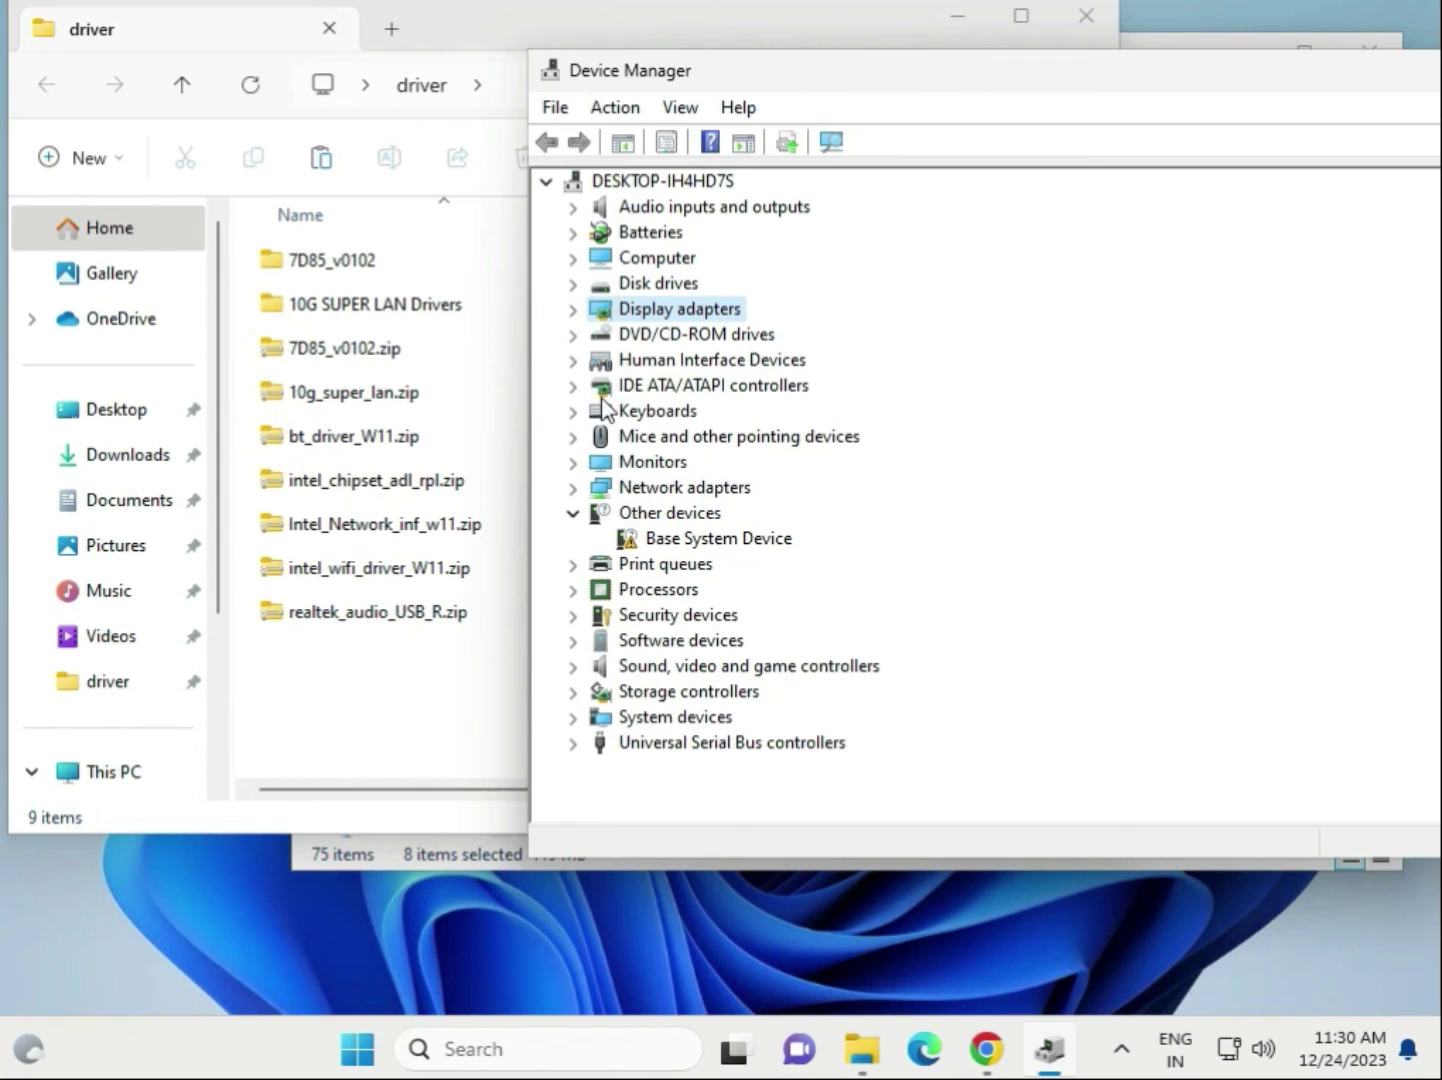
{"action": "left_click", "coordinate": [574, 488]}
{"action": "left_click", "coordinate": [690, 511]}
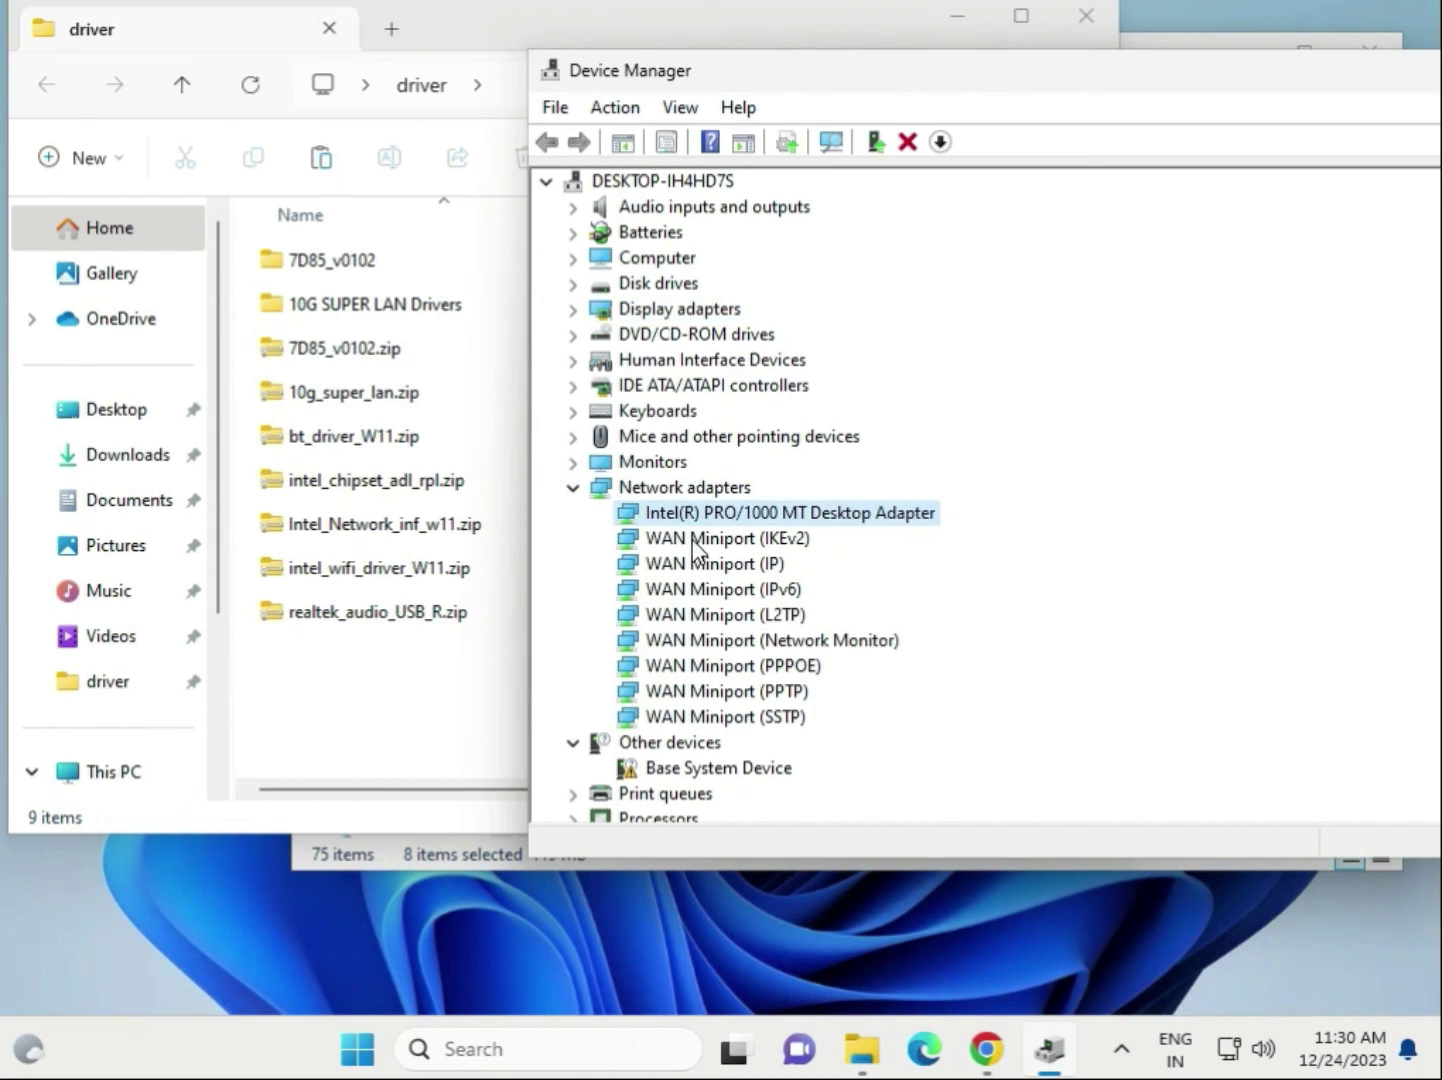
{"action": "scroll", "coordinate": [697, 549], "scroll_direction": "down", "scroll_amount": 3}
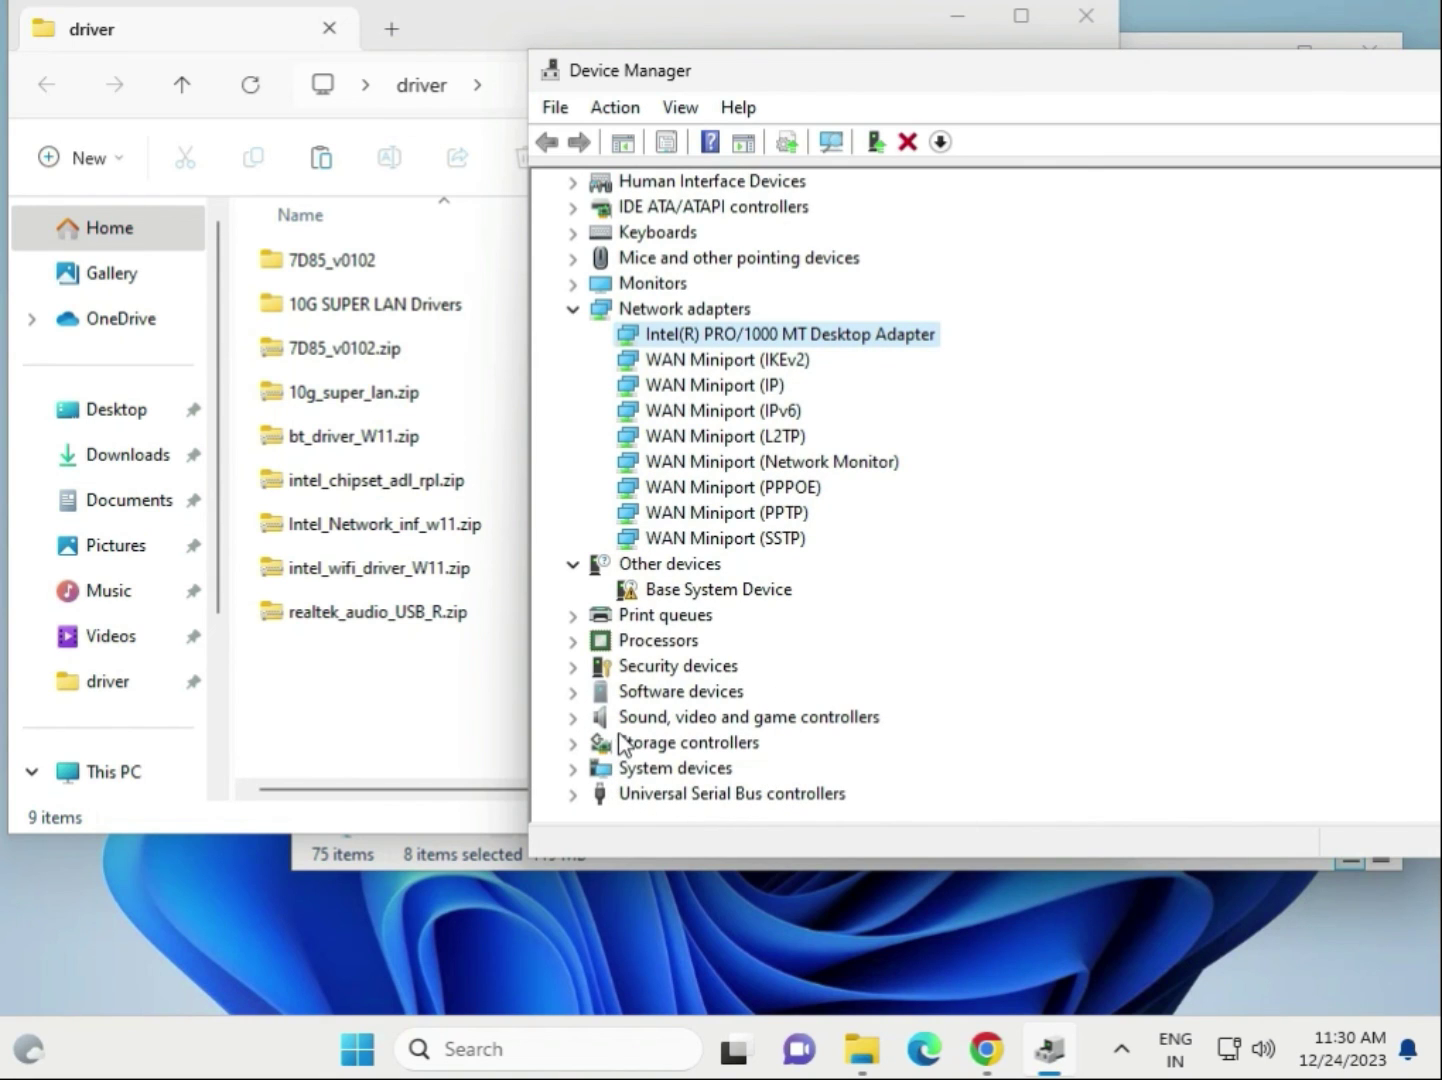
Show the two Intel Core i3-6098P processors and the High Definition Audio Device, then shift the window left.
{"action": "left_click", "coordinate": [574, 640]}
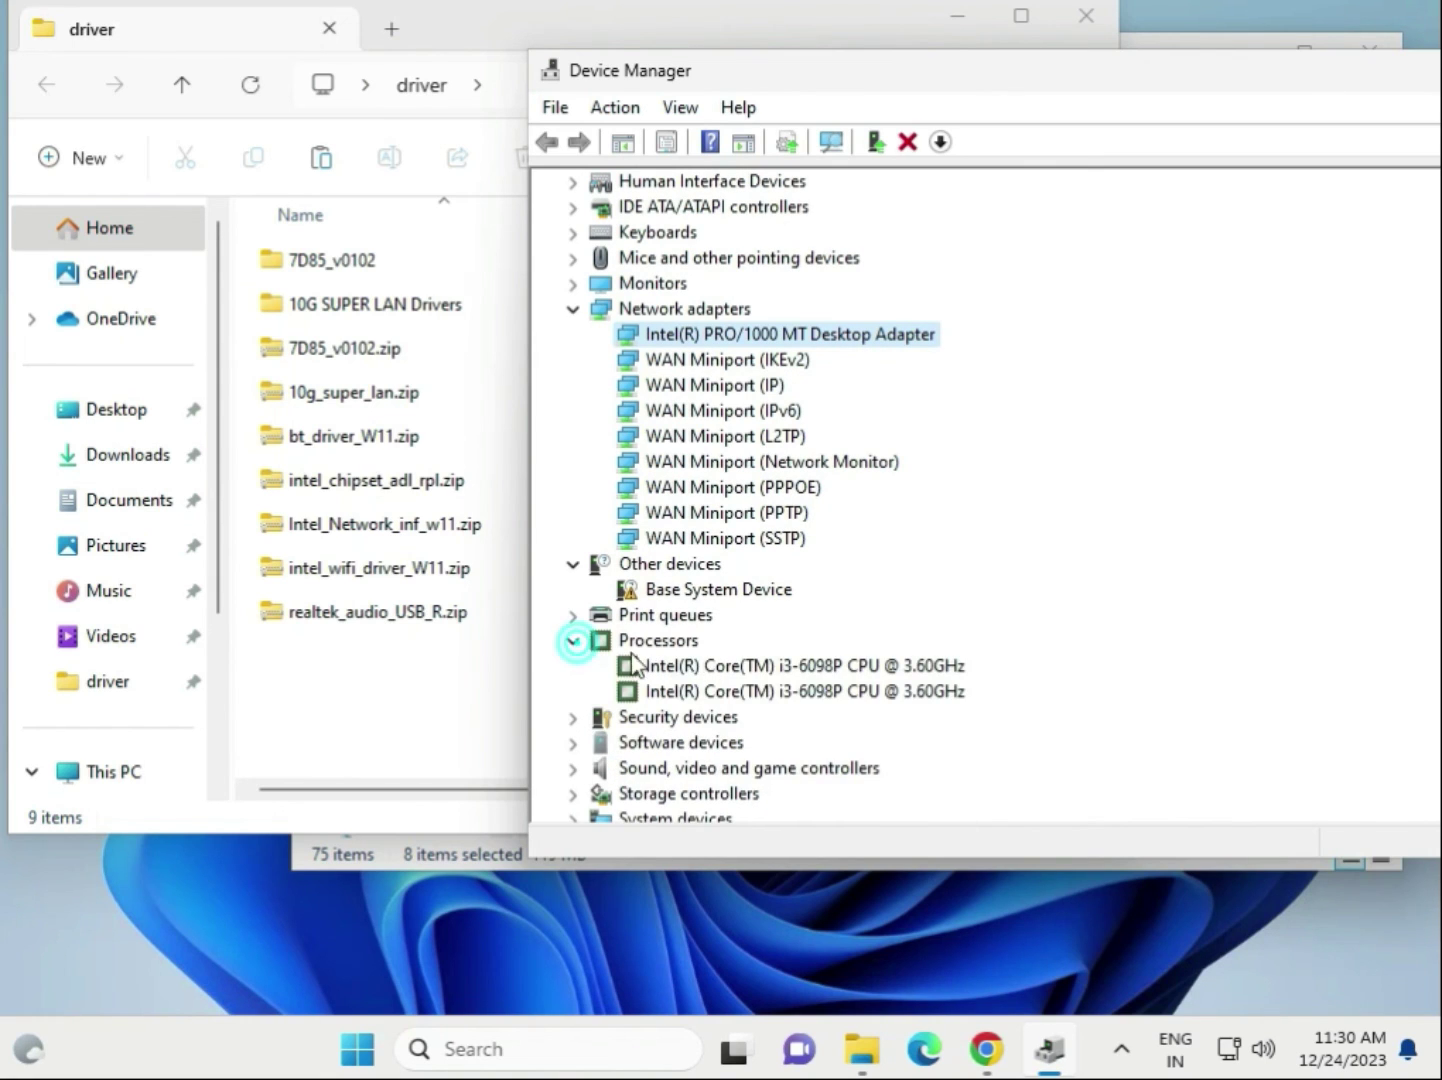
{"action": "left_click", "coordinate": [835, 665]}
{"action": "left_click", "coordinate": [830, 691]}
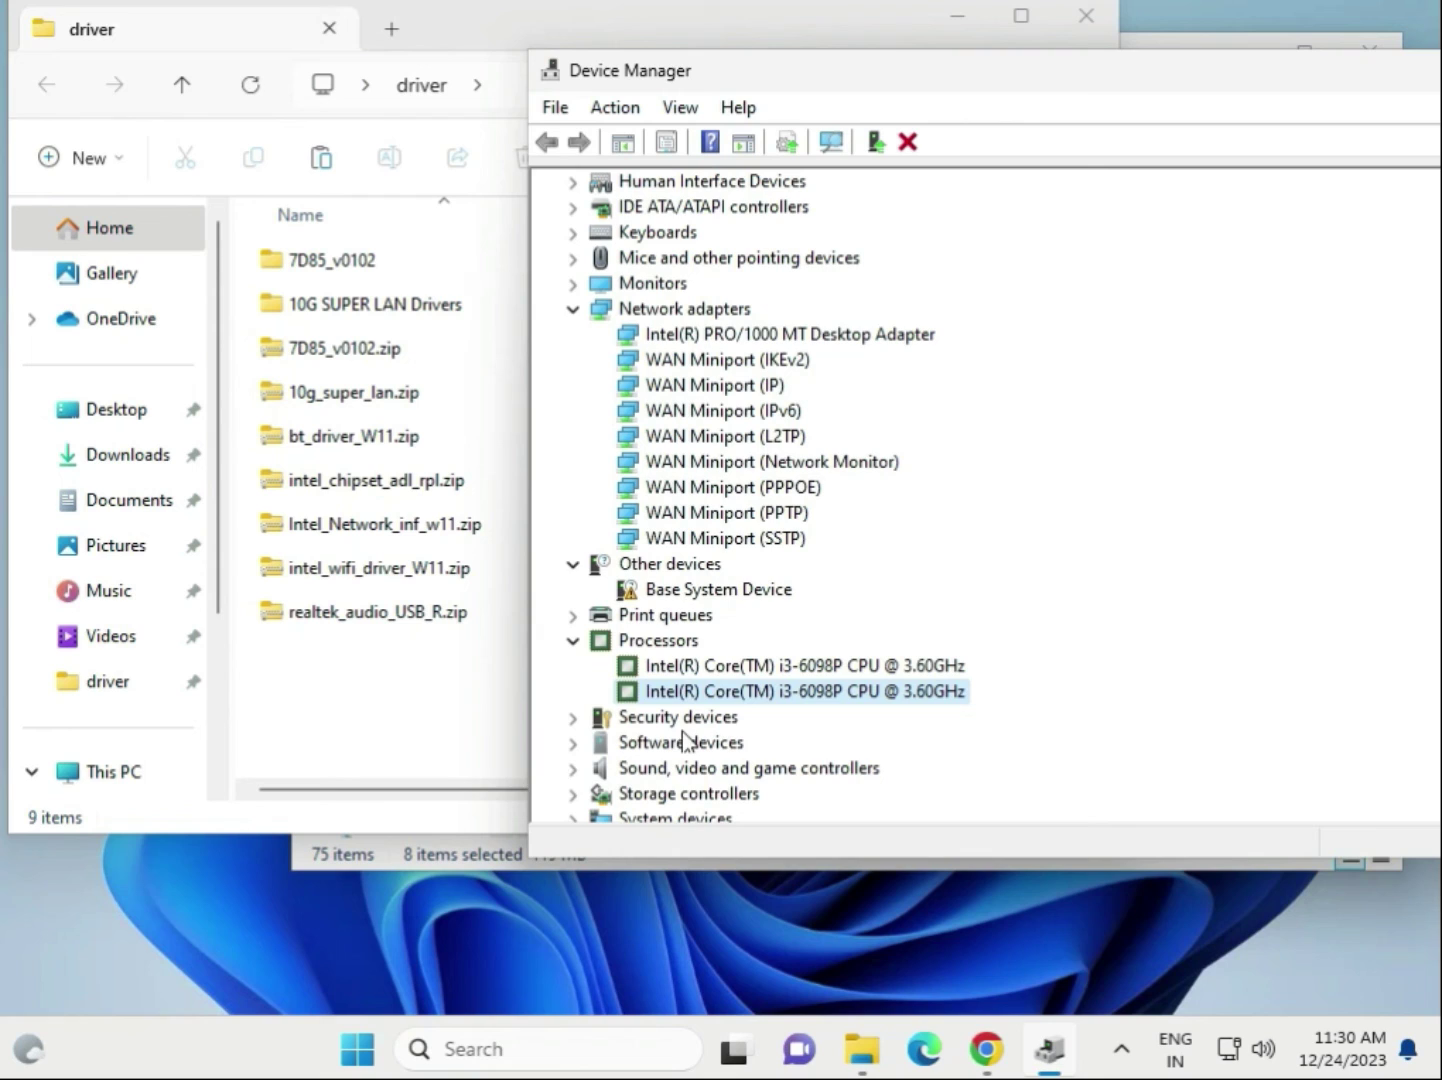
{"action": "left_click", "coordinate": [572, 768]}
{"action": "scroll", "coordinate": [766, 766], "scroll_direction": "down", "scroll_amount": 1}
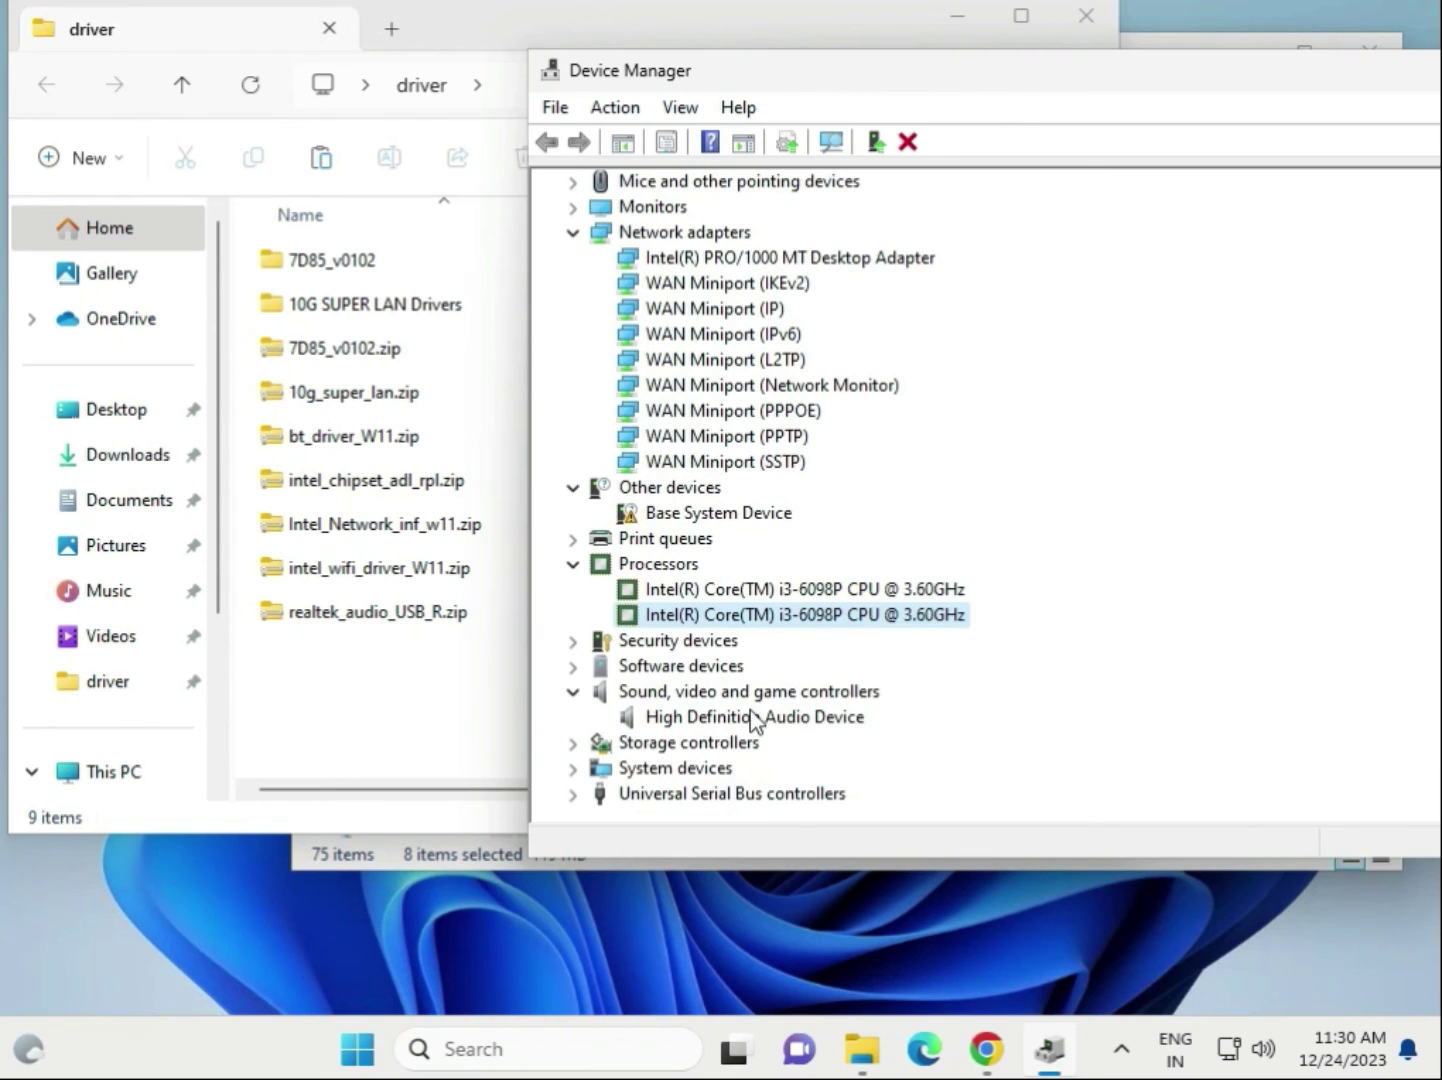
{"action": "left_click", "coordinate": [753, 717]}
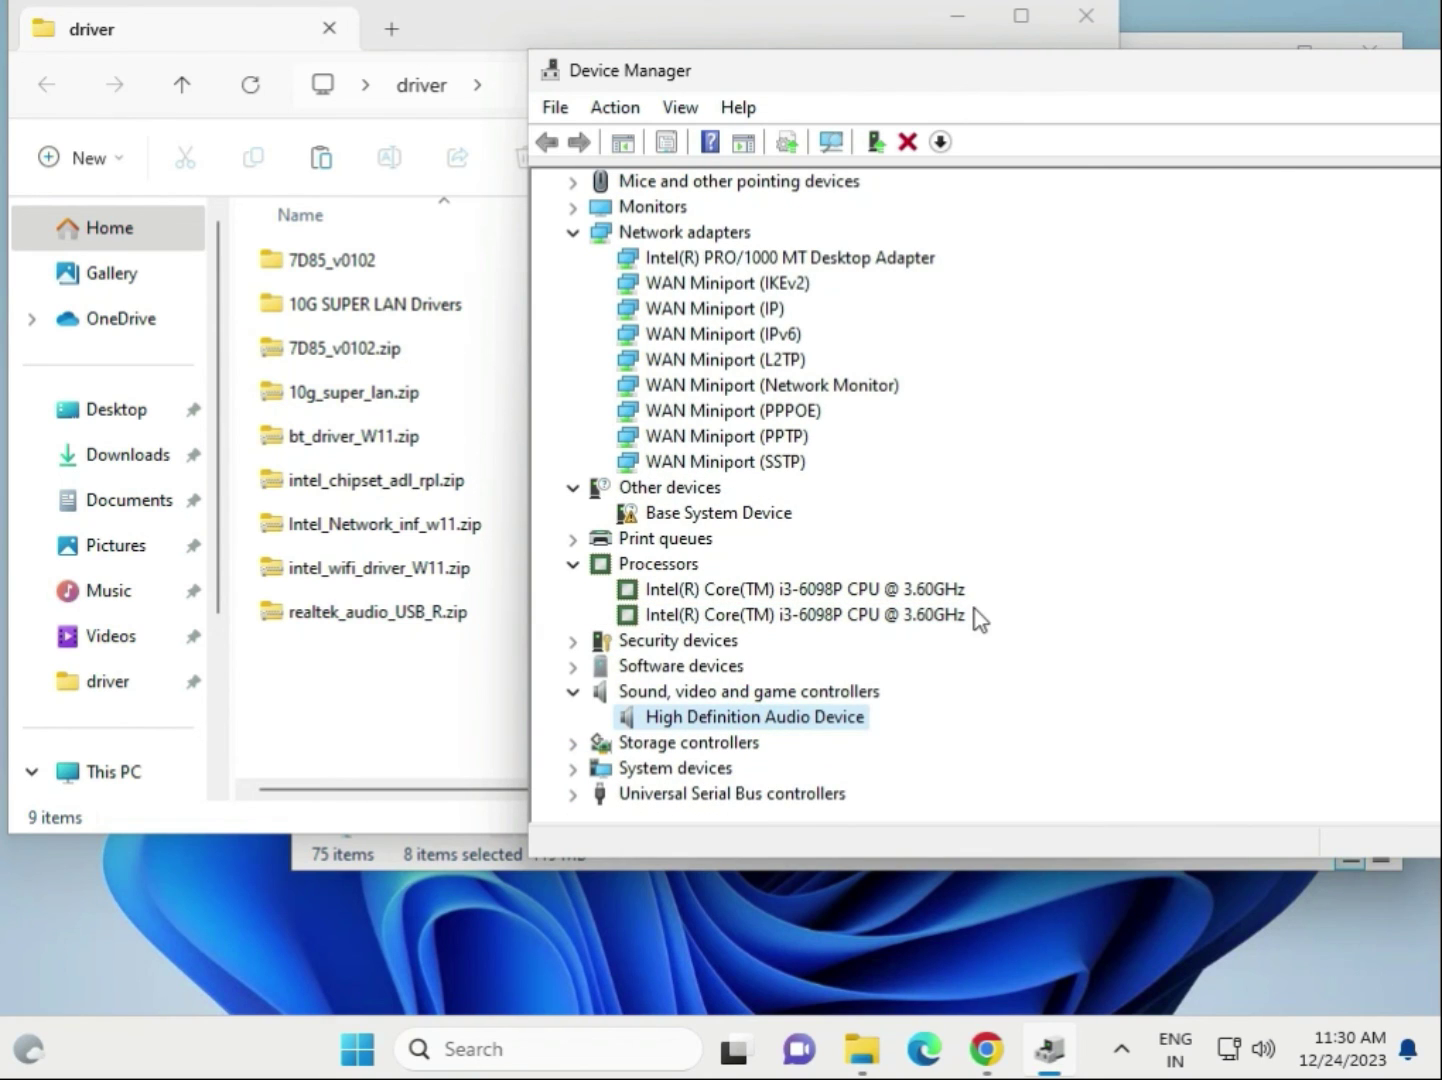
{"action": "left_click_drag", "start_coordinate": [1268, 85], "coordinate": [905, 84]}
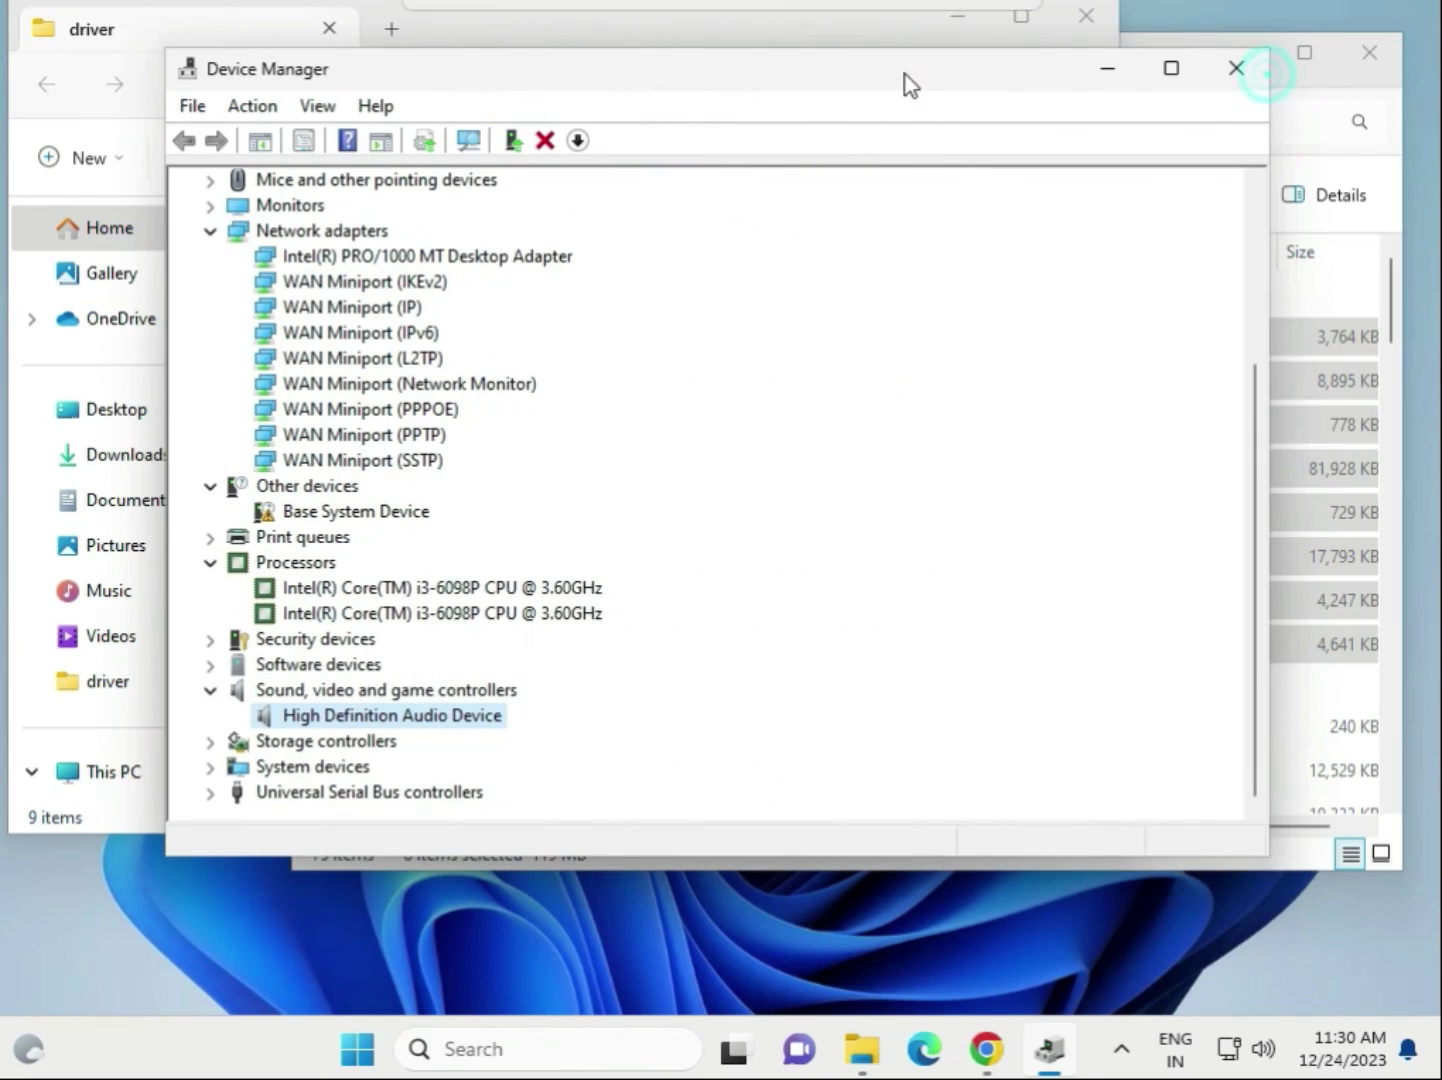